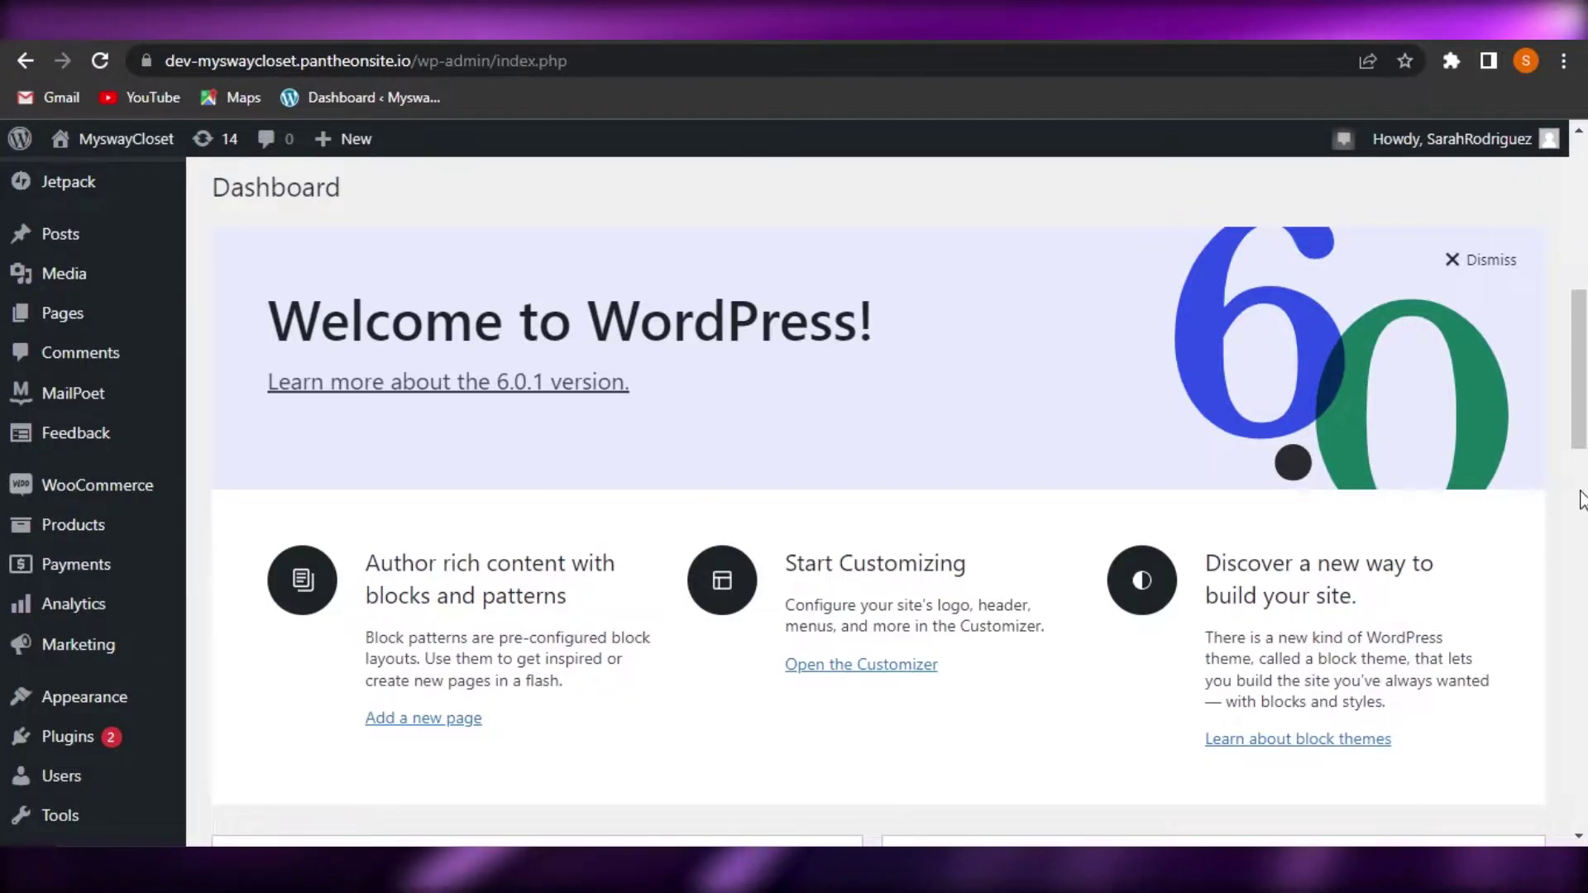
Switch from the current page to the TIME news homepage tab
scroll(1582, 501, down, 3)
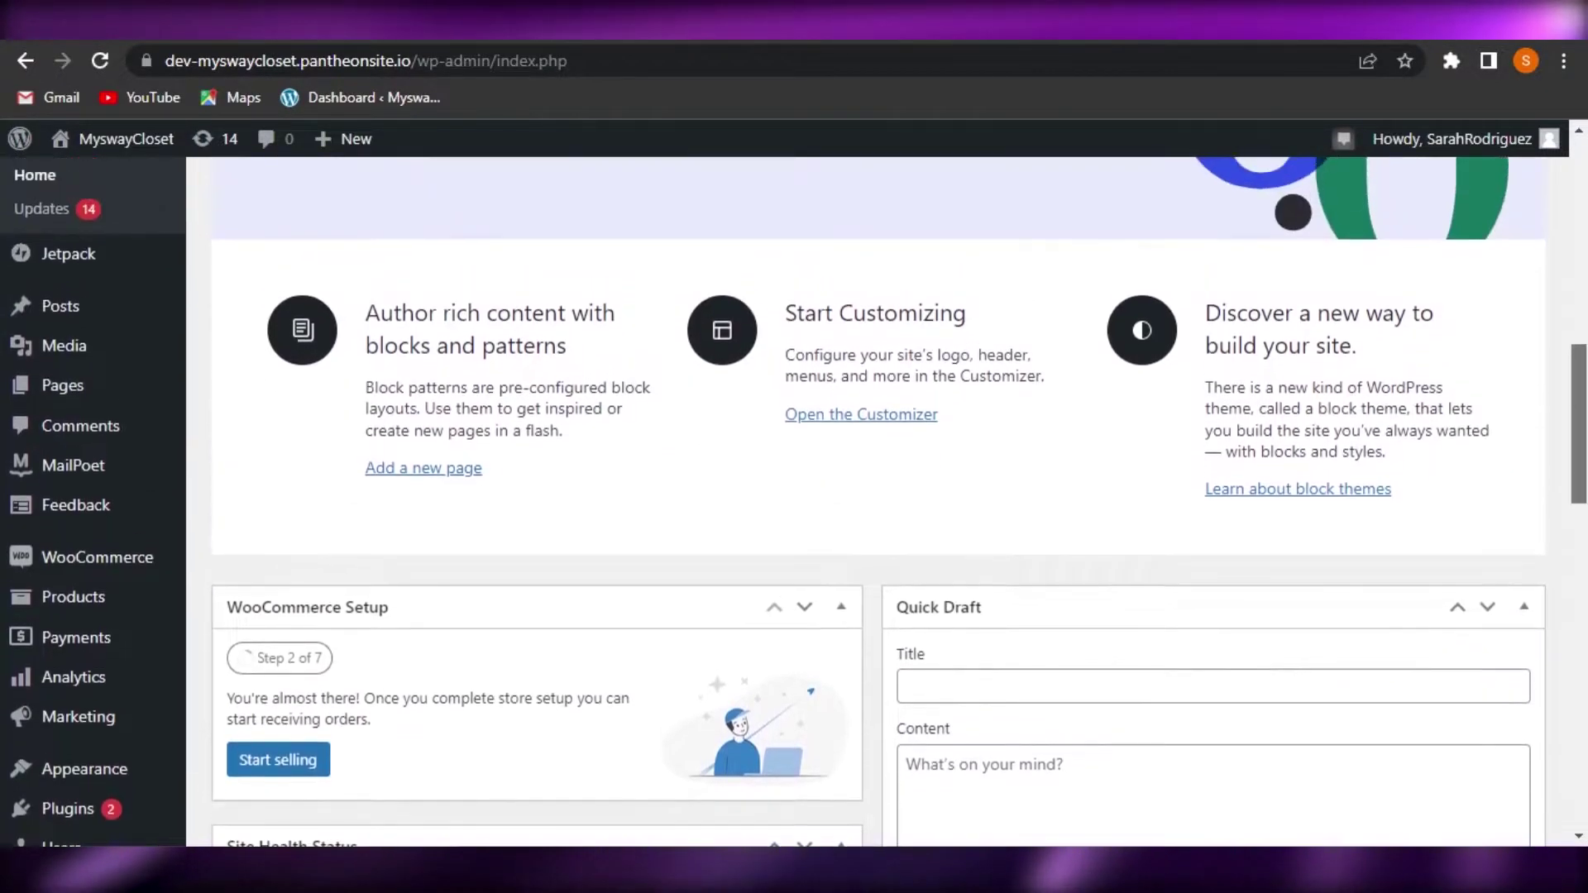
scroll(794, 496, up, 2)
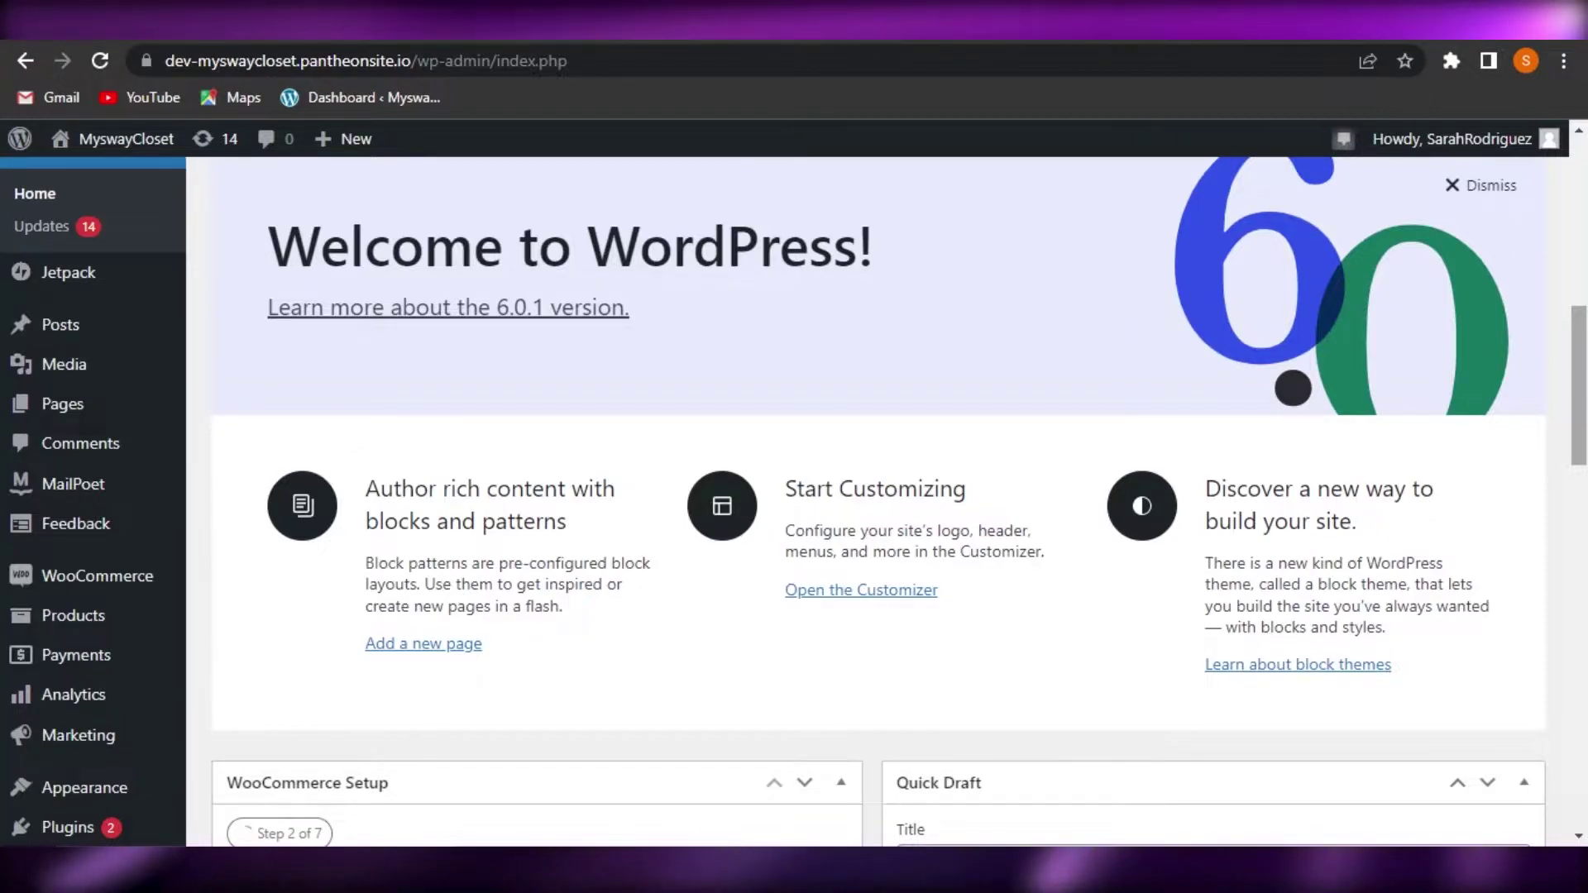
scroll(877, 364, up, 2)
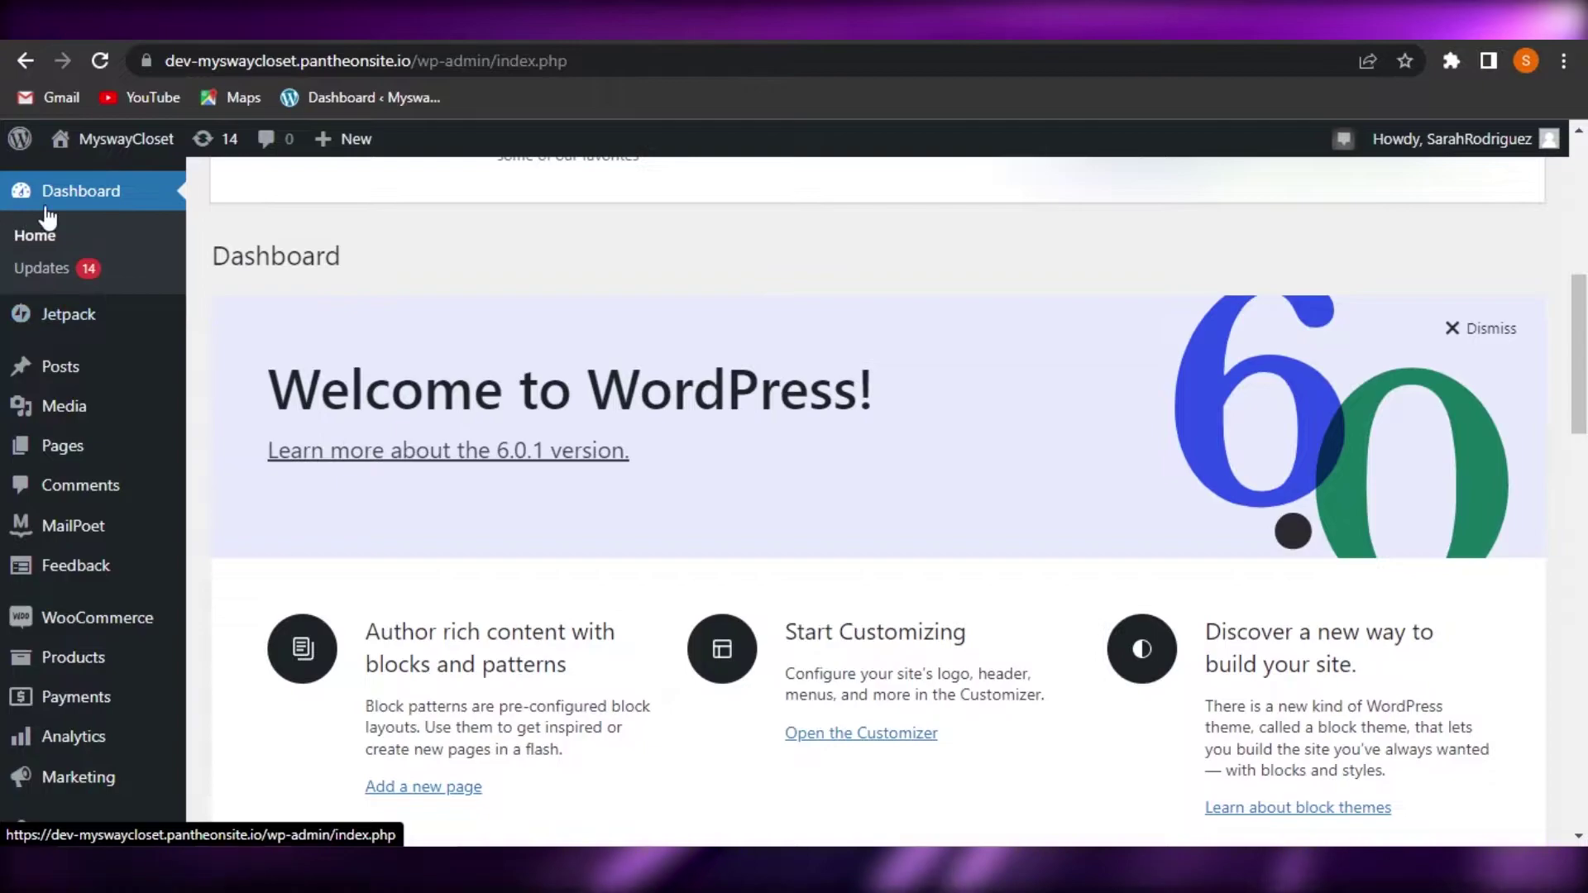
mouse_move(99, 622)
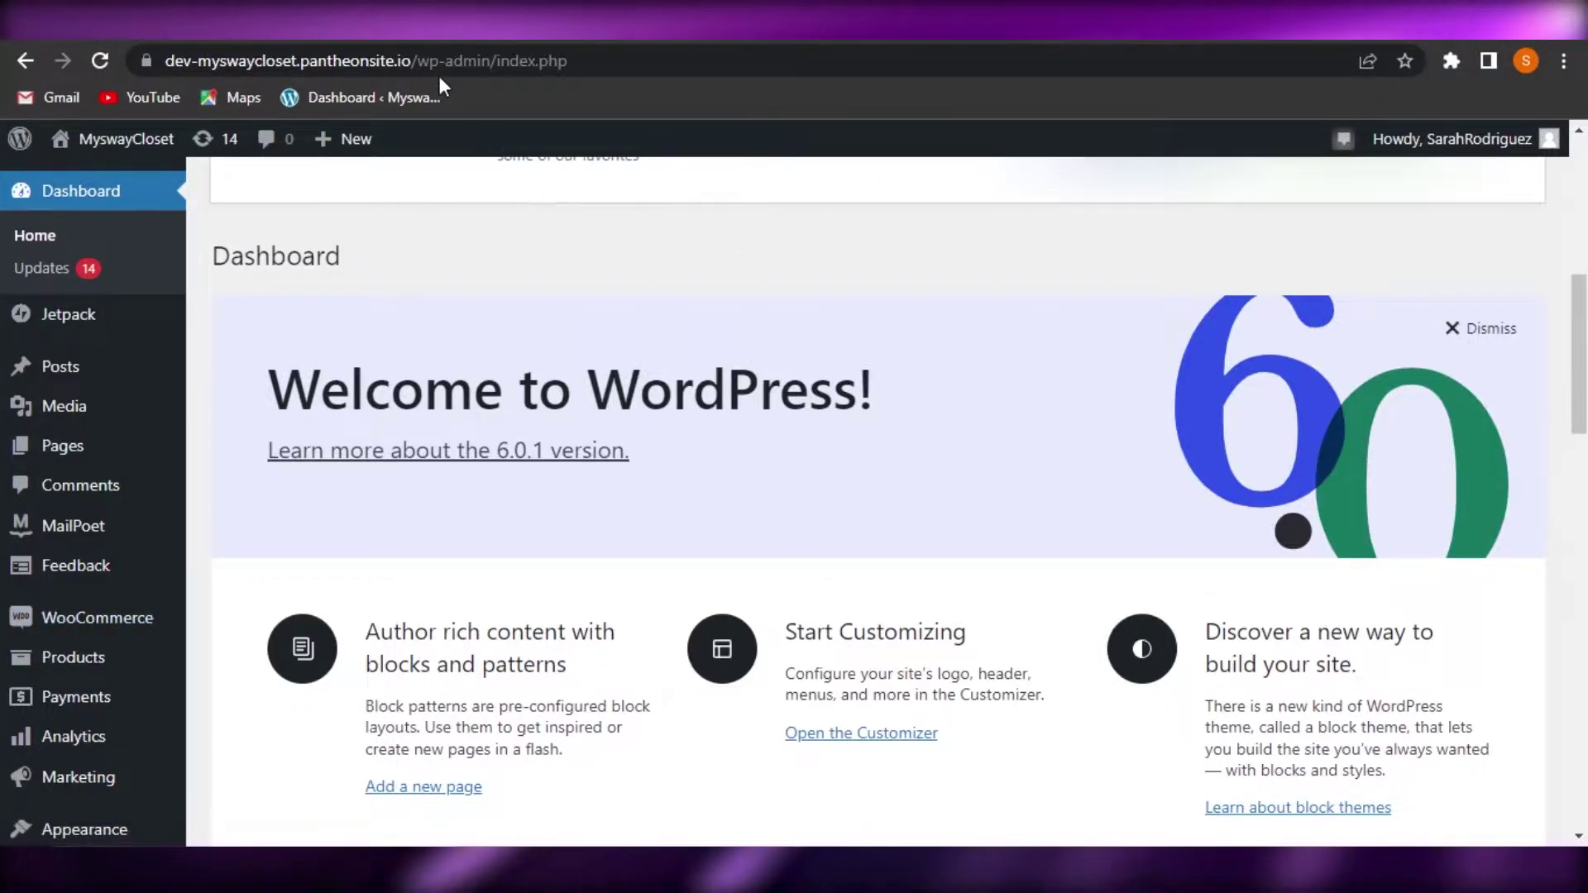
key(ctrl+Tab)
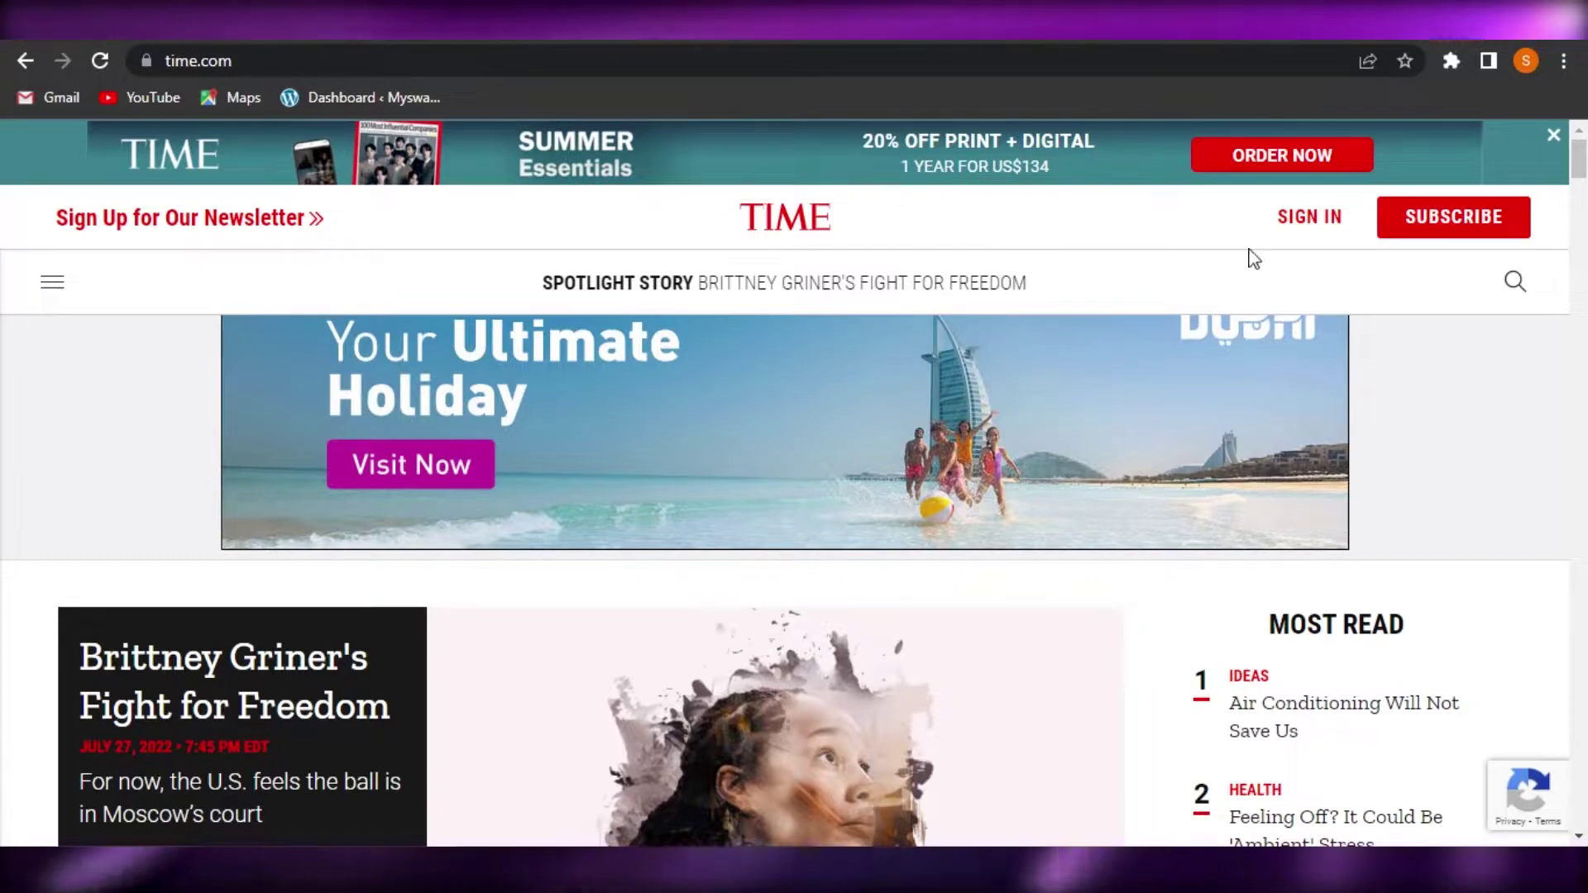
Scroll through the time.com homepage sections down to the footer
scroll(1253, 259, down, 5)
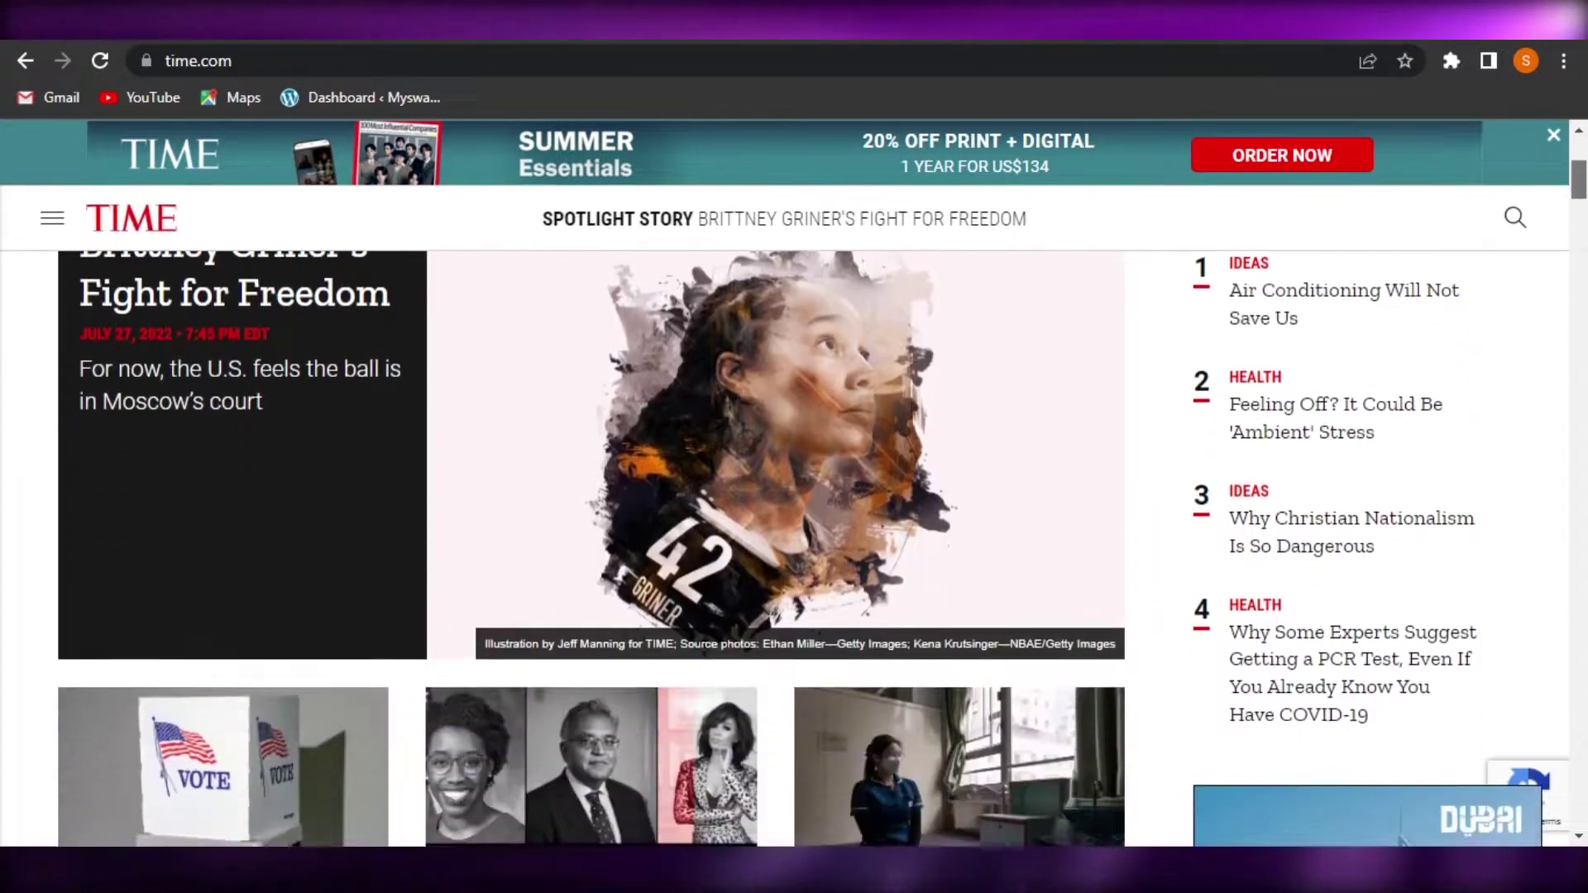
scroll(794, 546, down, 10)
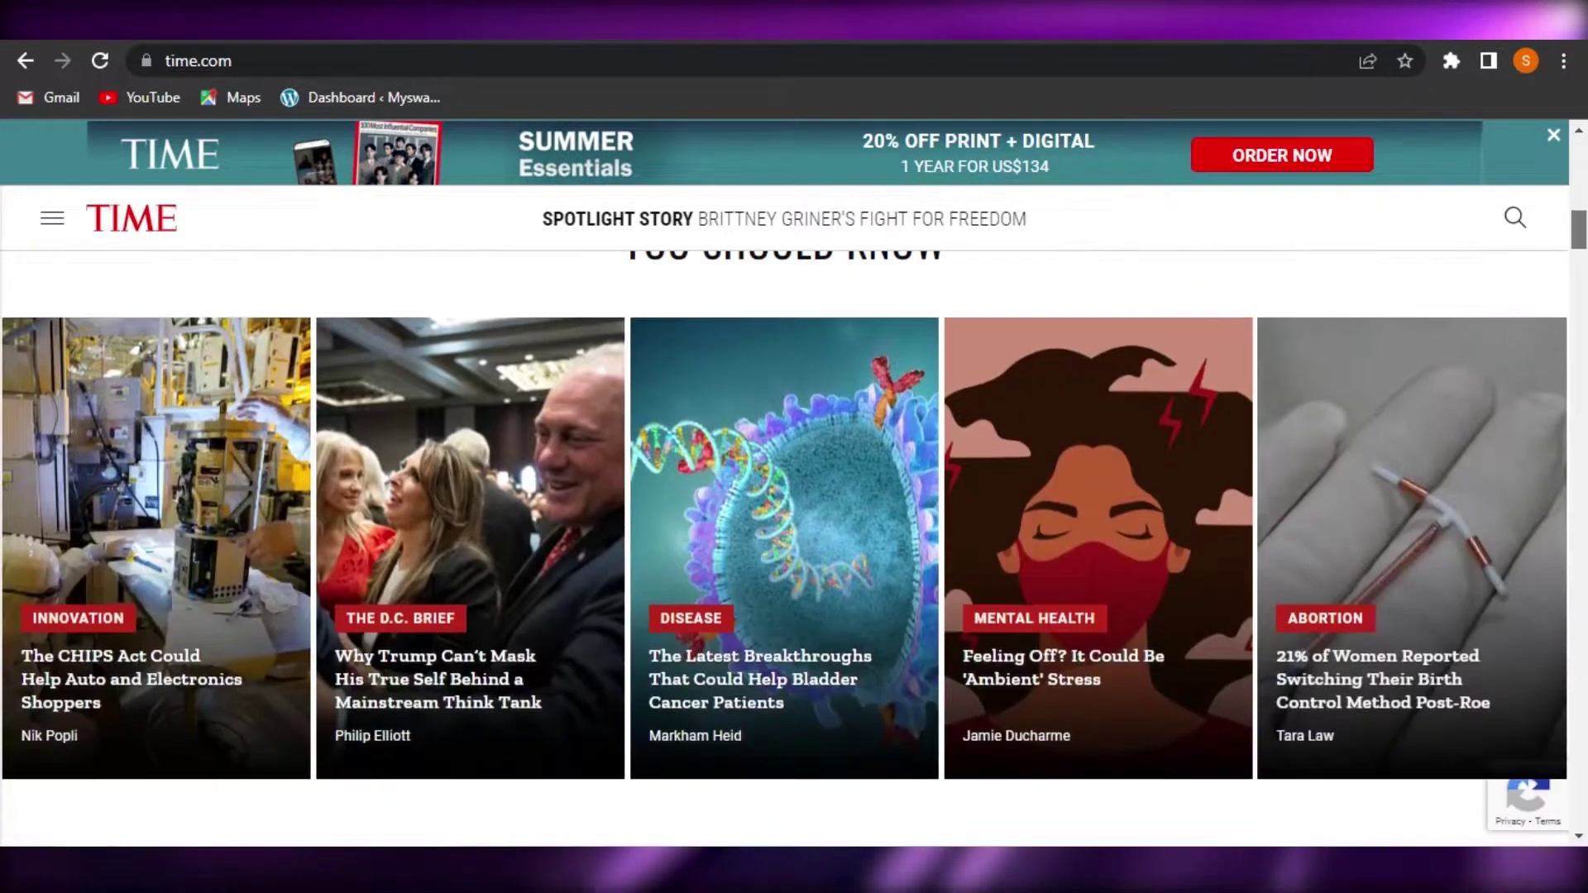
scroll(794, 546, down, 10)
scroll(794, 546, up, 2)
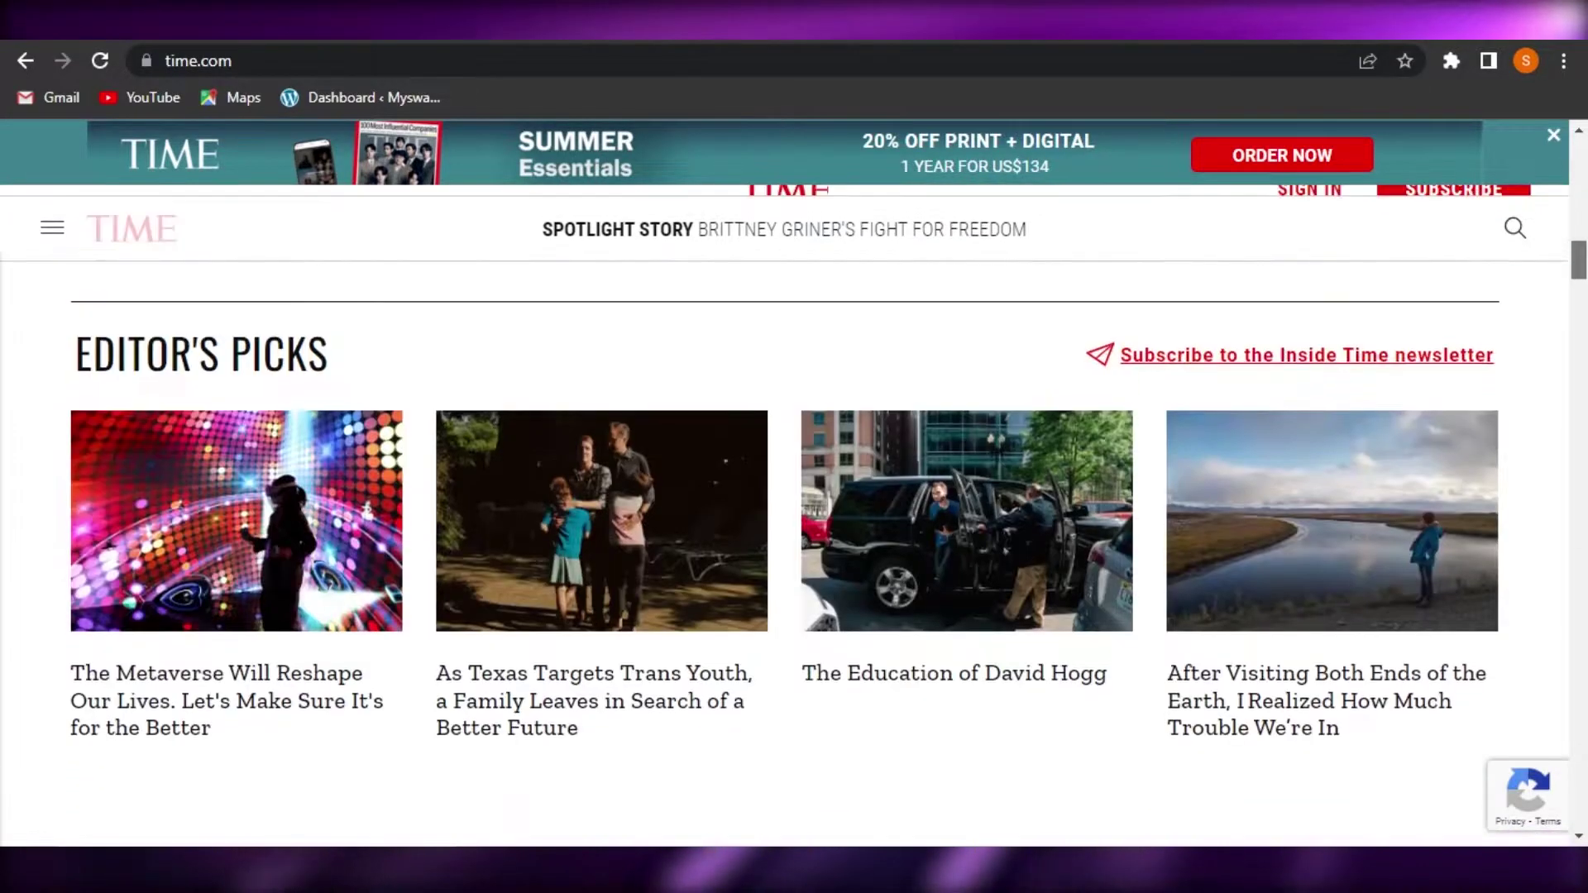
scroll(794, 546, down, 10)
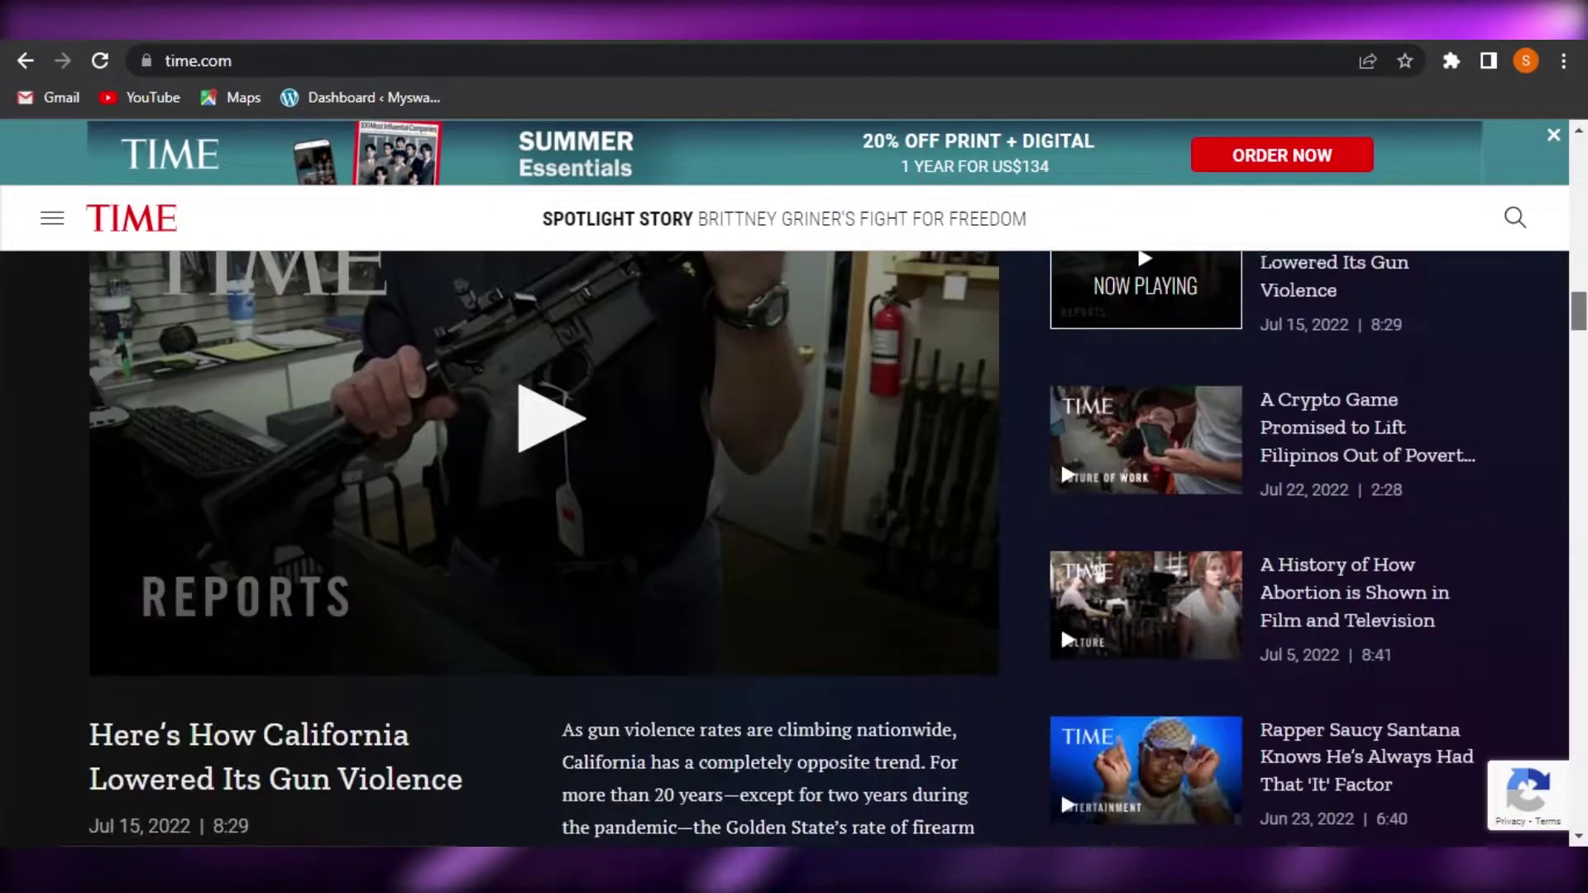
scroll(794, 546, down, 12)
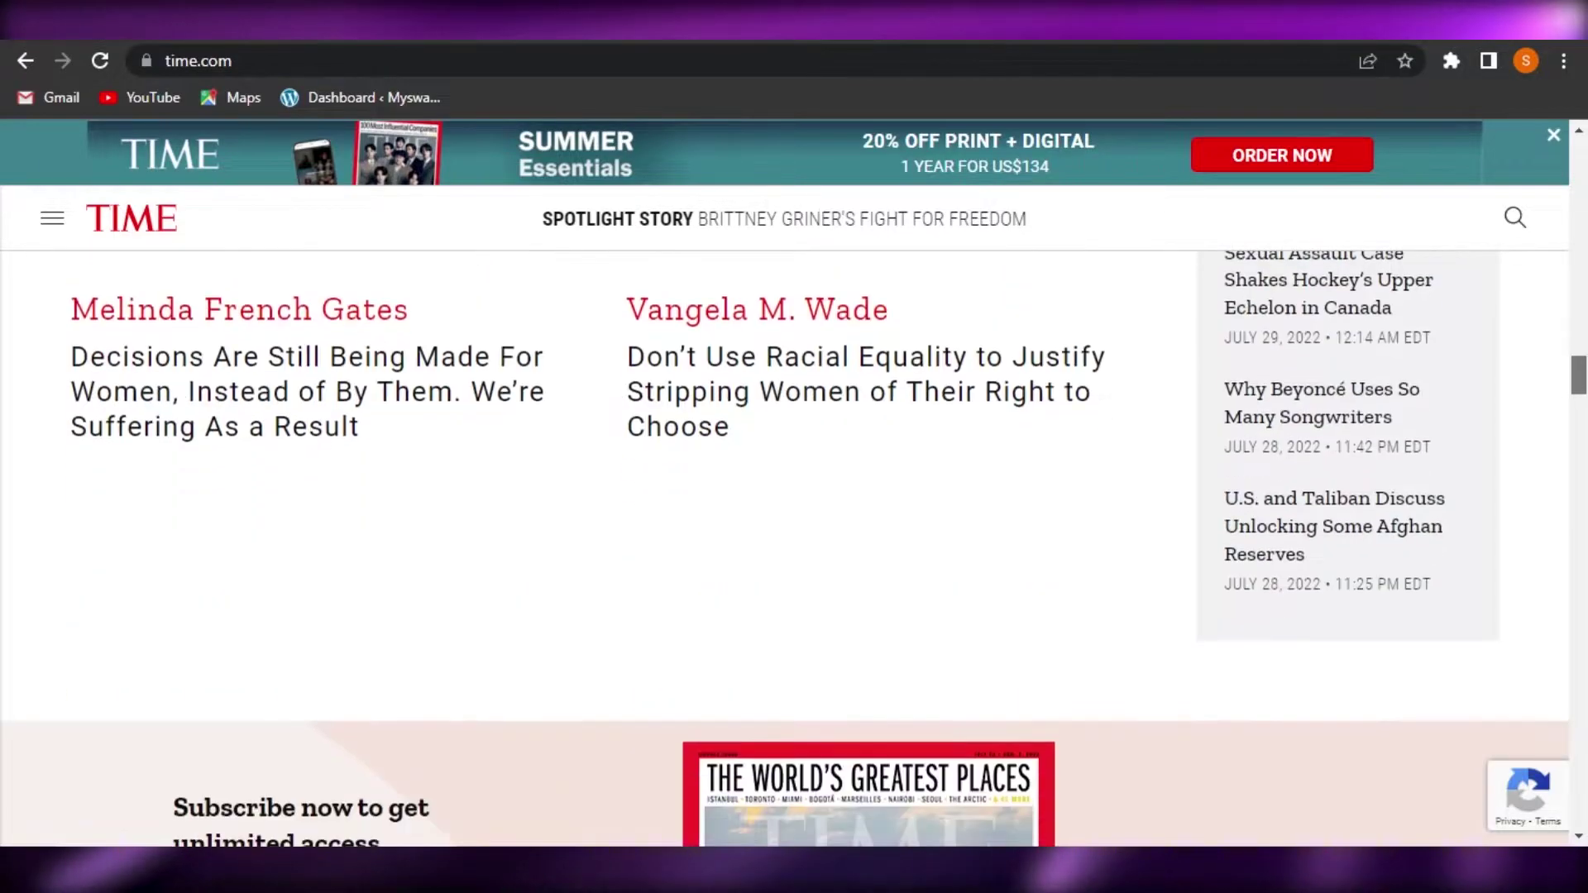
scroll(794, 546, down, 15)
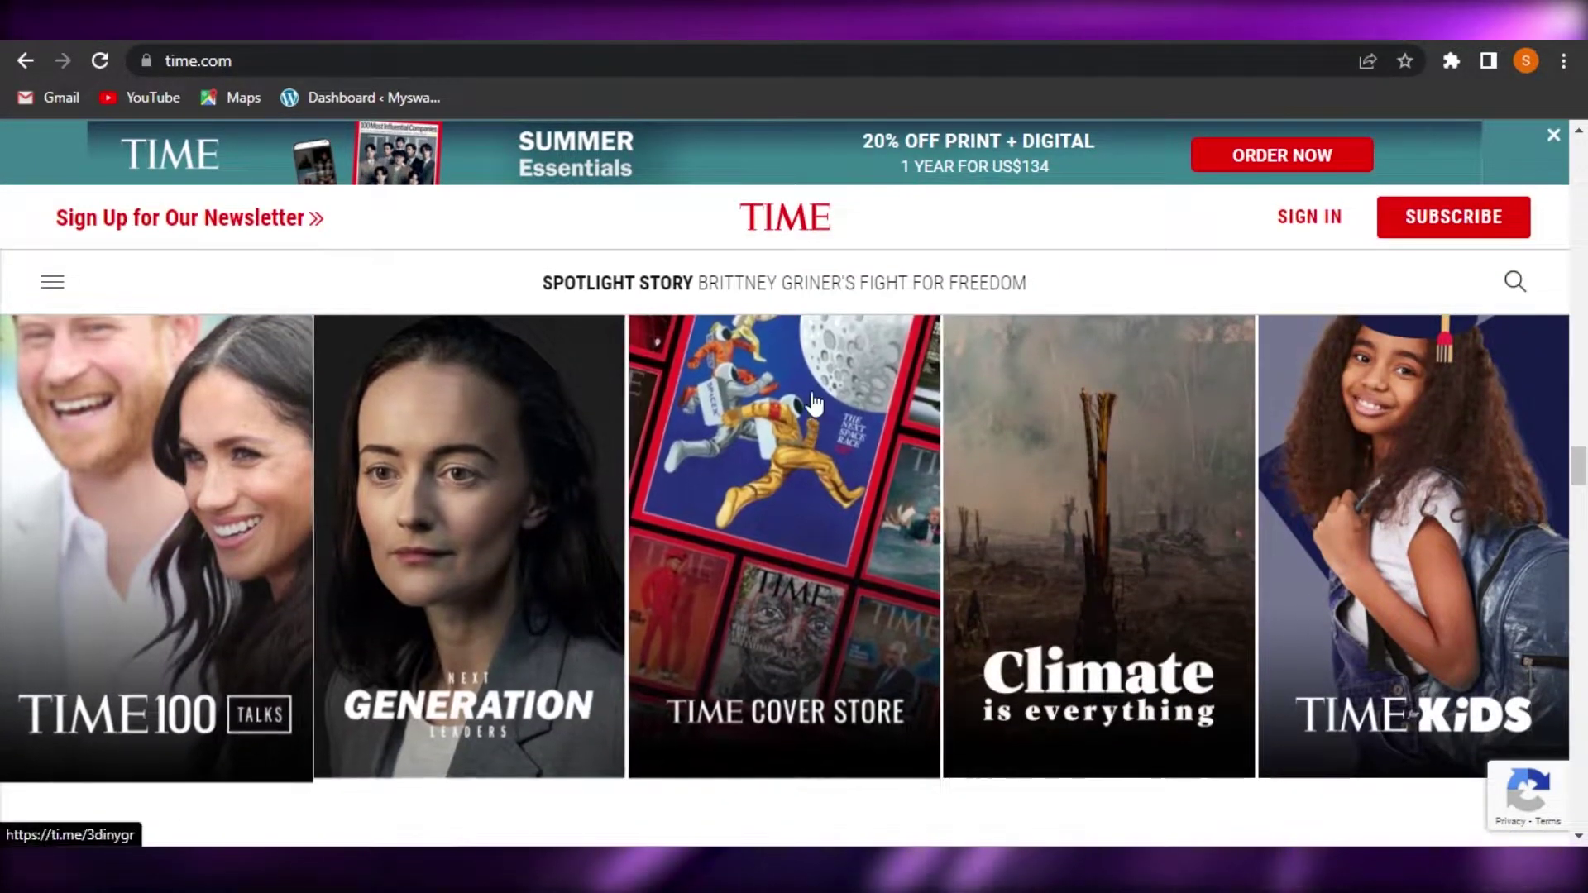
scroll(795, 546, down, 12)
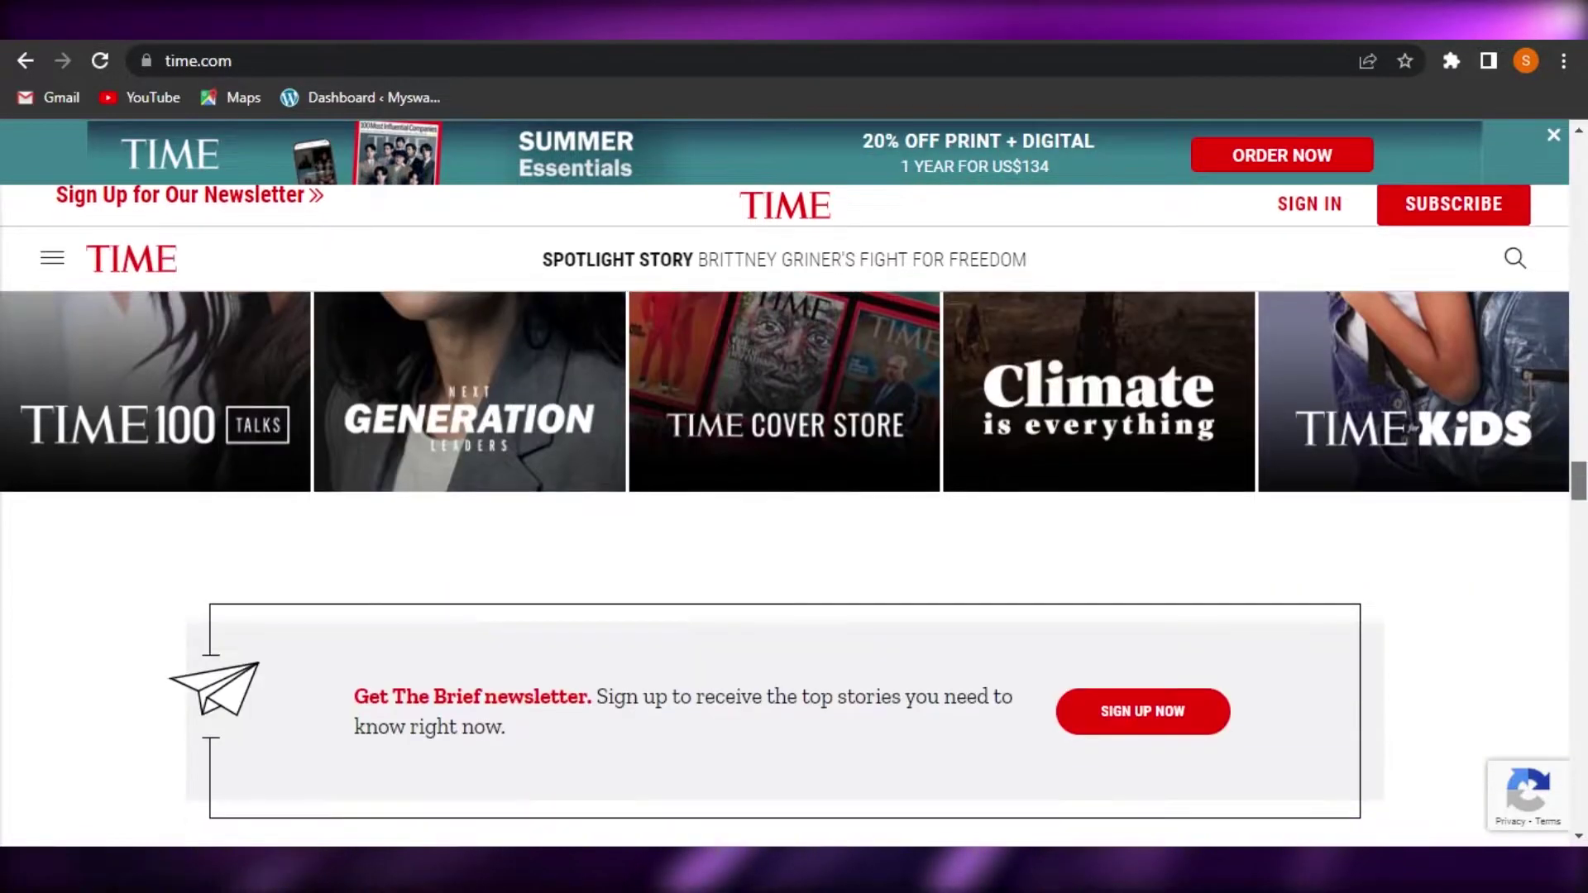
scroll(795, 546, down, 5)
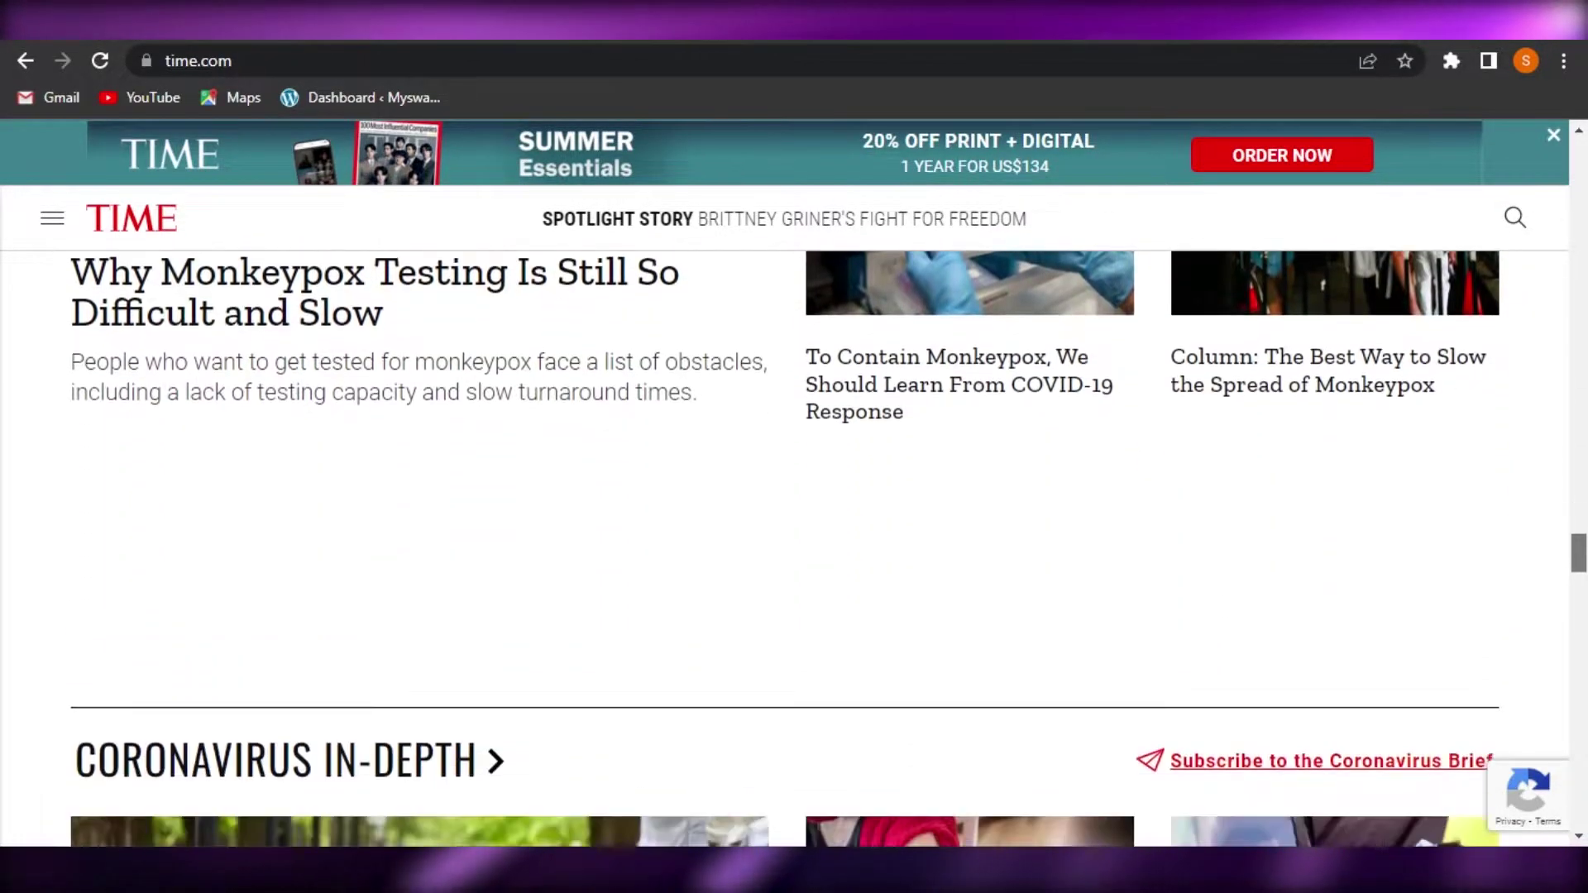
scroll(794, 546, up, 15)
scroll(794, 546, up, 10)
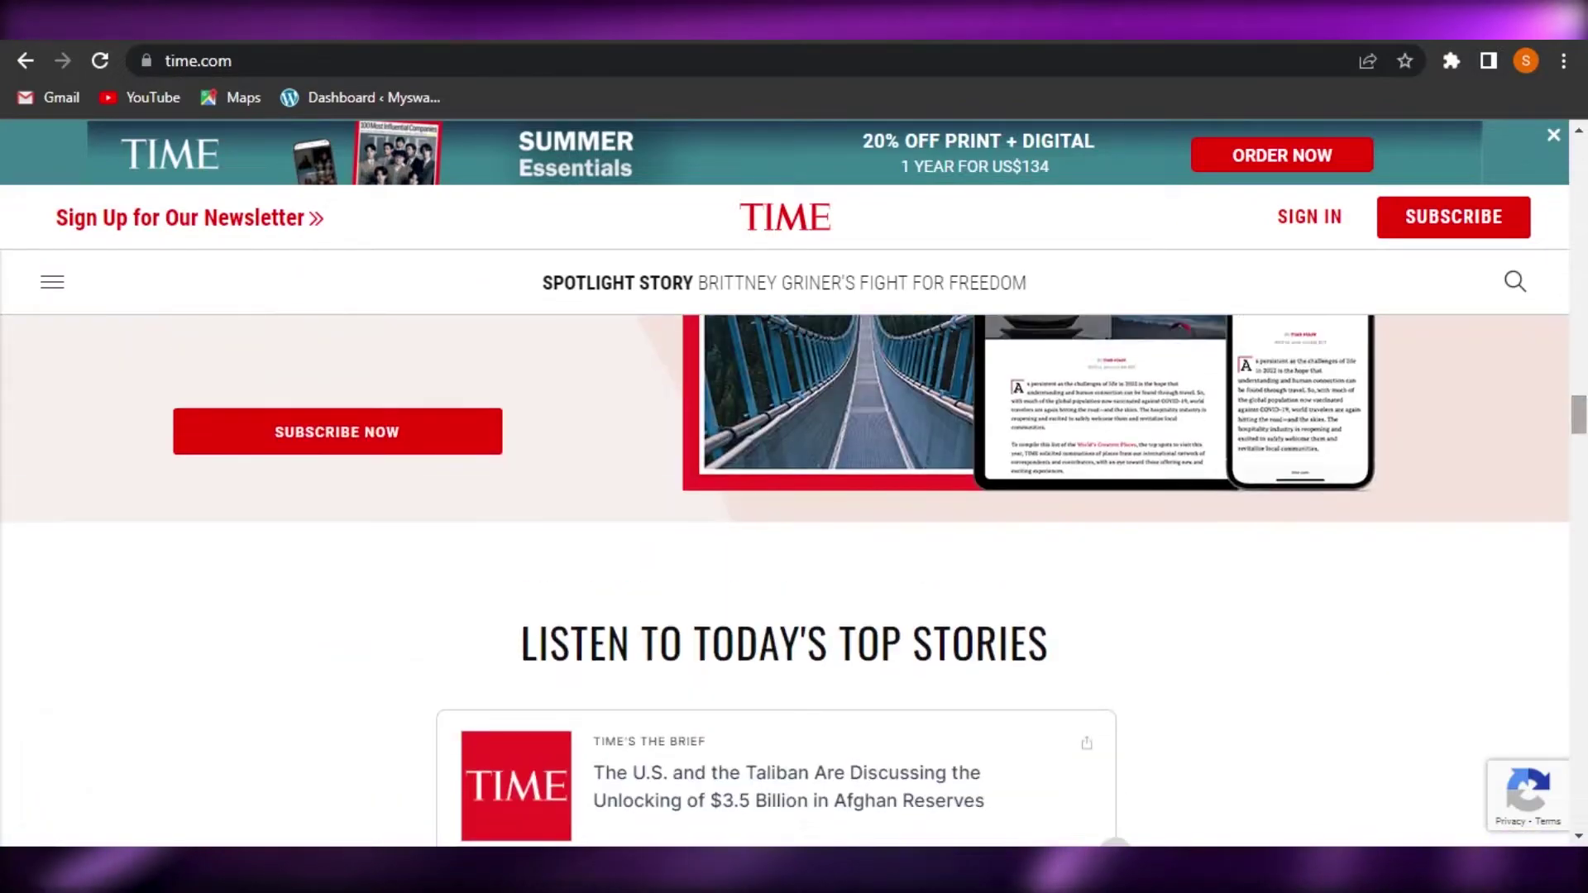
scroll(794, 546, up, 15)
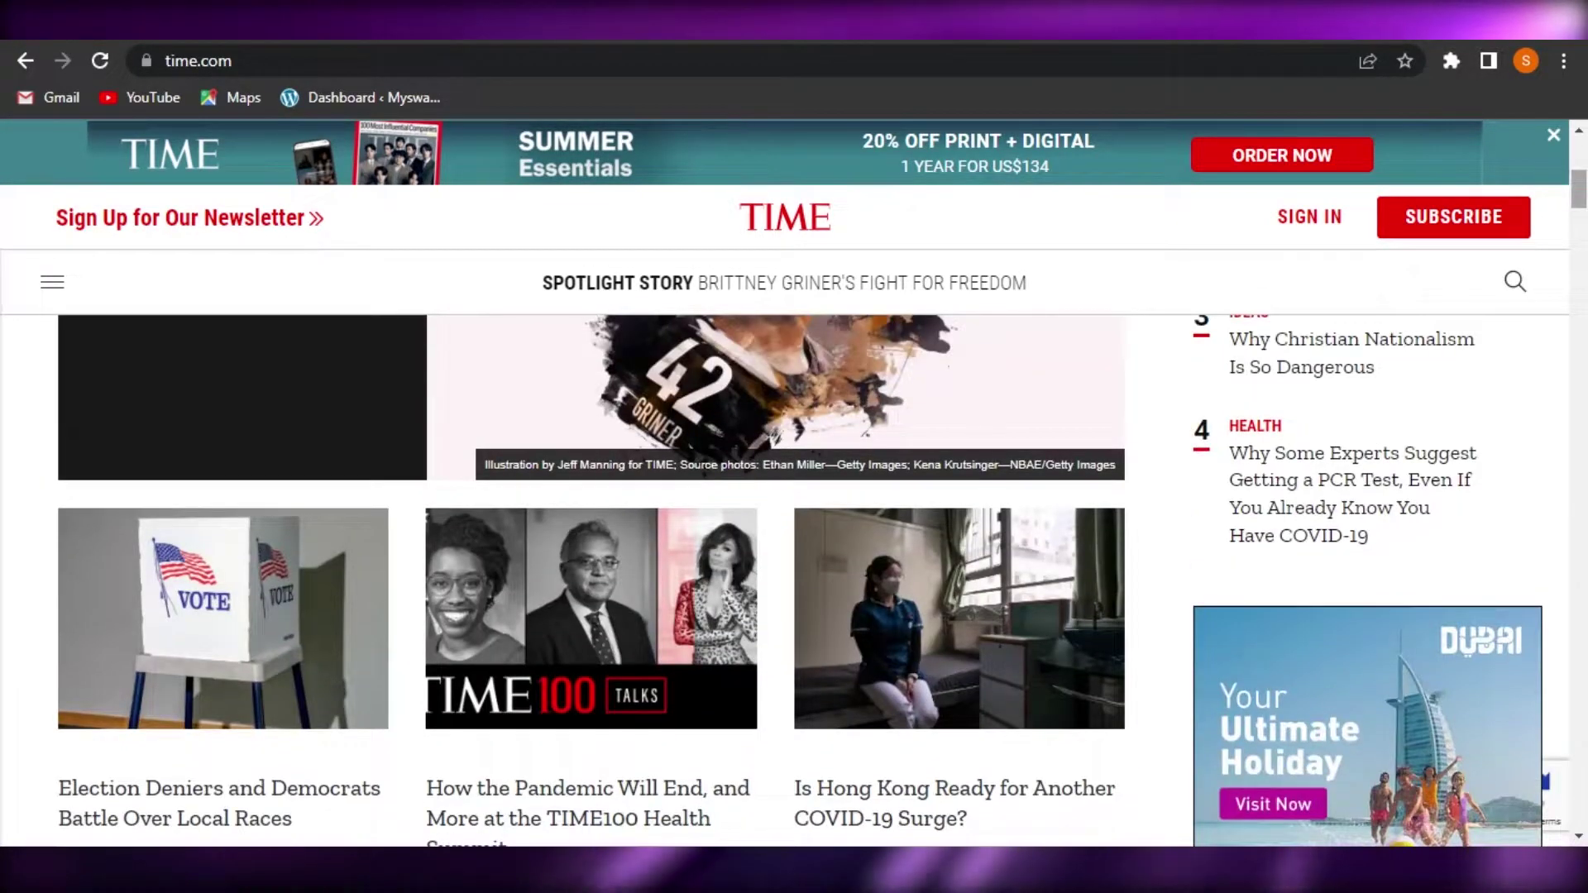
scroll(794, 546, down, 10)
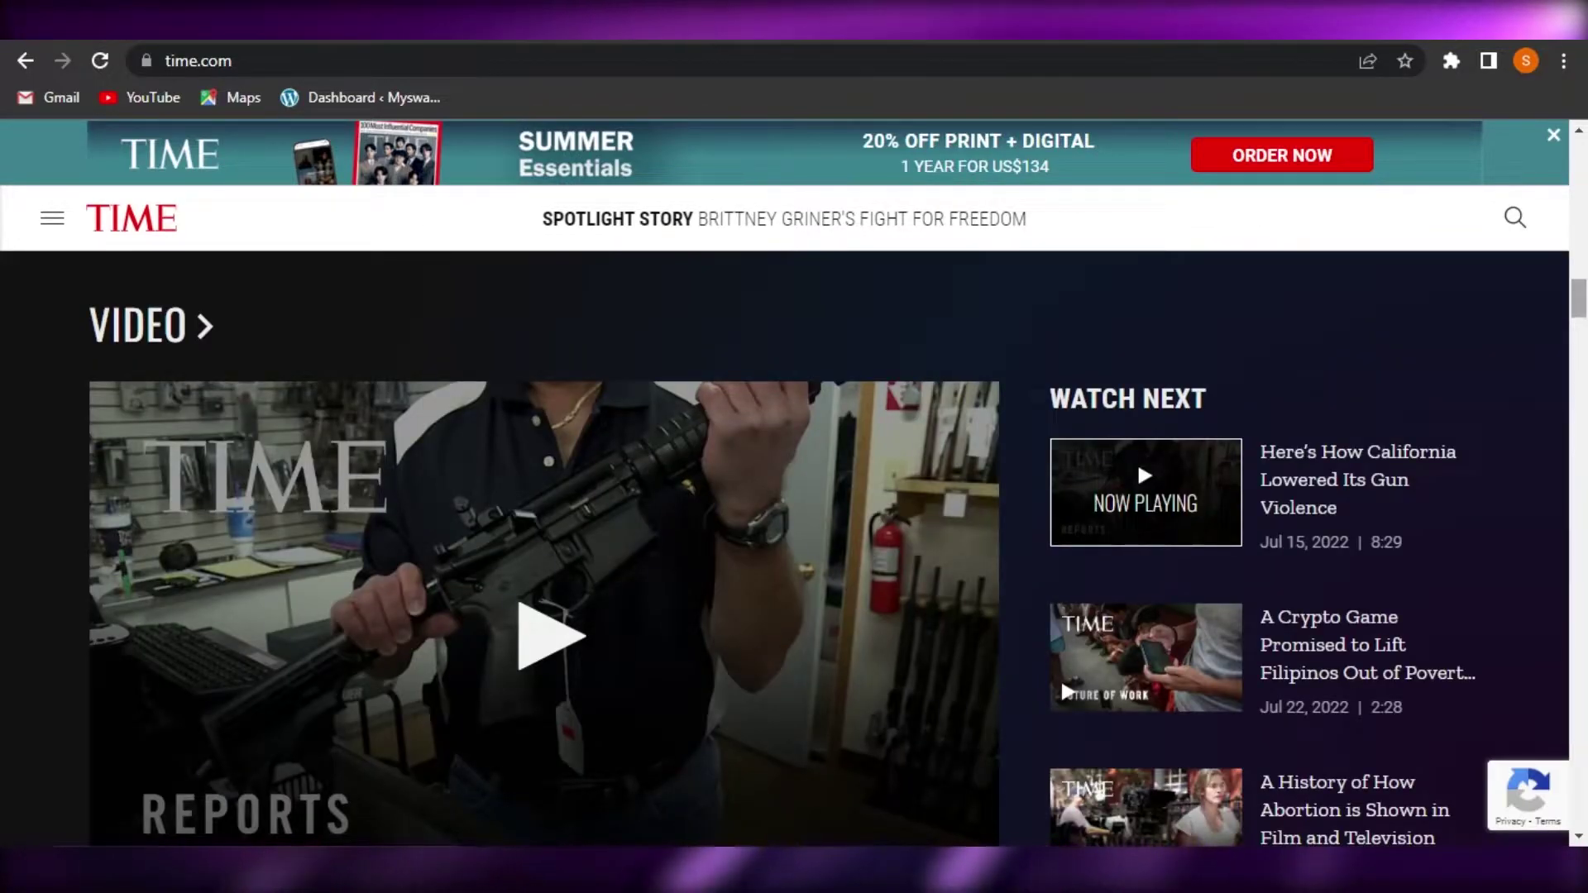
scroll(794, 546, down, 10)
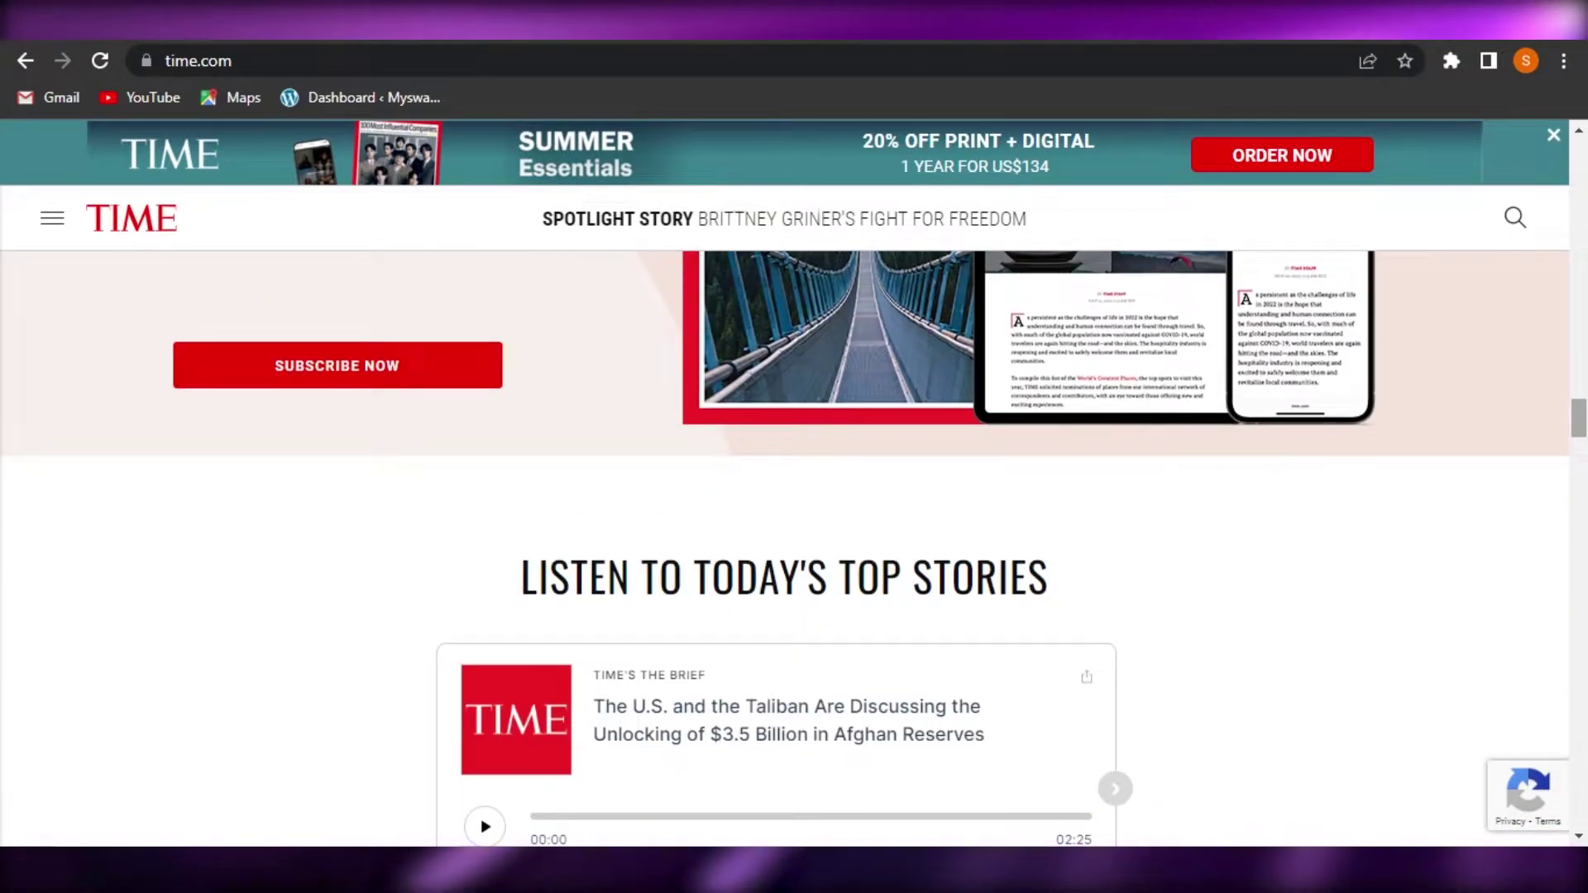
scroll(794, 546, down, 20)
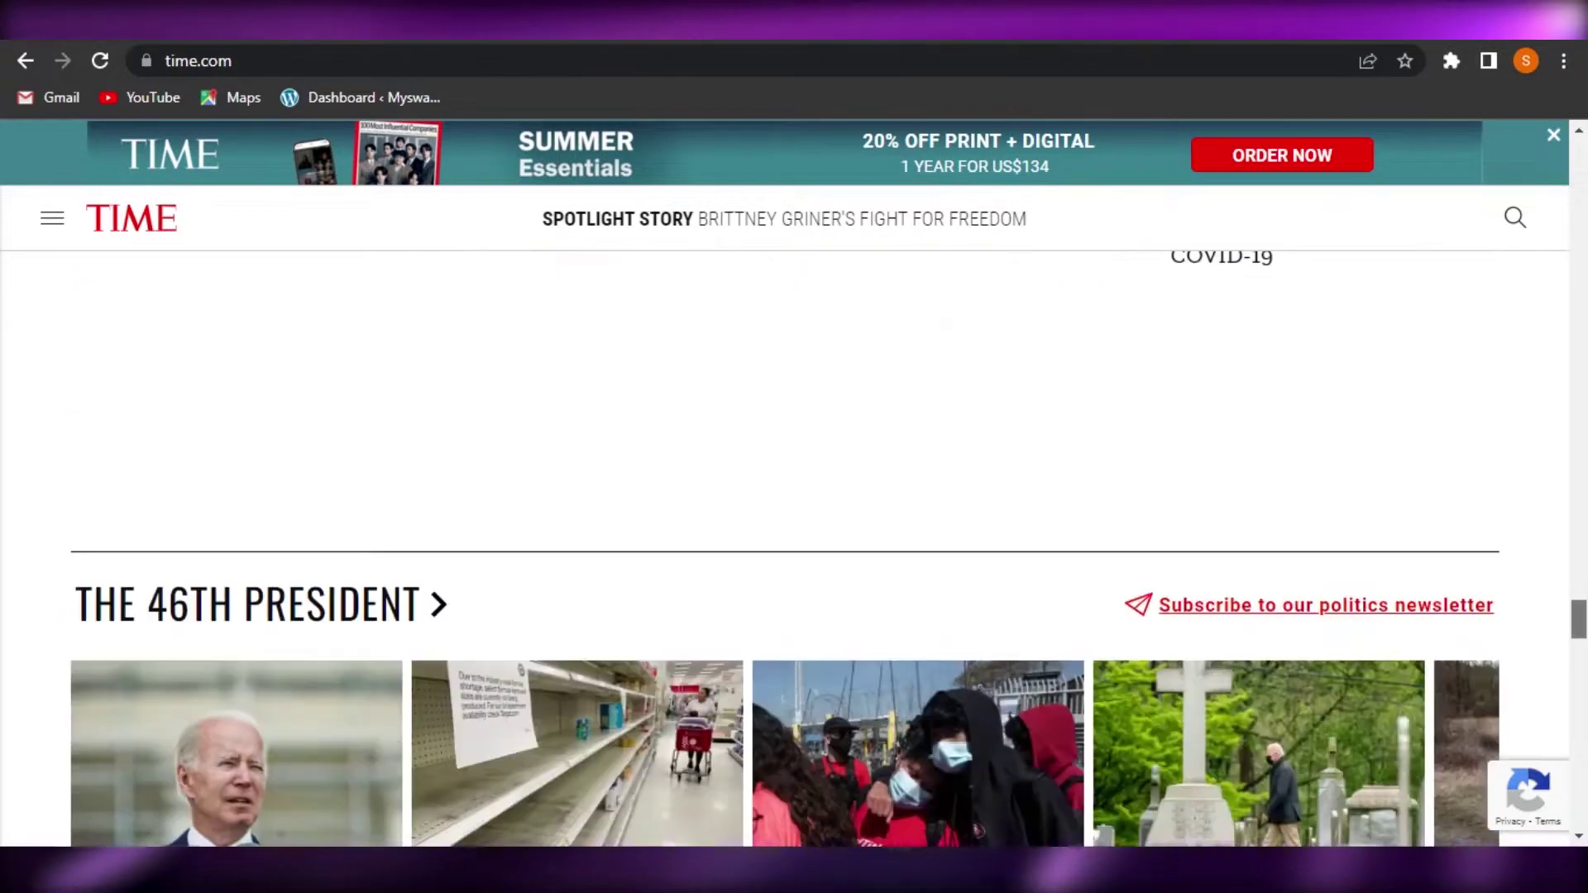
scroll(794, 546, down, 20)
scroll(794, 546, up, 3)
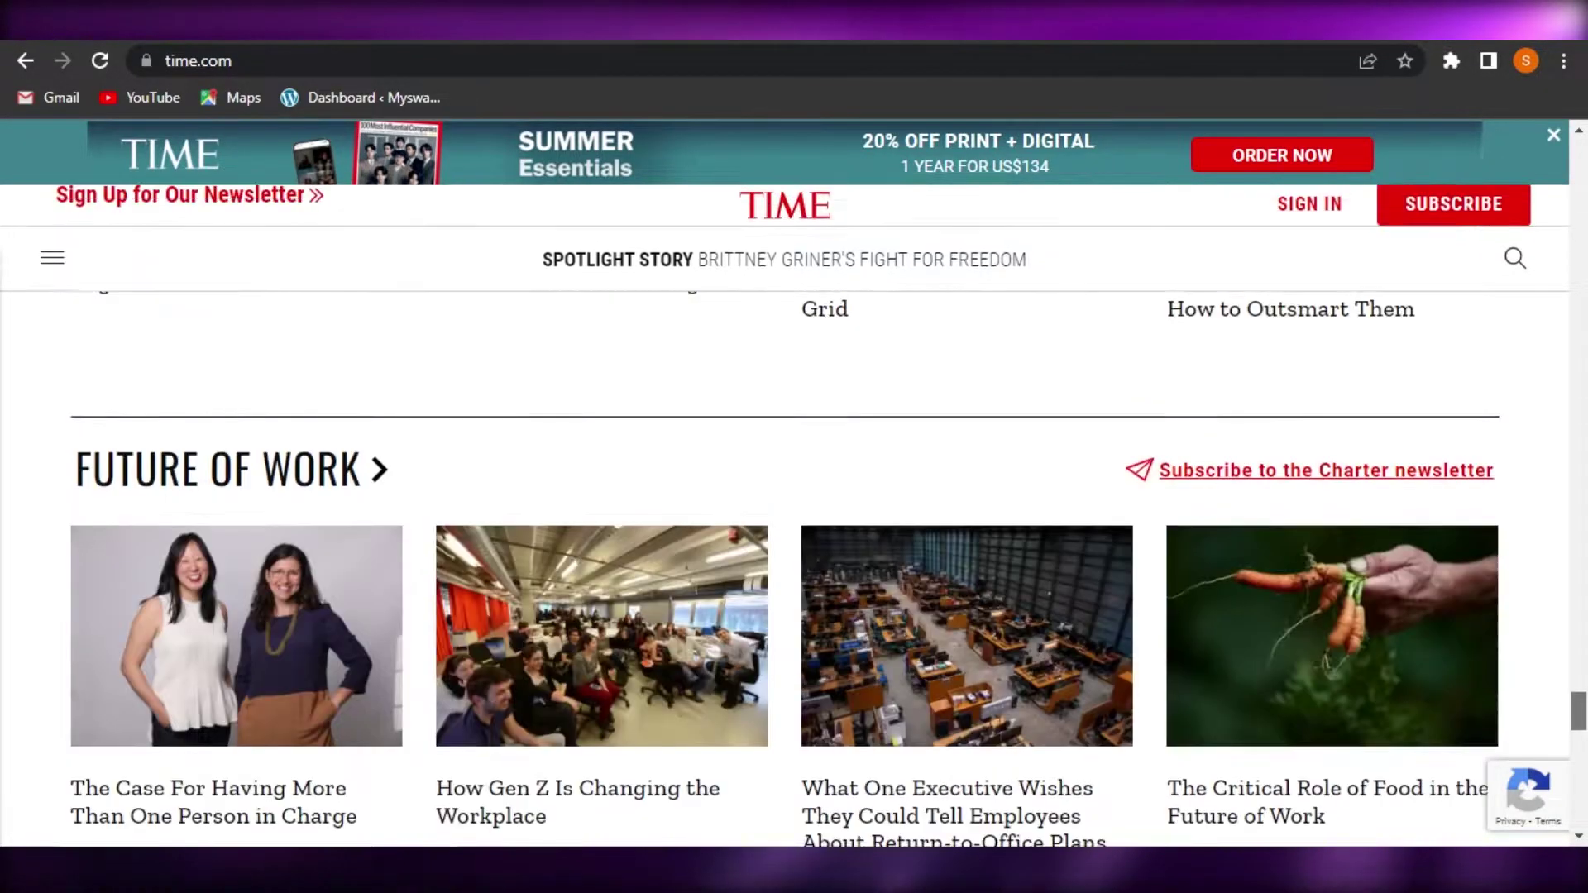
scroll(794, 546, up, 5)
scroll(795, 546, down, 14)
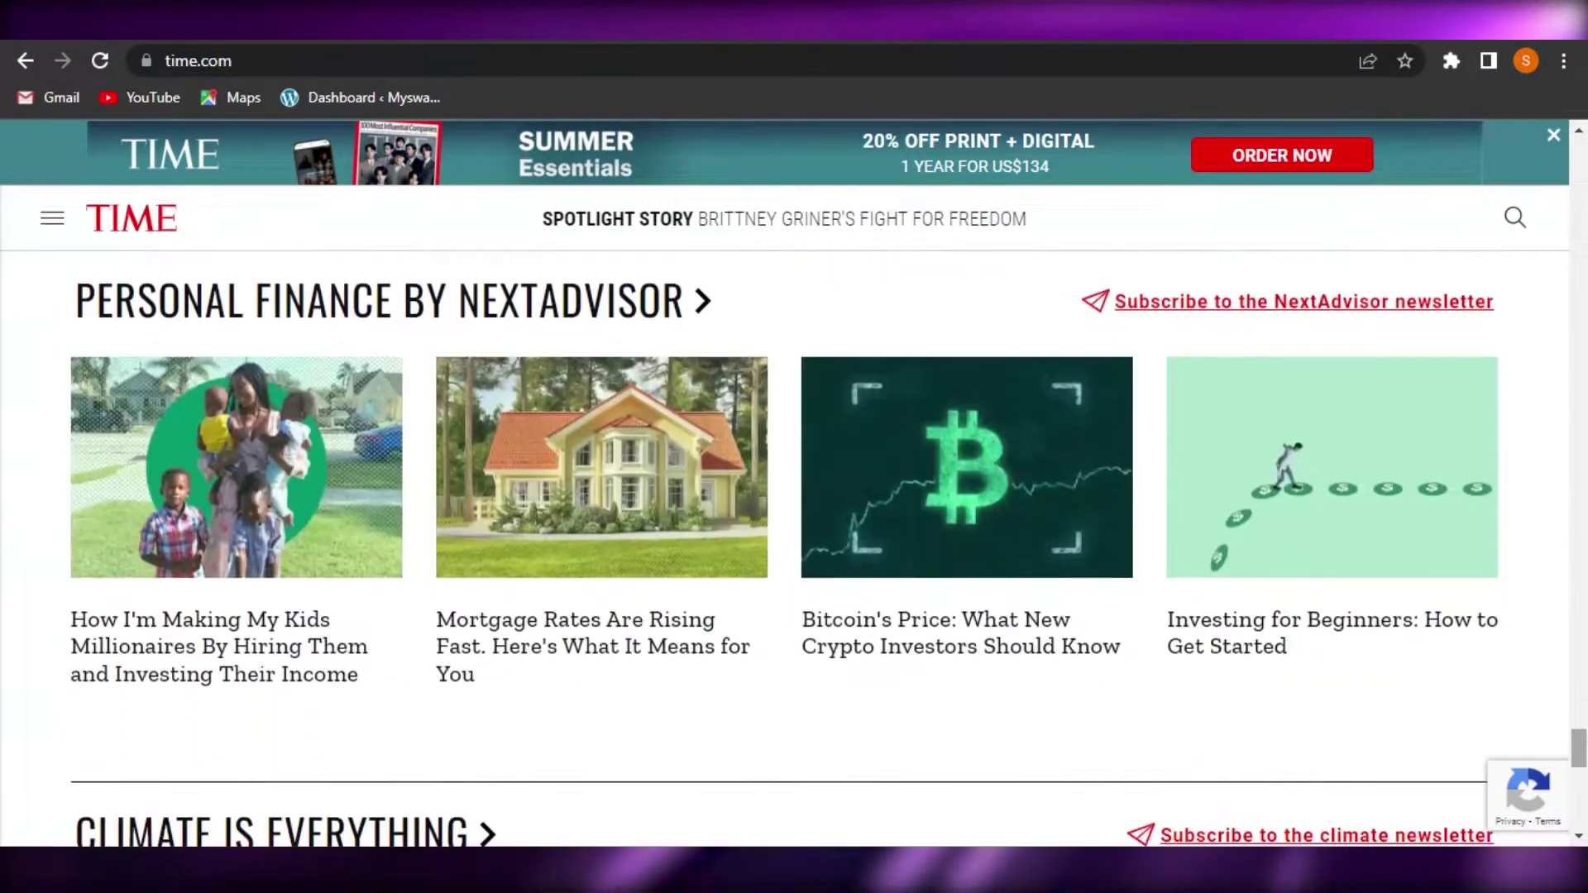
scroll(794, 546, down, 10)
scroll(794, 546, up, 5)
scroll(794, 546, down, 4)
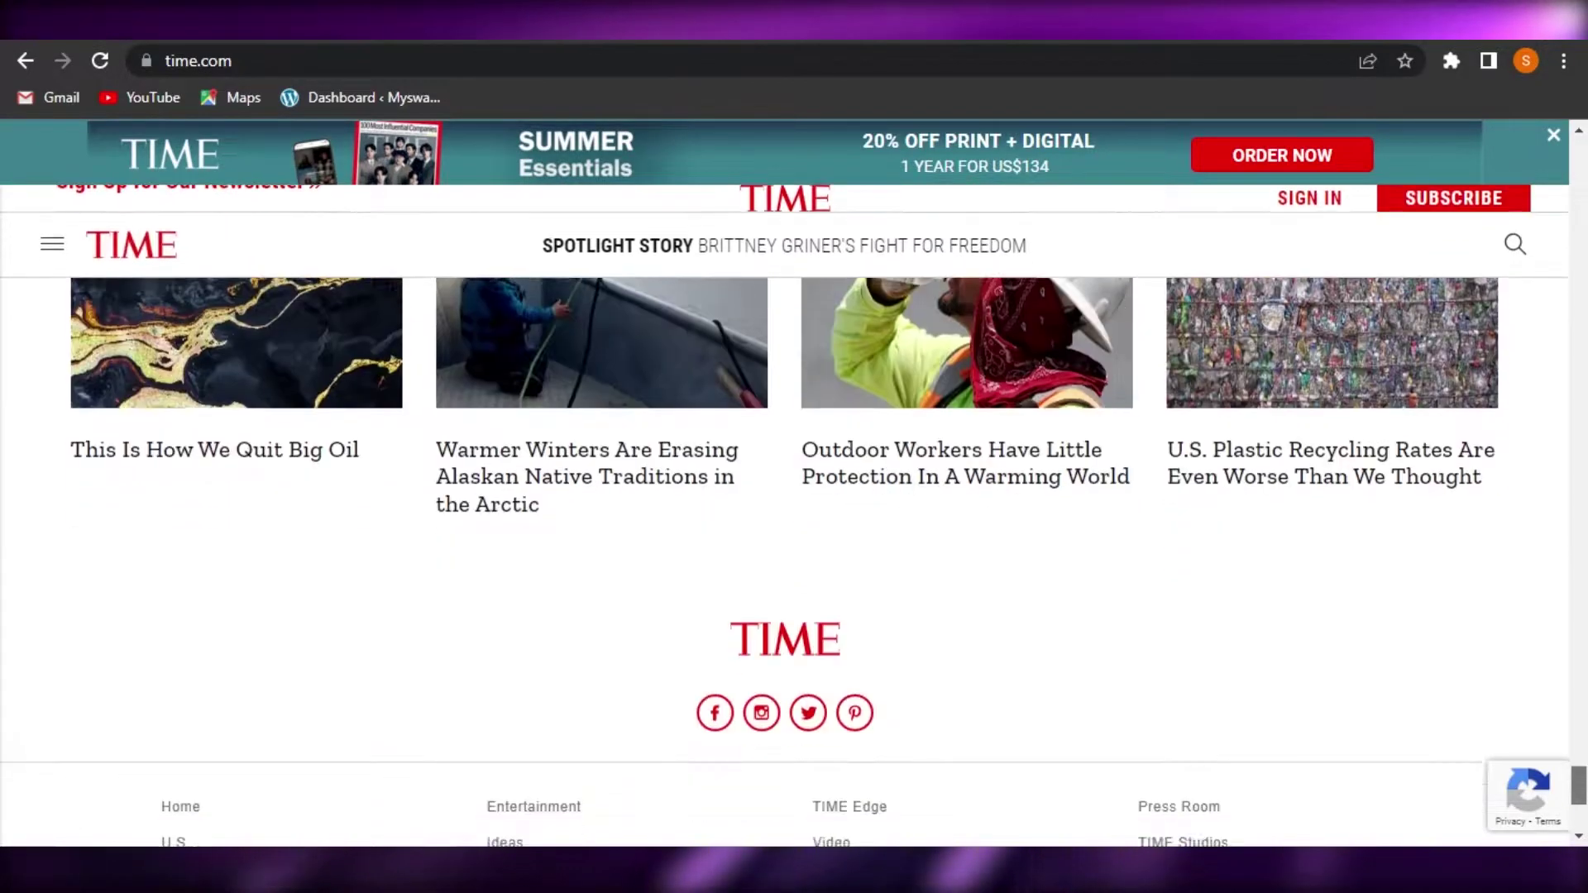
scroll(794, 545, down, 5)
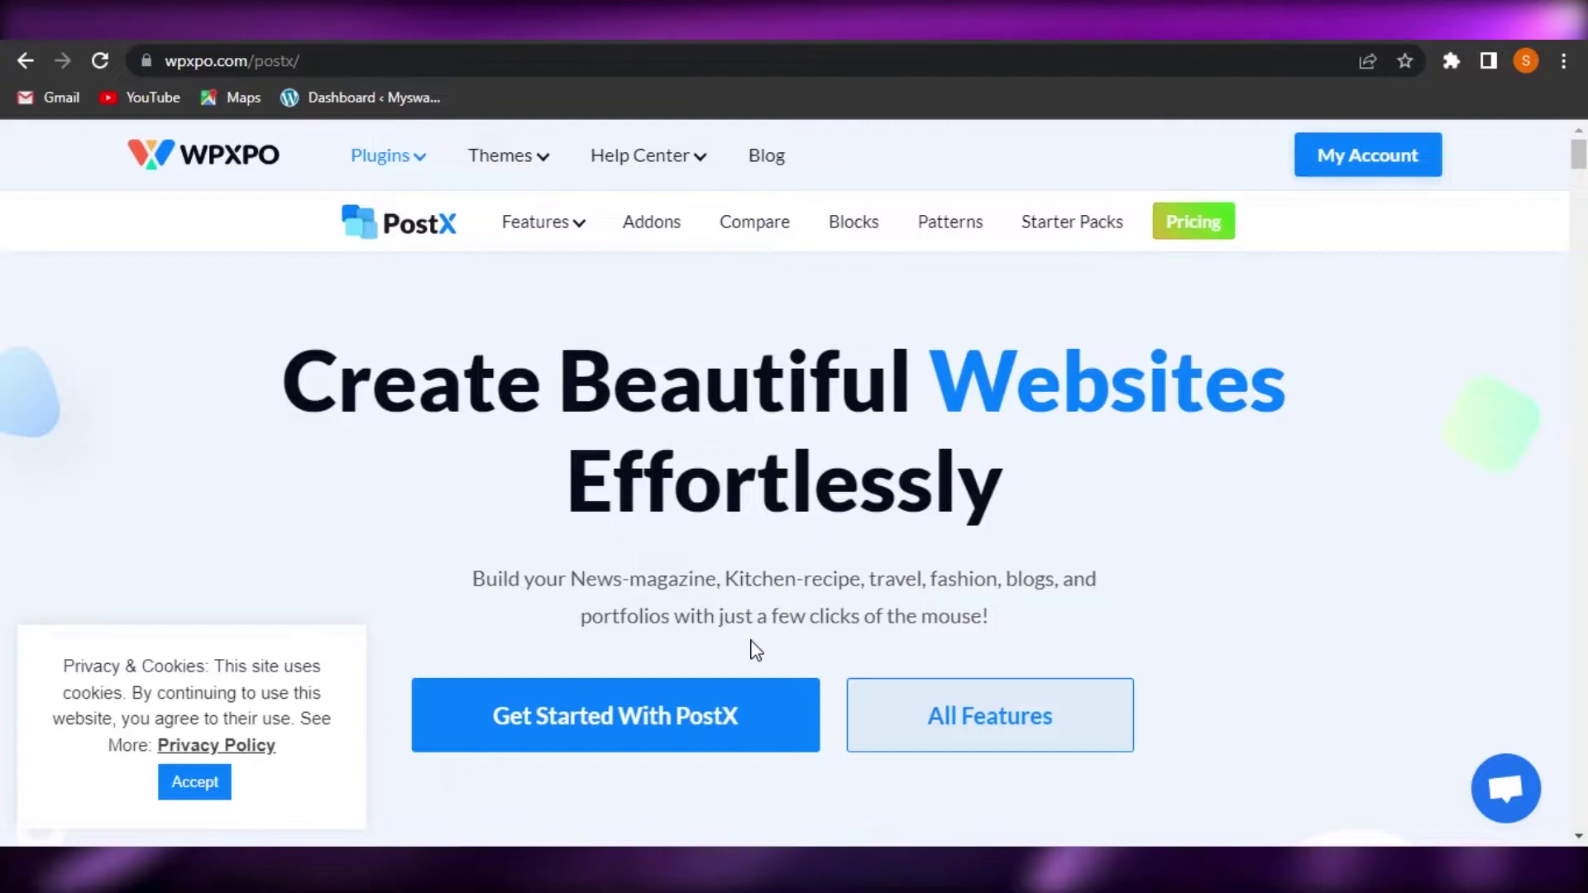
click(211, 791)
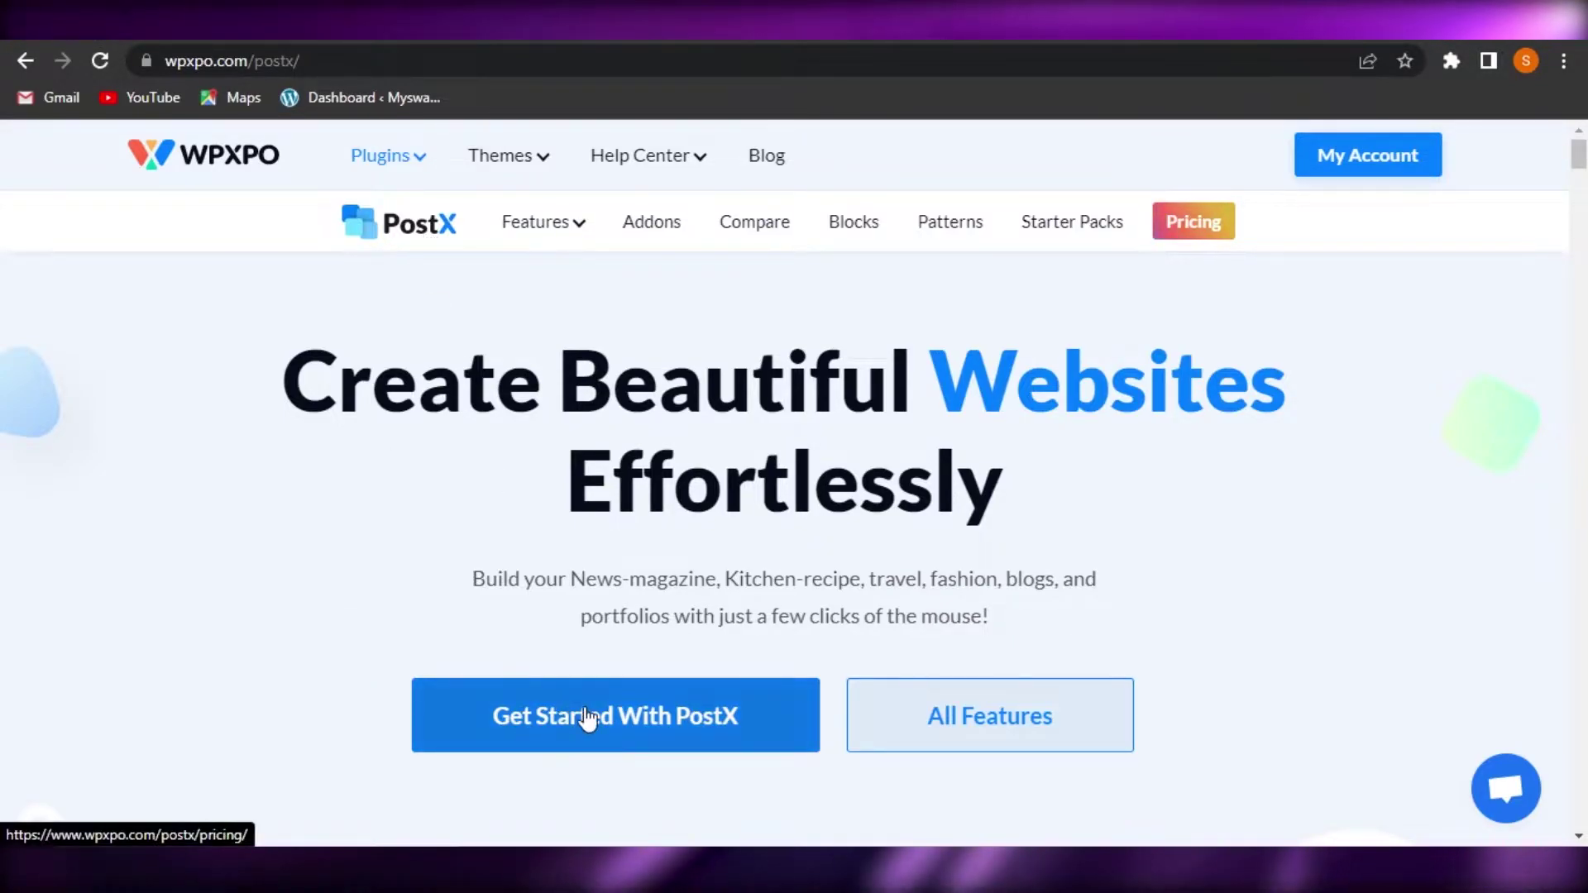
scroll(1582, 162, down, 10)
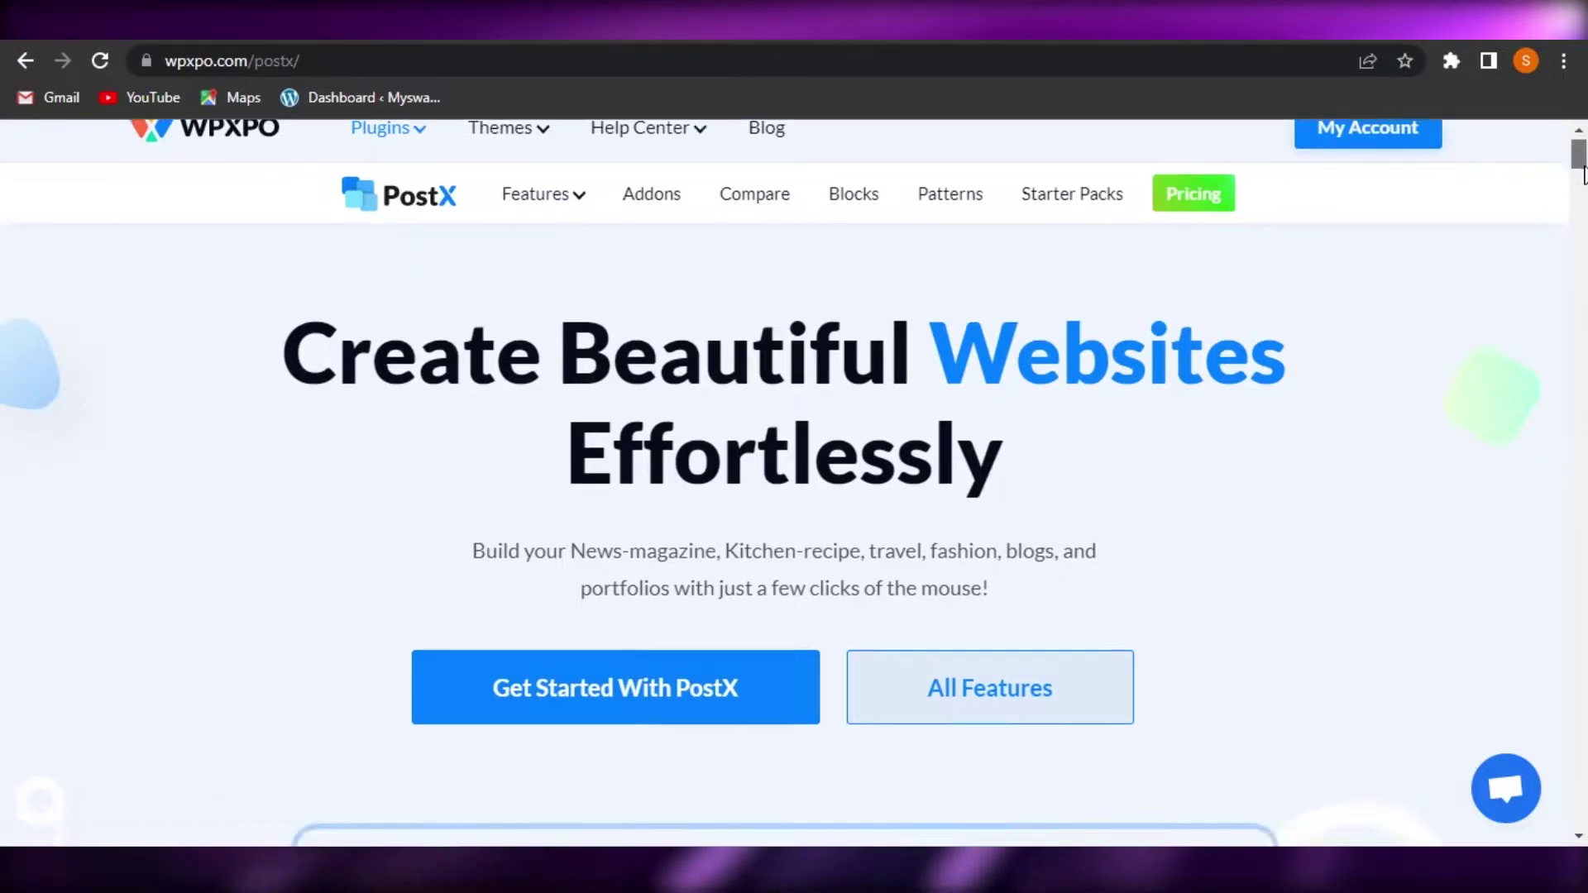
scroll(785, 483, down, 10)
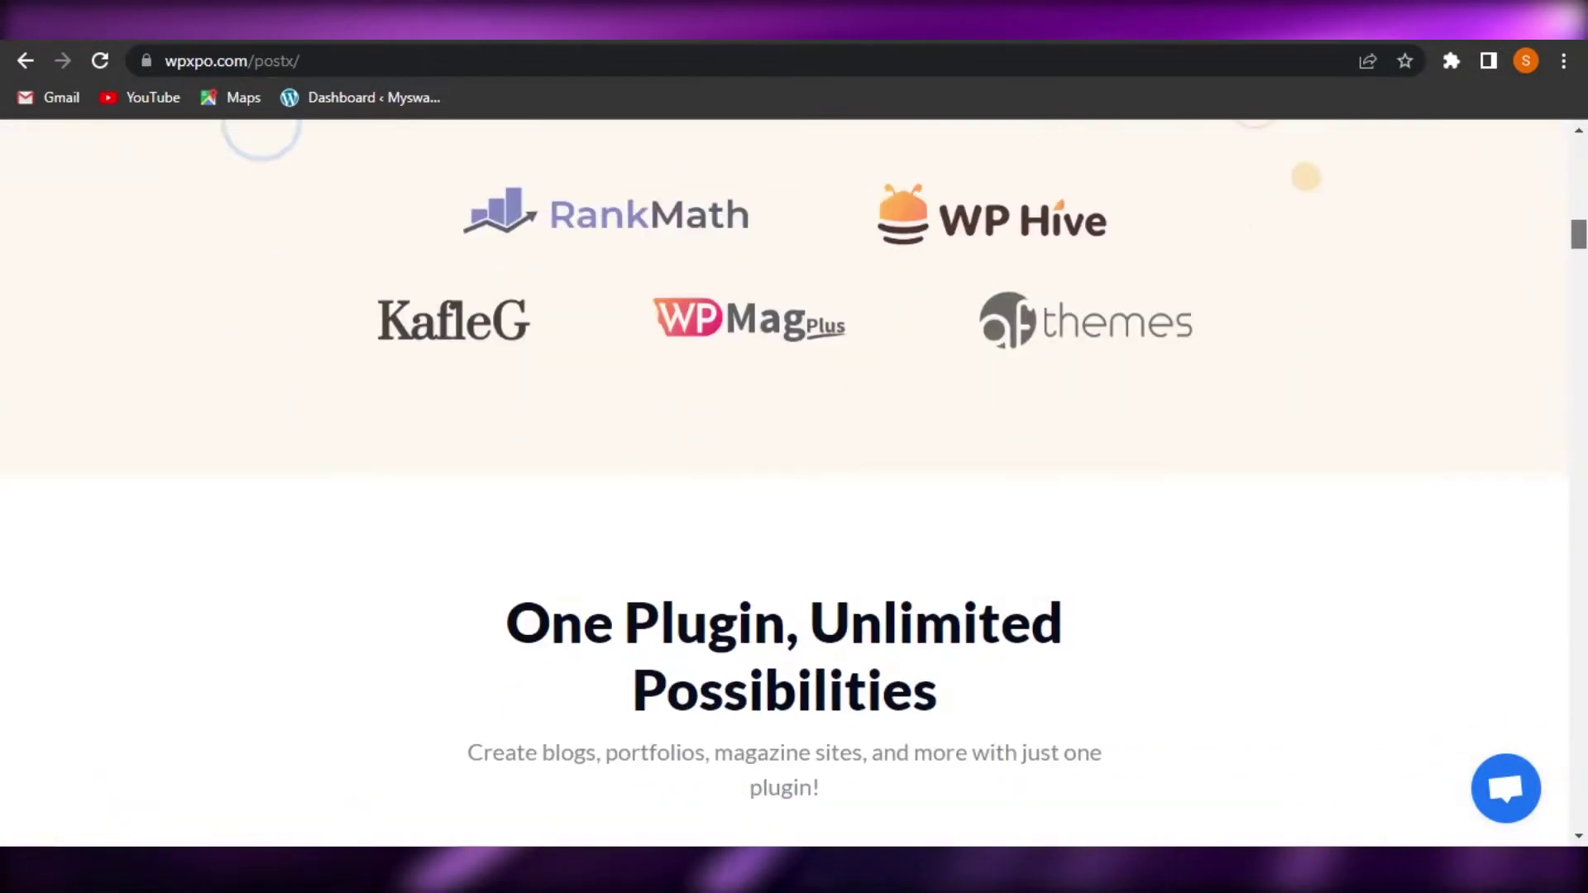
scroll(785, 482, up, 10)
scroll(784, 482, down, 15)
scroll(784, 482, down, 10)
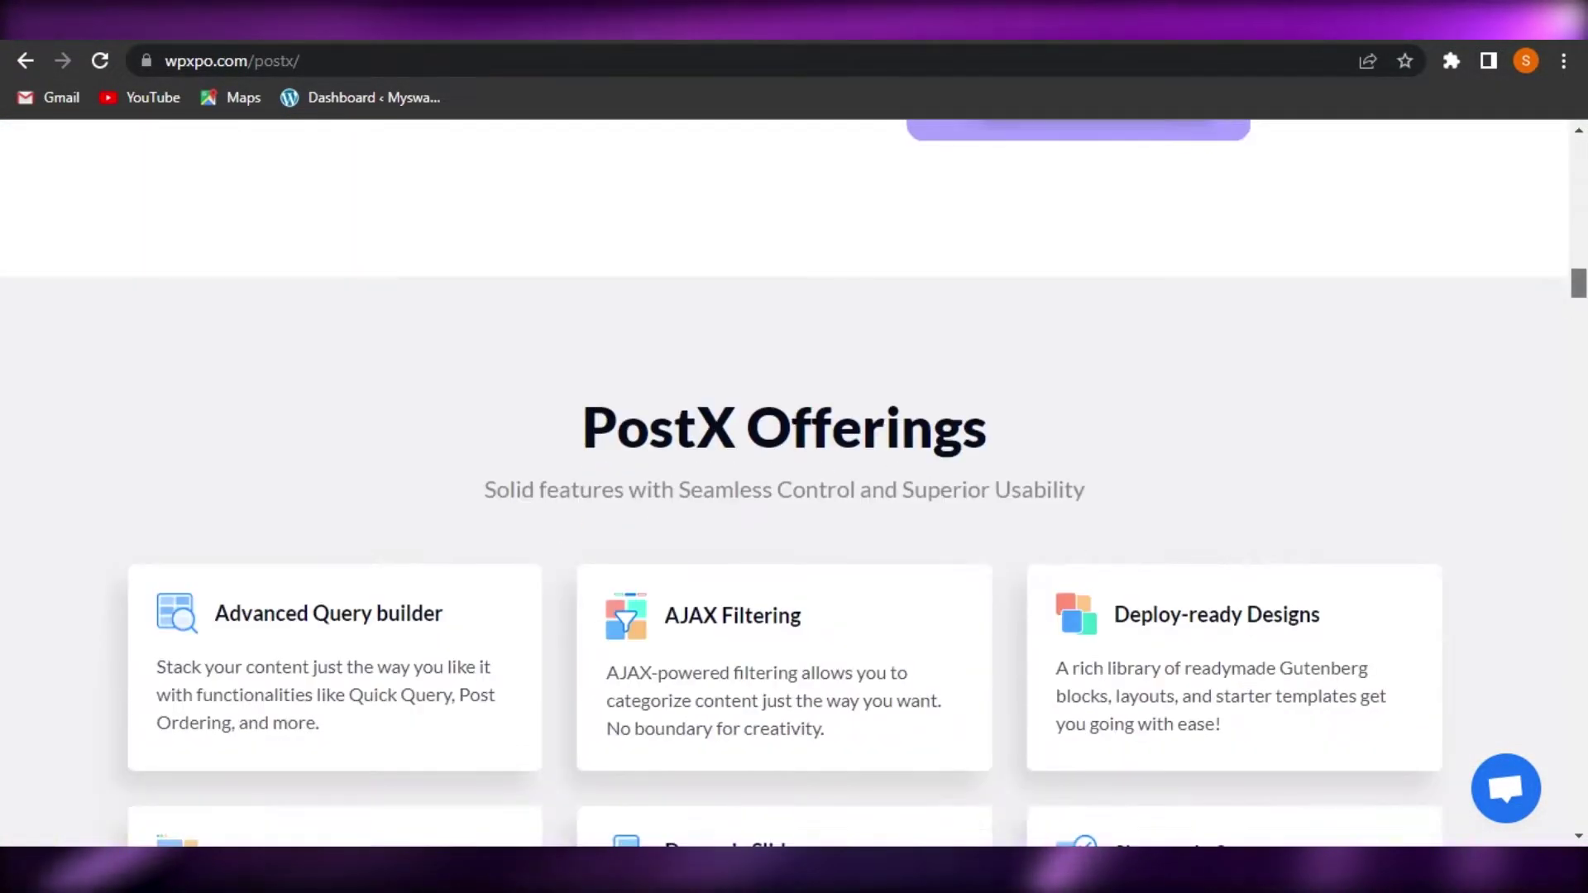
scroll(784, 482, up, 7)
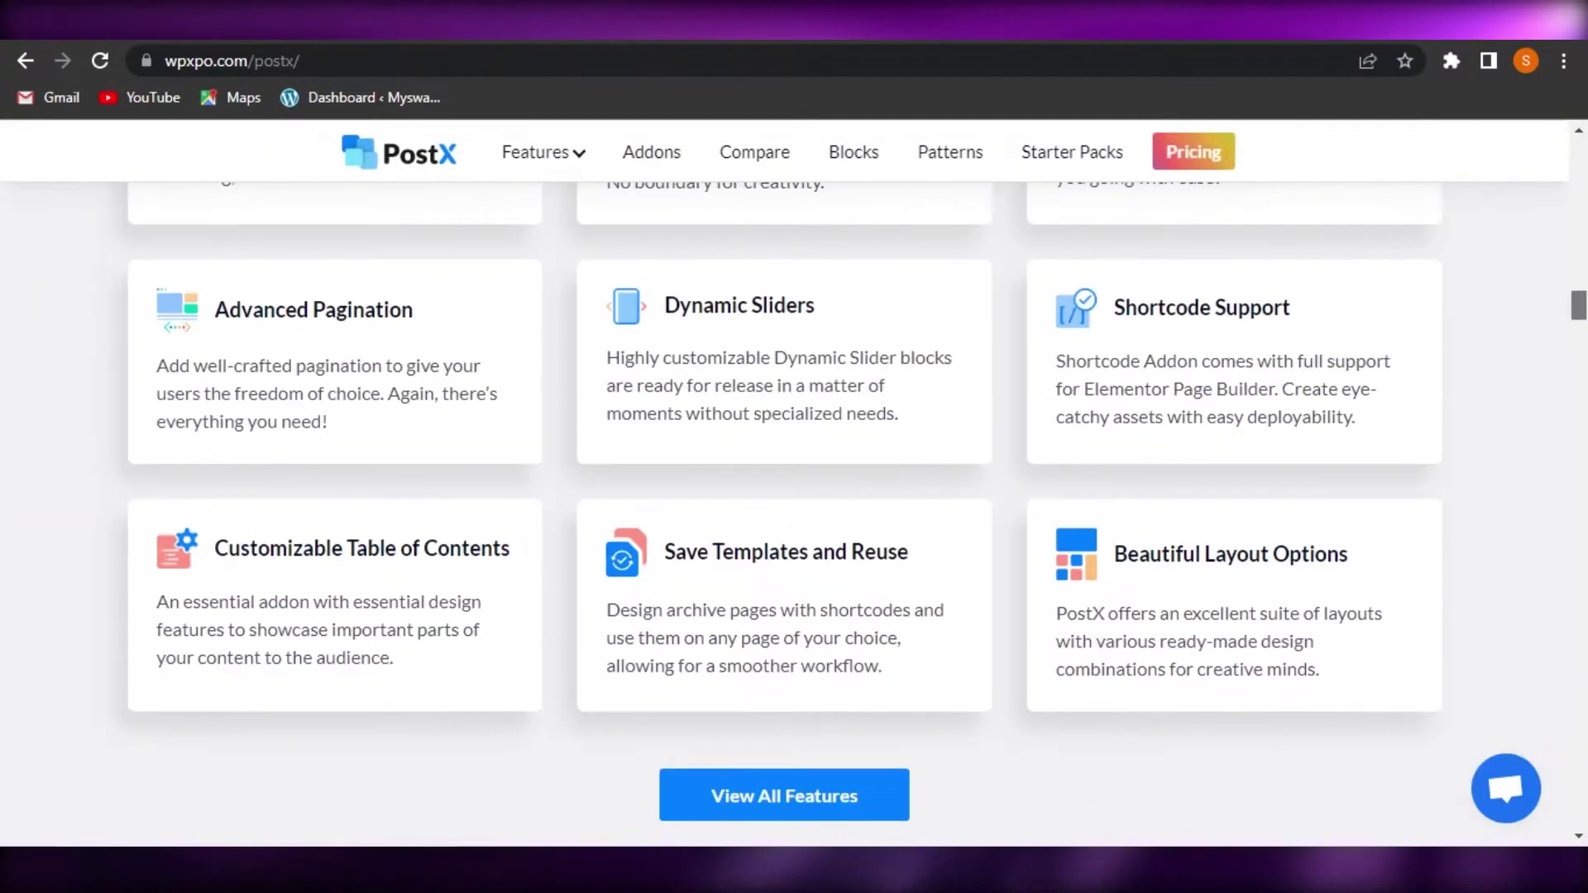
scroll(784, 483, down, 2)
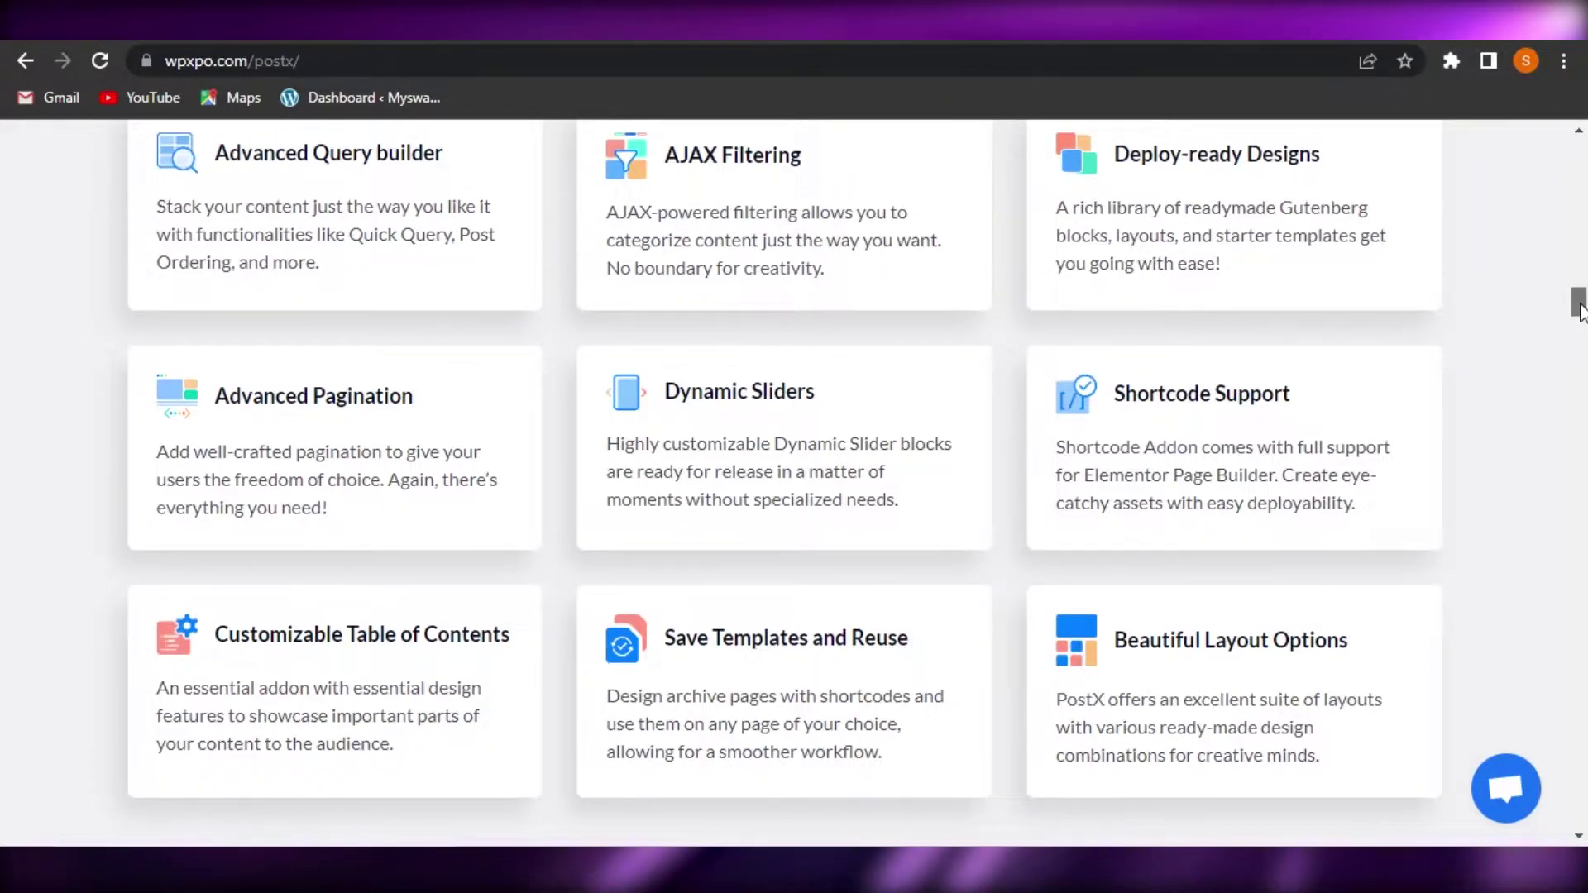
drag(1580, 310, 1580, 373)
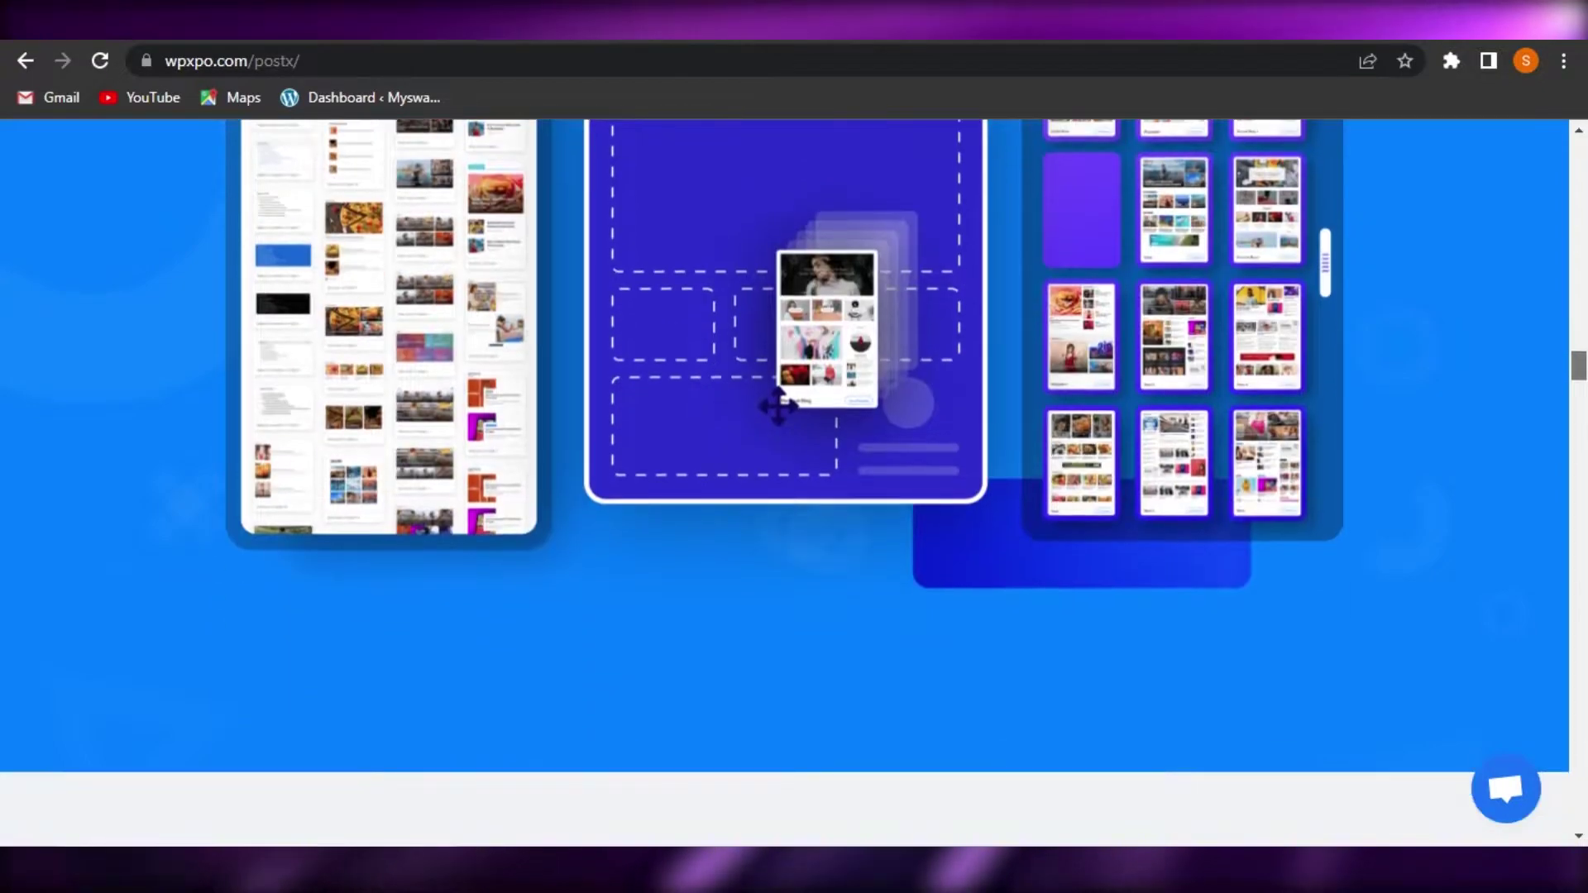
scroll(1390, 359, up, 3)
scroll(1389, 358, down, 1)
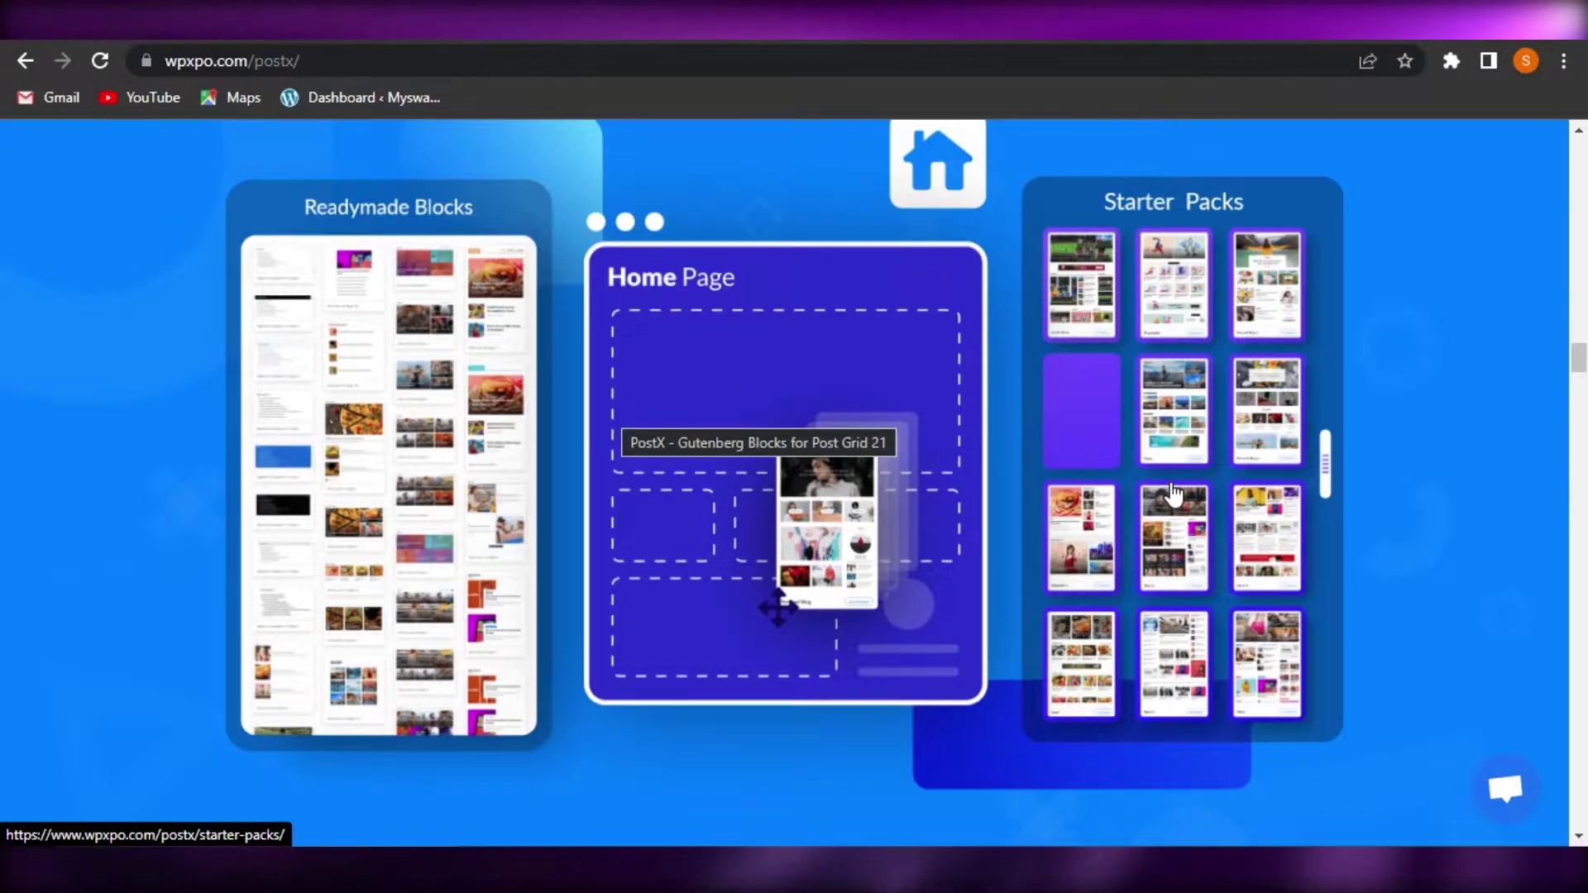
scroll(794, 479, down, 10)
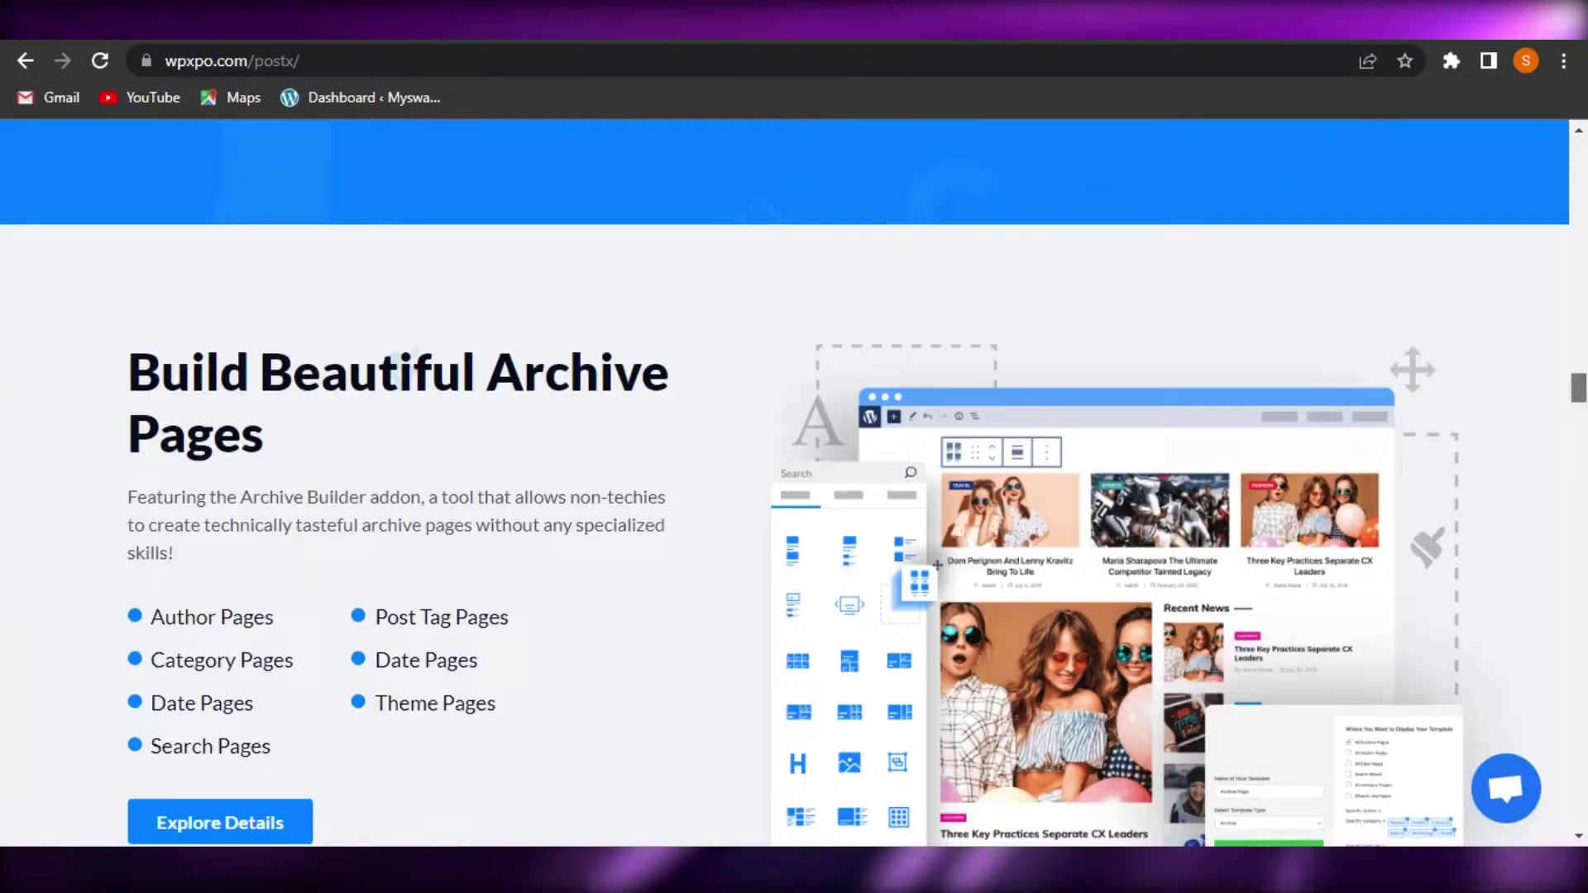
scroll(794, 480, up, 5)
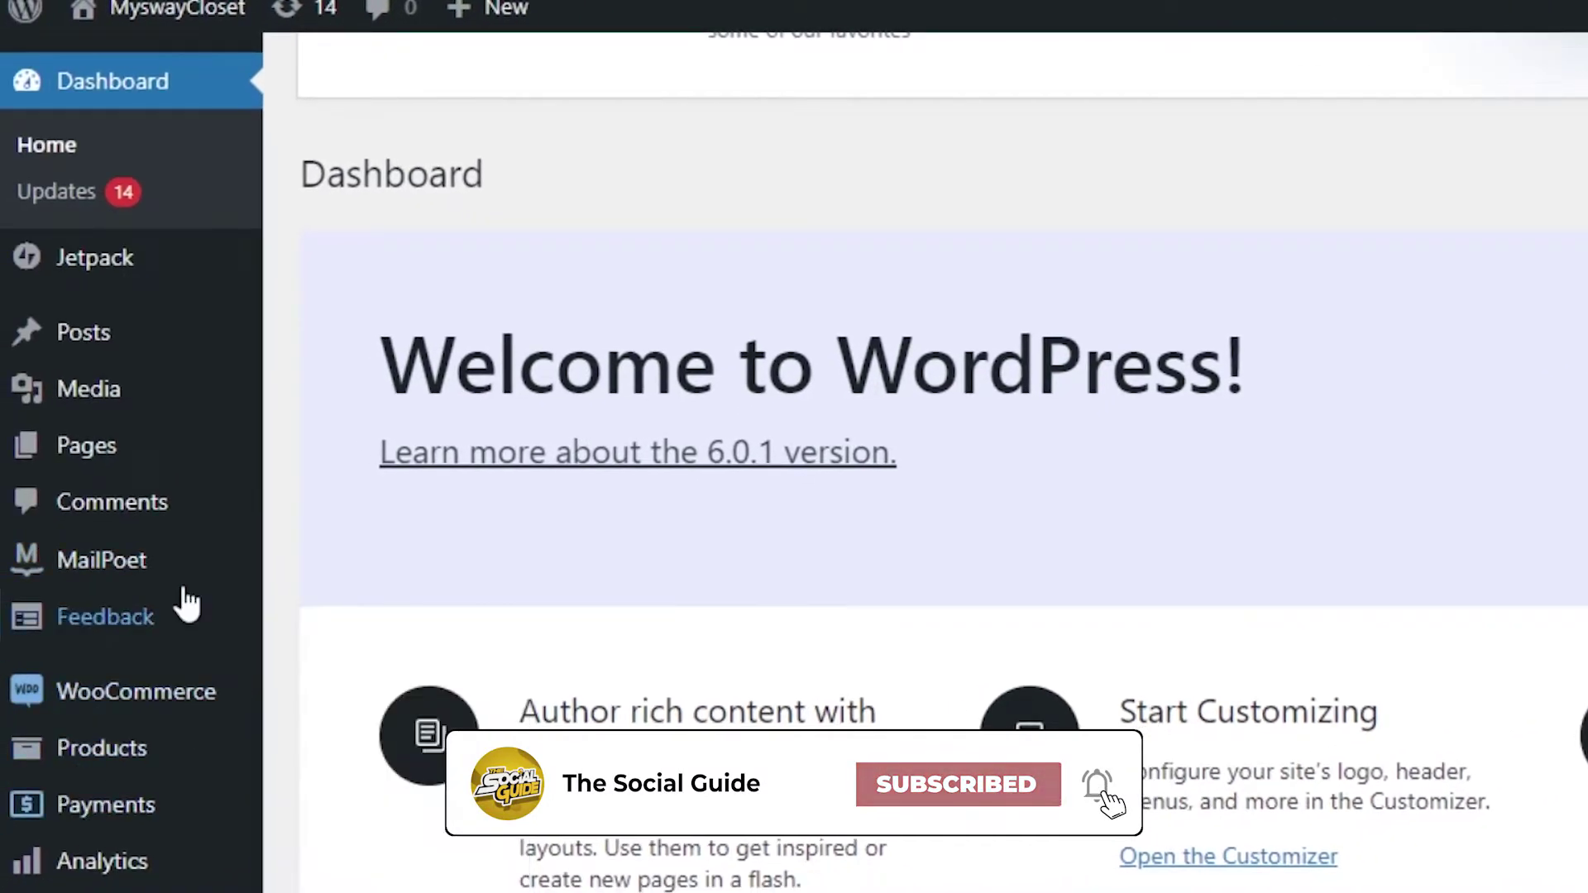
Install the PostX – Gutenberg Post Grid Blocks plugin from Plugins > Add New and activate it
scroll(152, 744, down, 3)
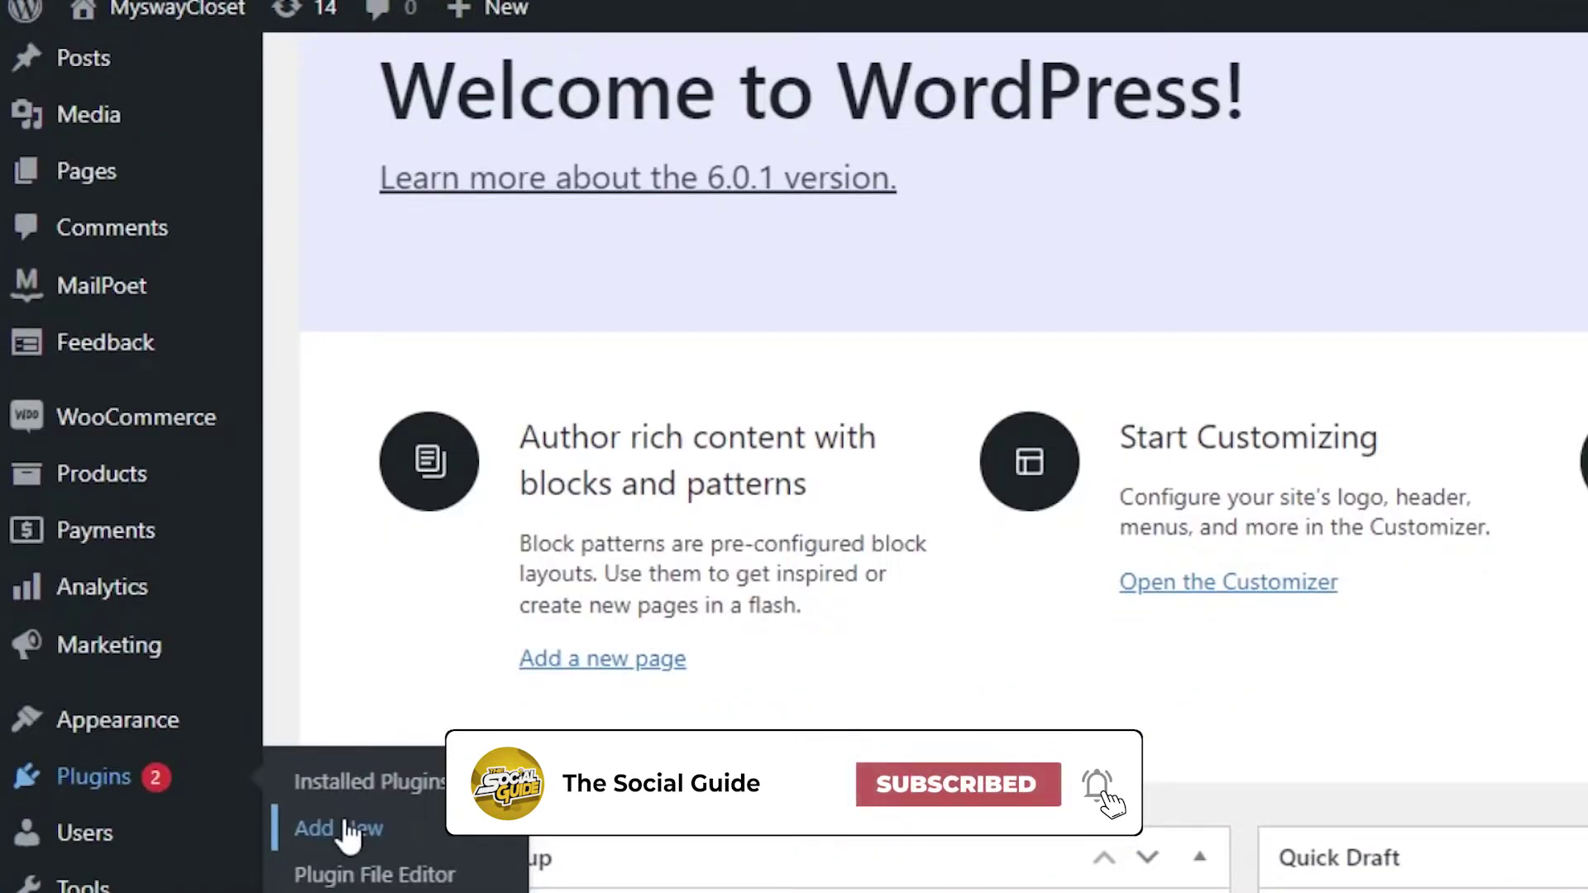
click(348, 827)
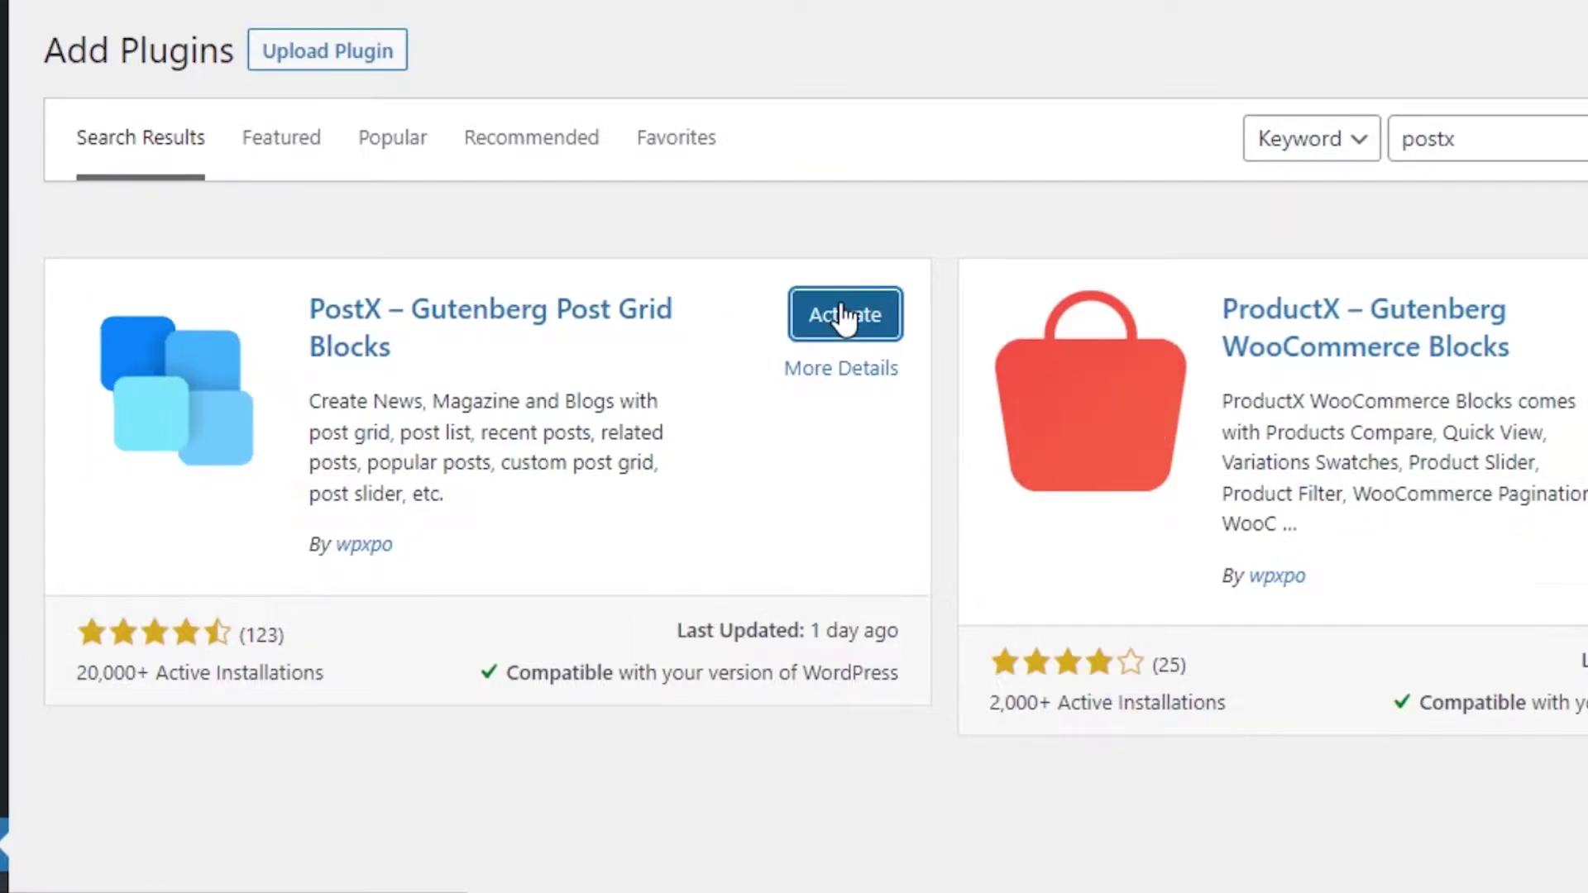
click(843, 315)
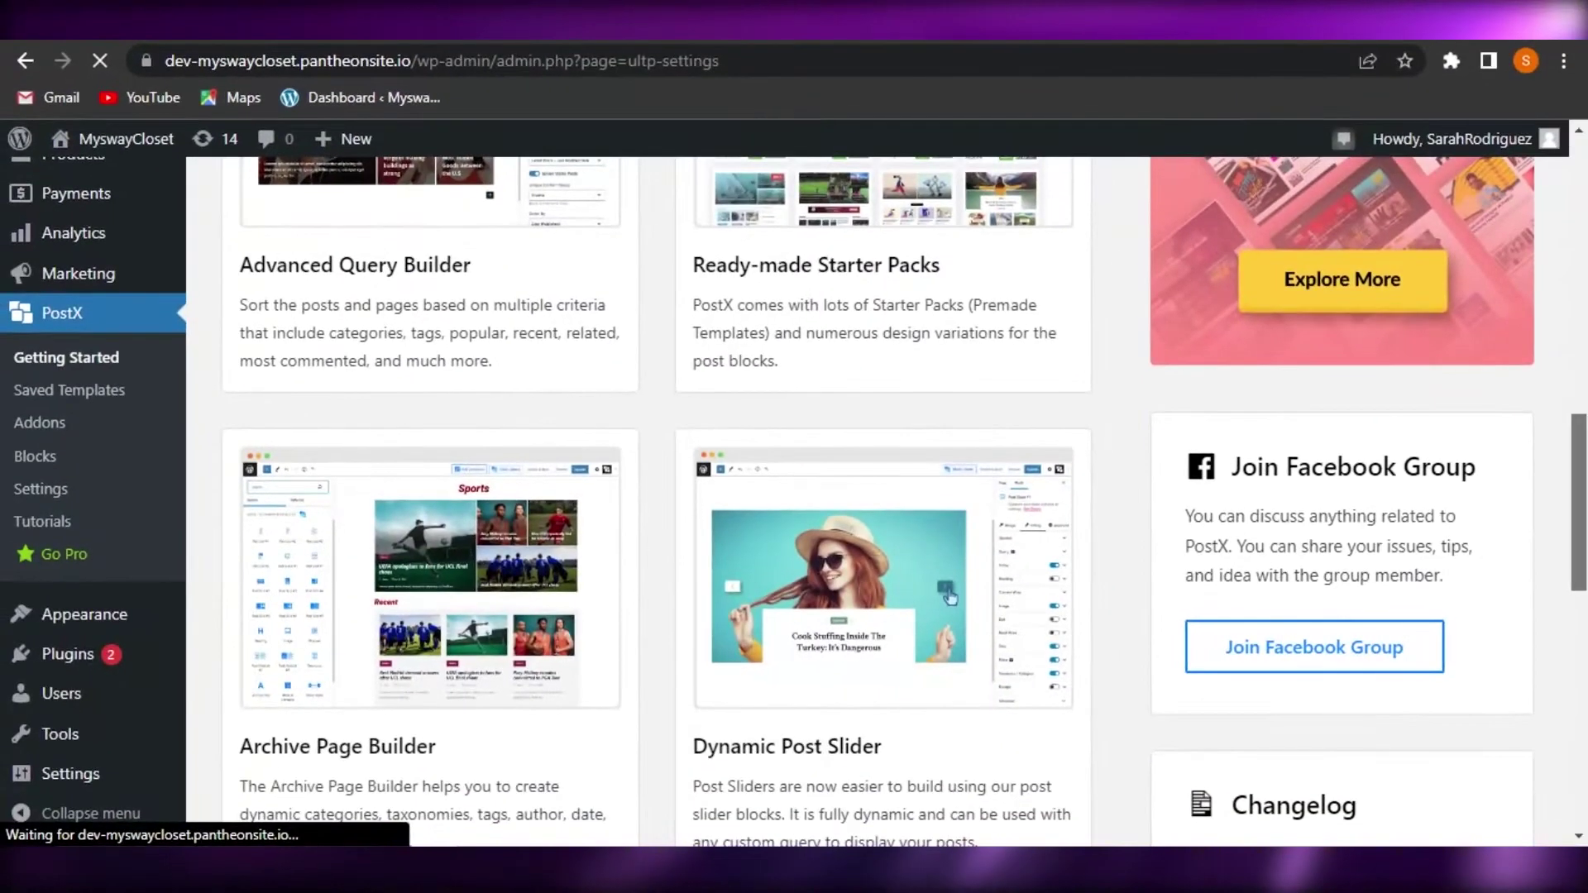
scroll(315, 414, down, 3)
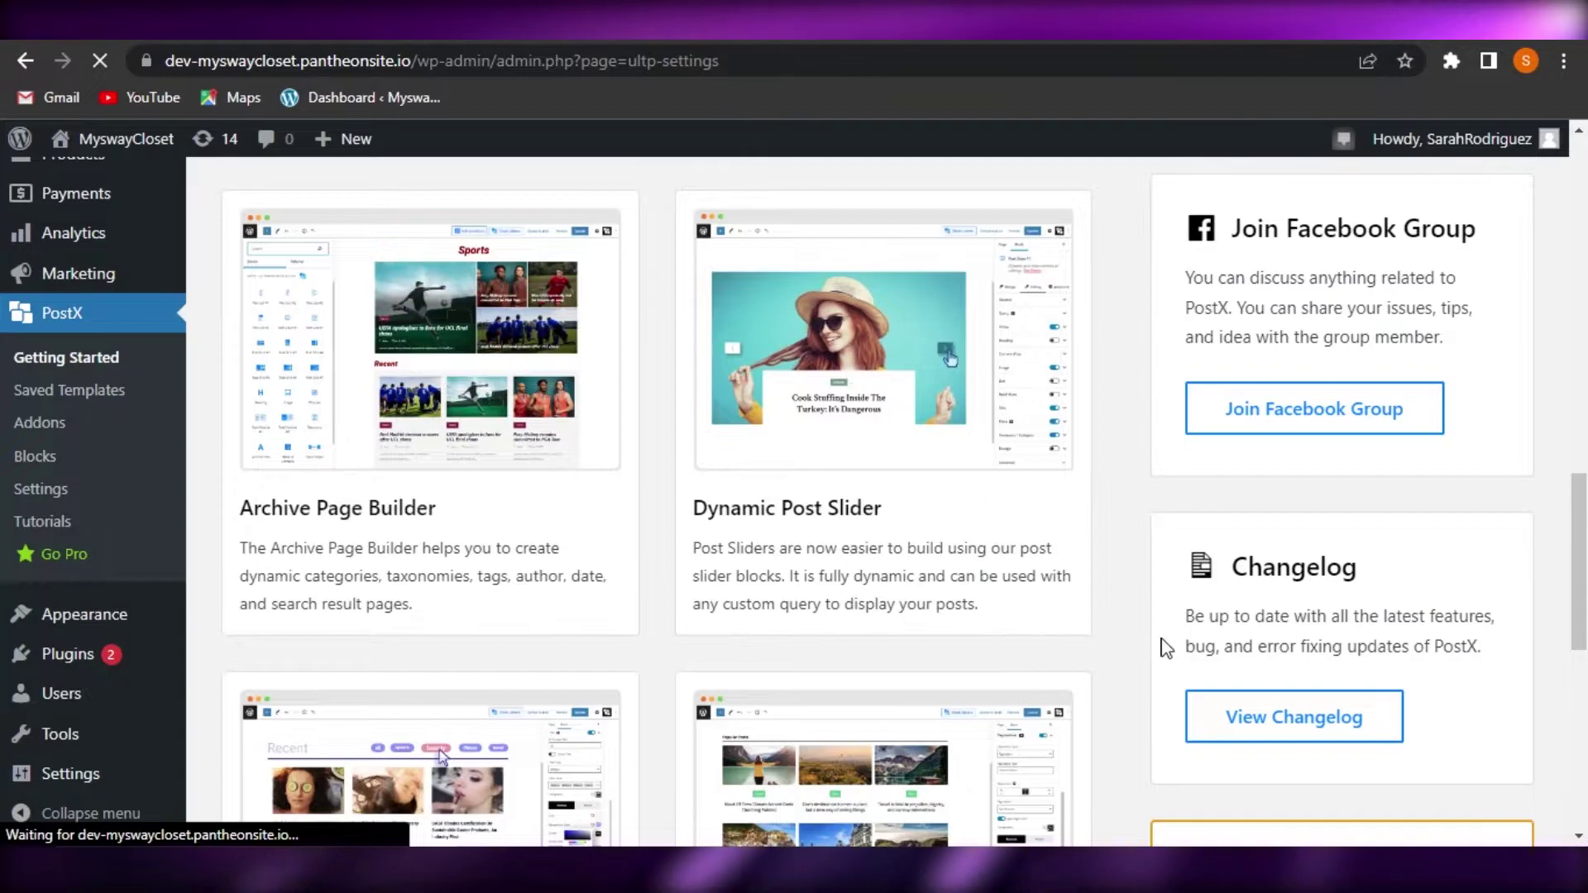
scroll(765, 427, down, 8)
scroll(765, 428, up, 2)
scroll(765, 447, up, 10)
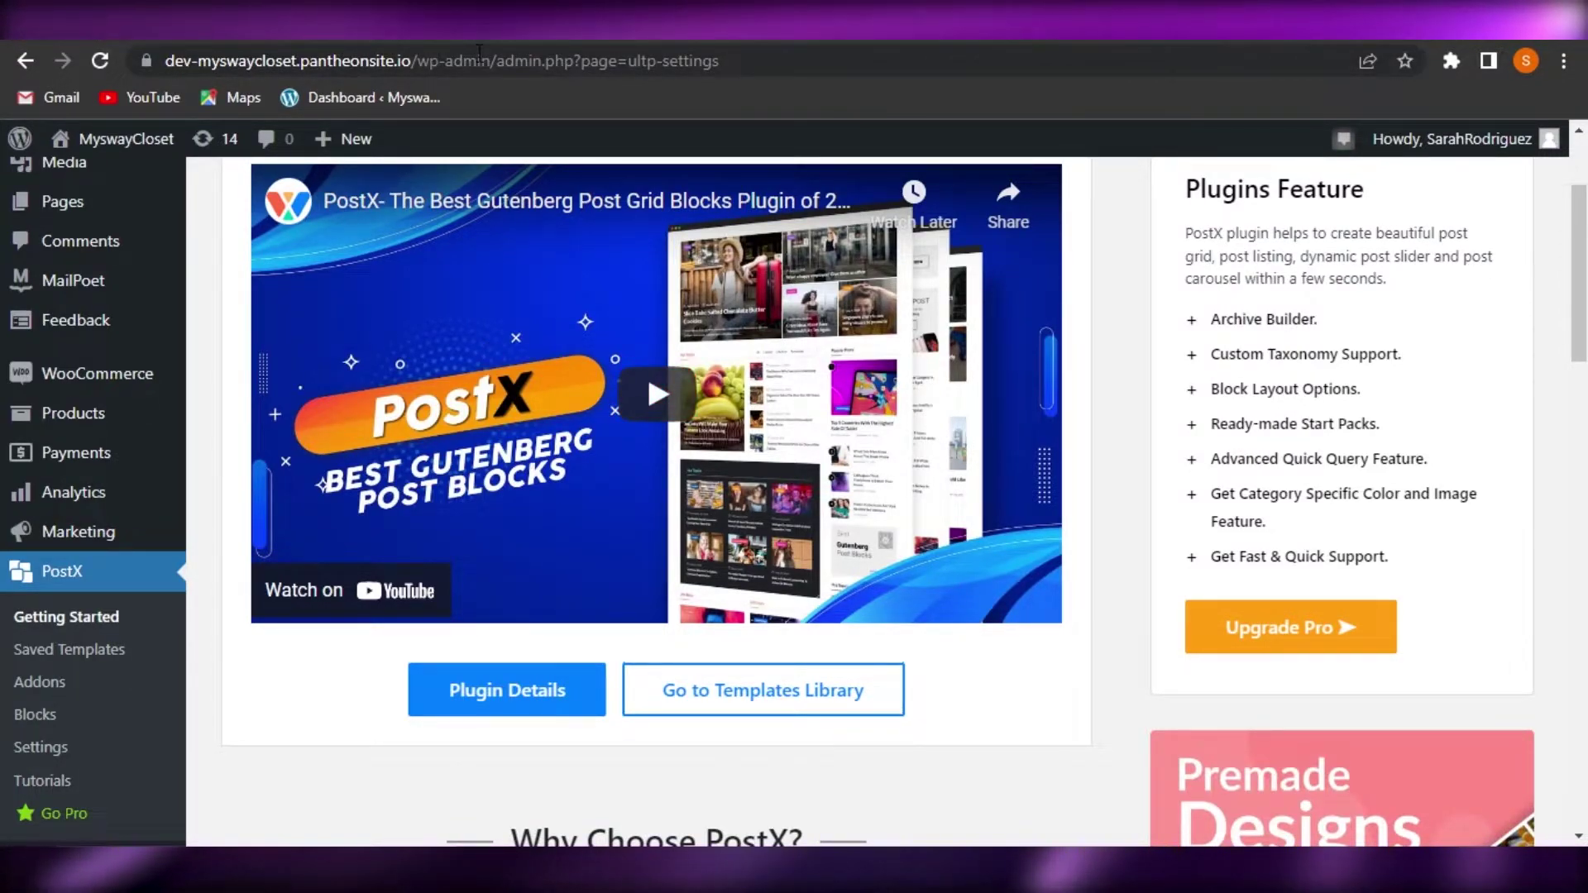
scroll(654, 496, down, 6)
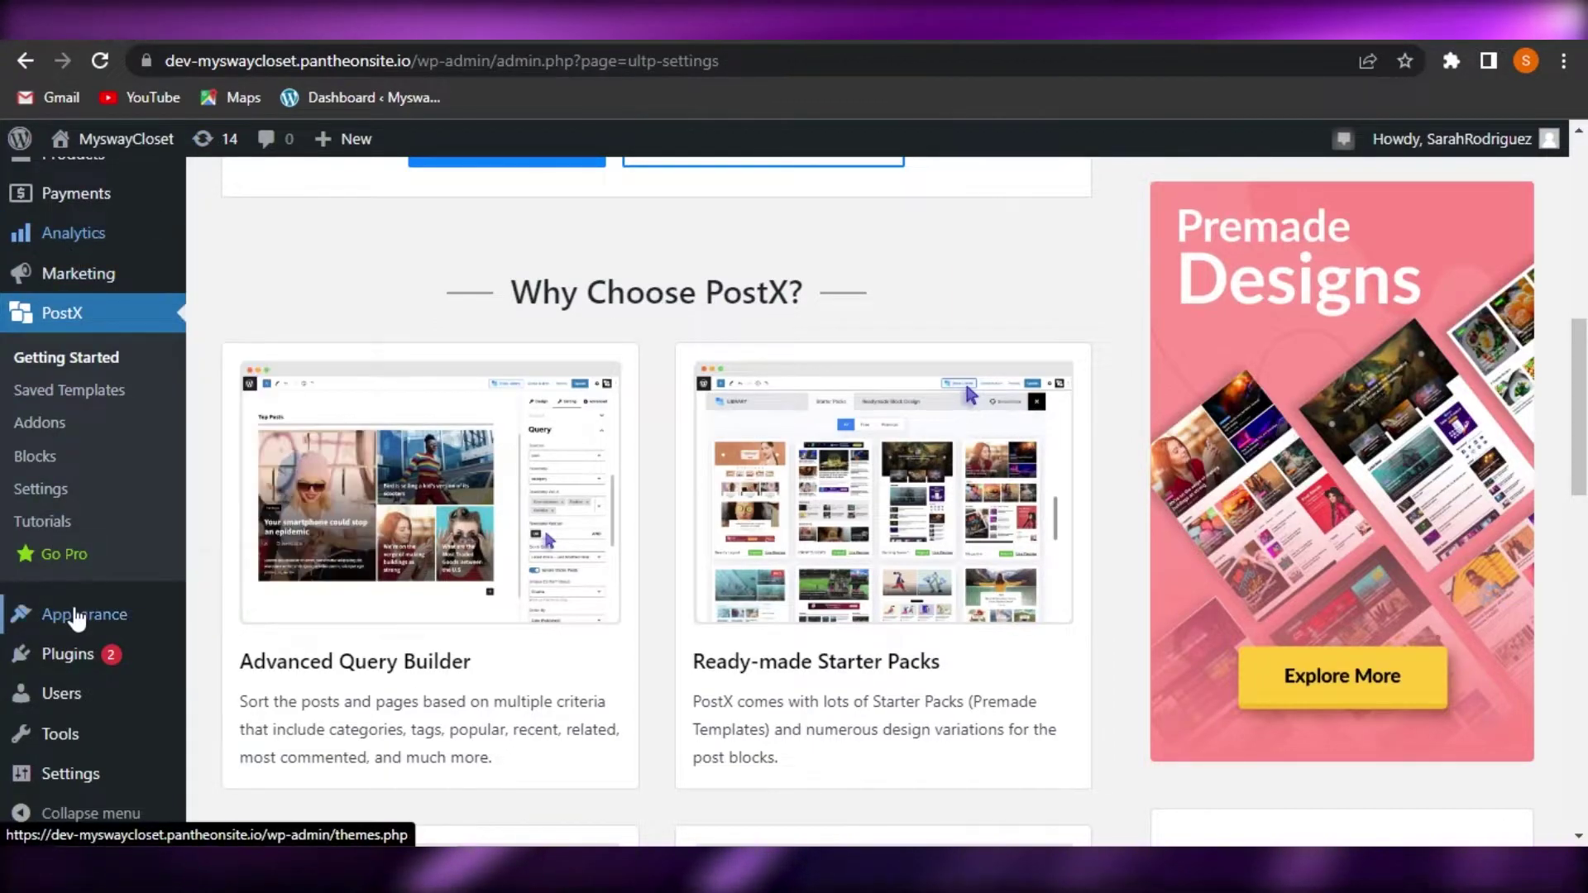
mouse_move(77, 616)
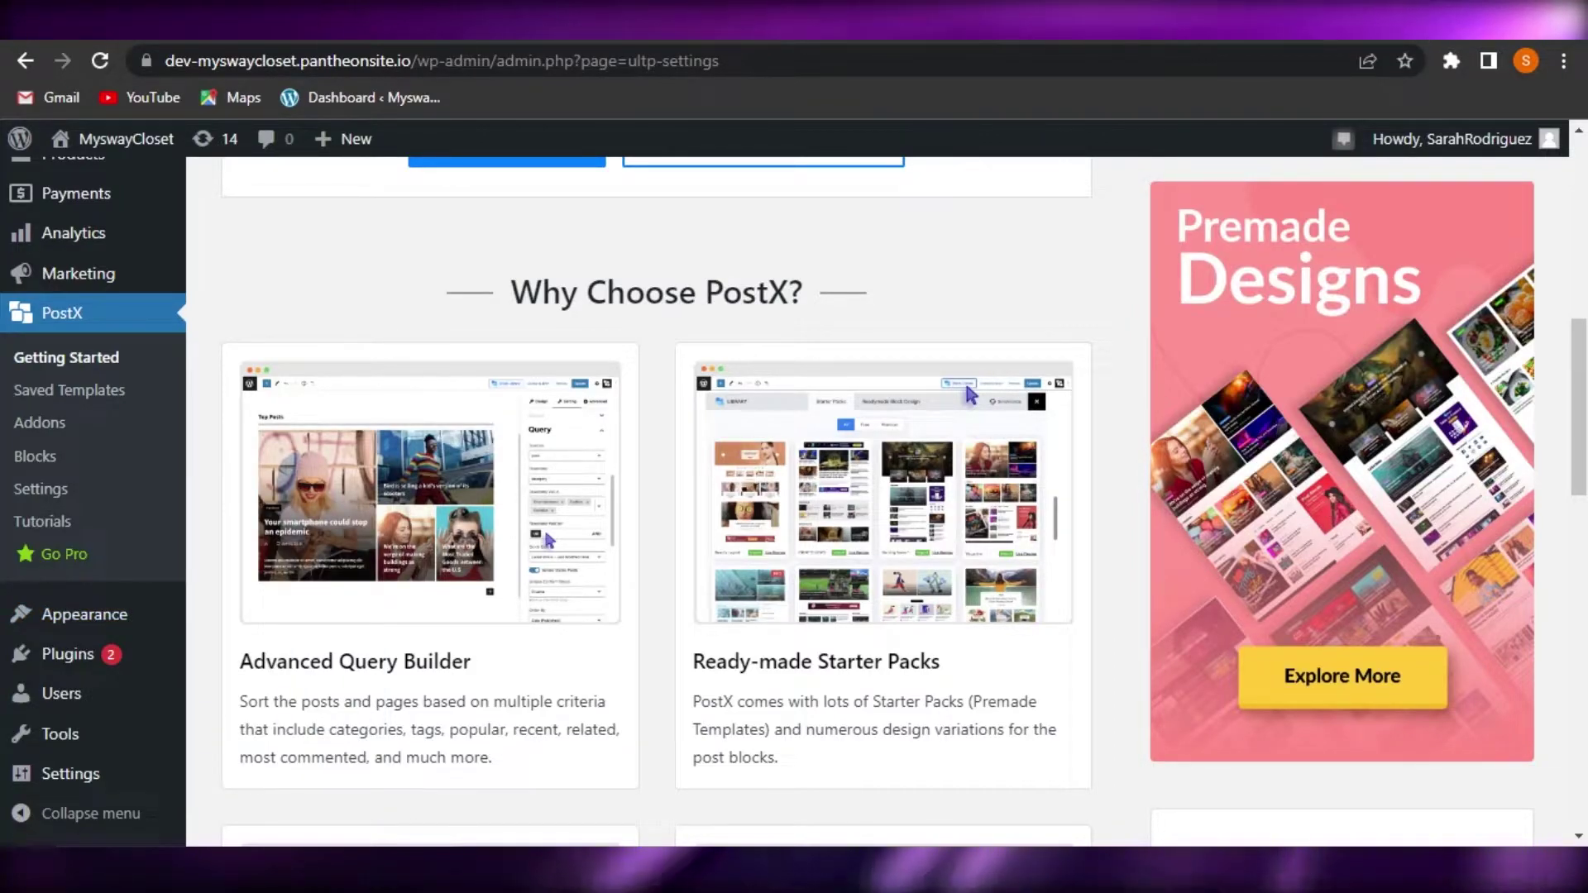
scroll(654, 496, up, 8)
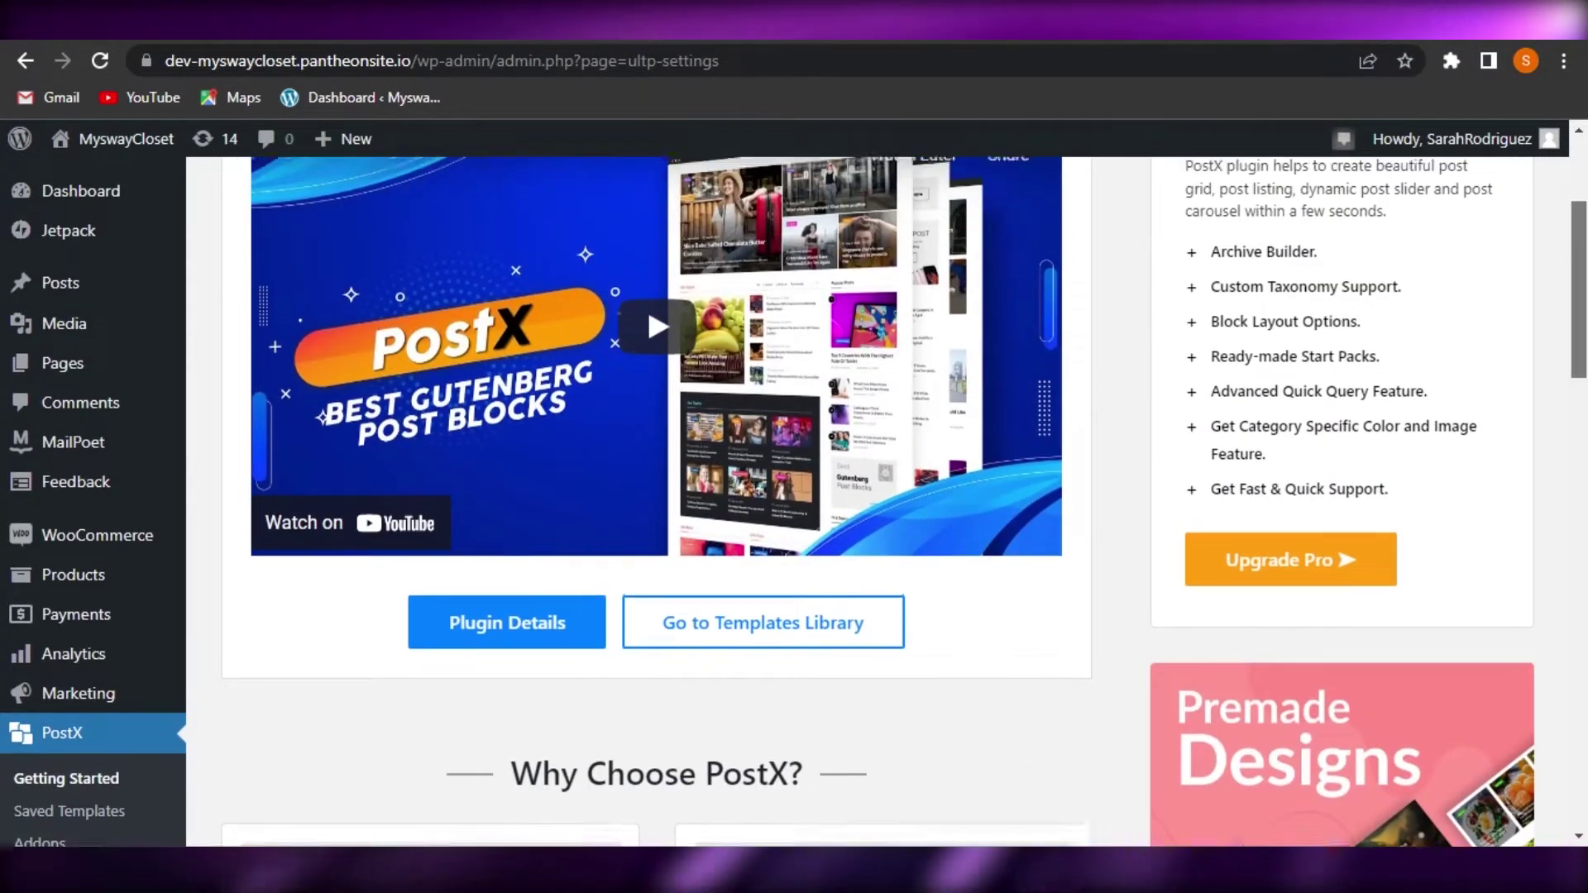
scroll(1084, 351, down, 2)
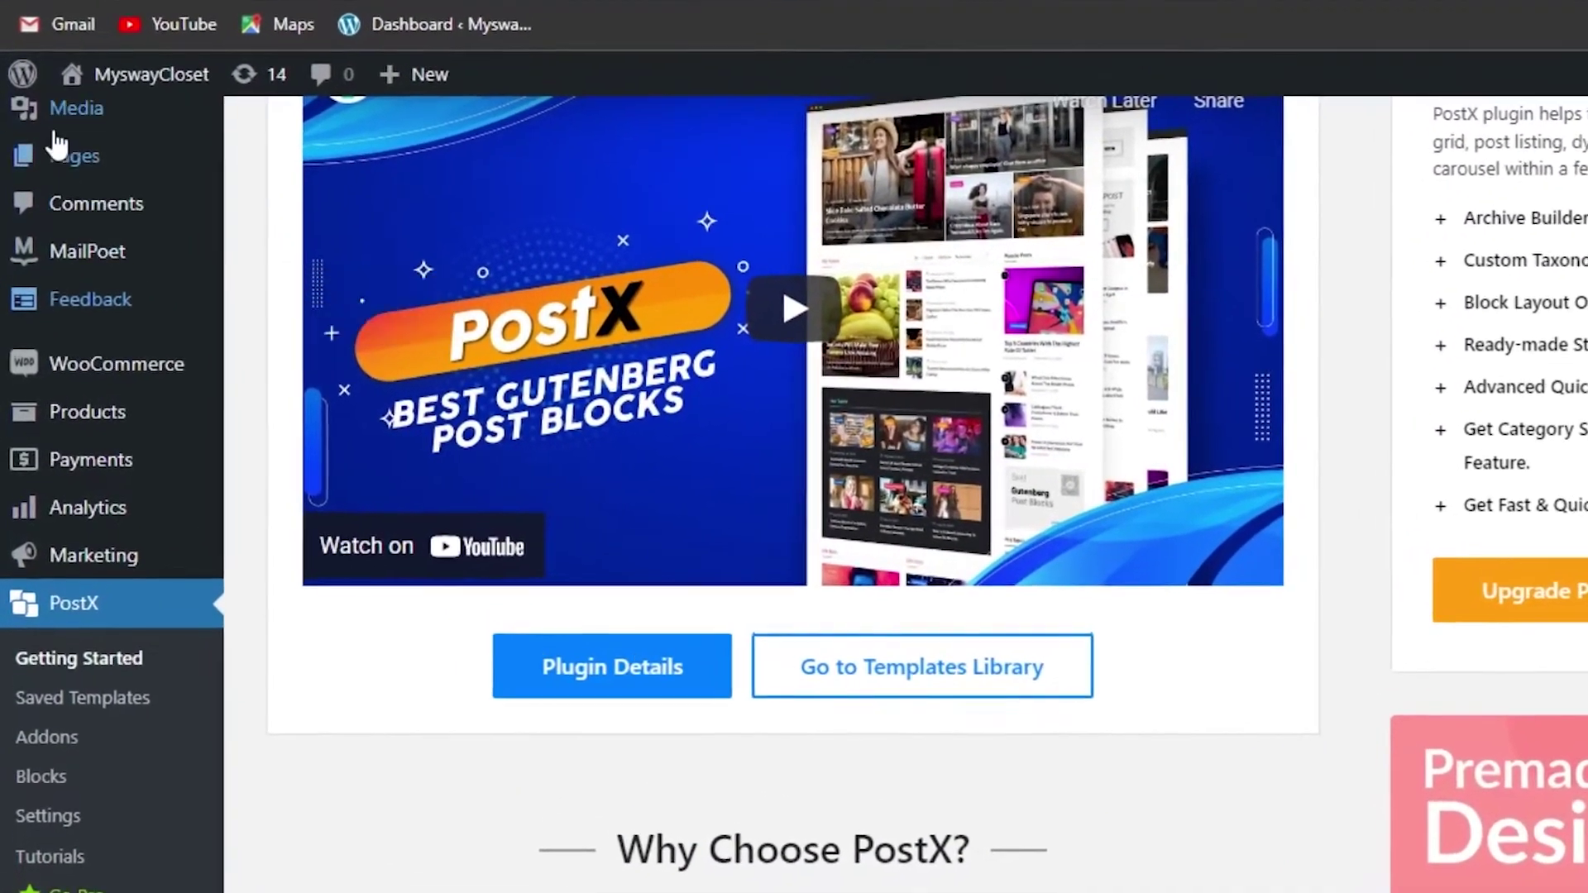
mouse_move(57, 177)
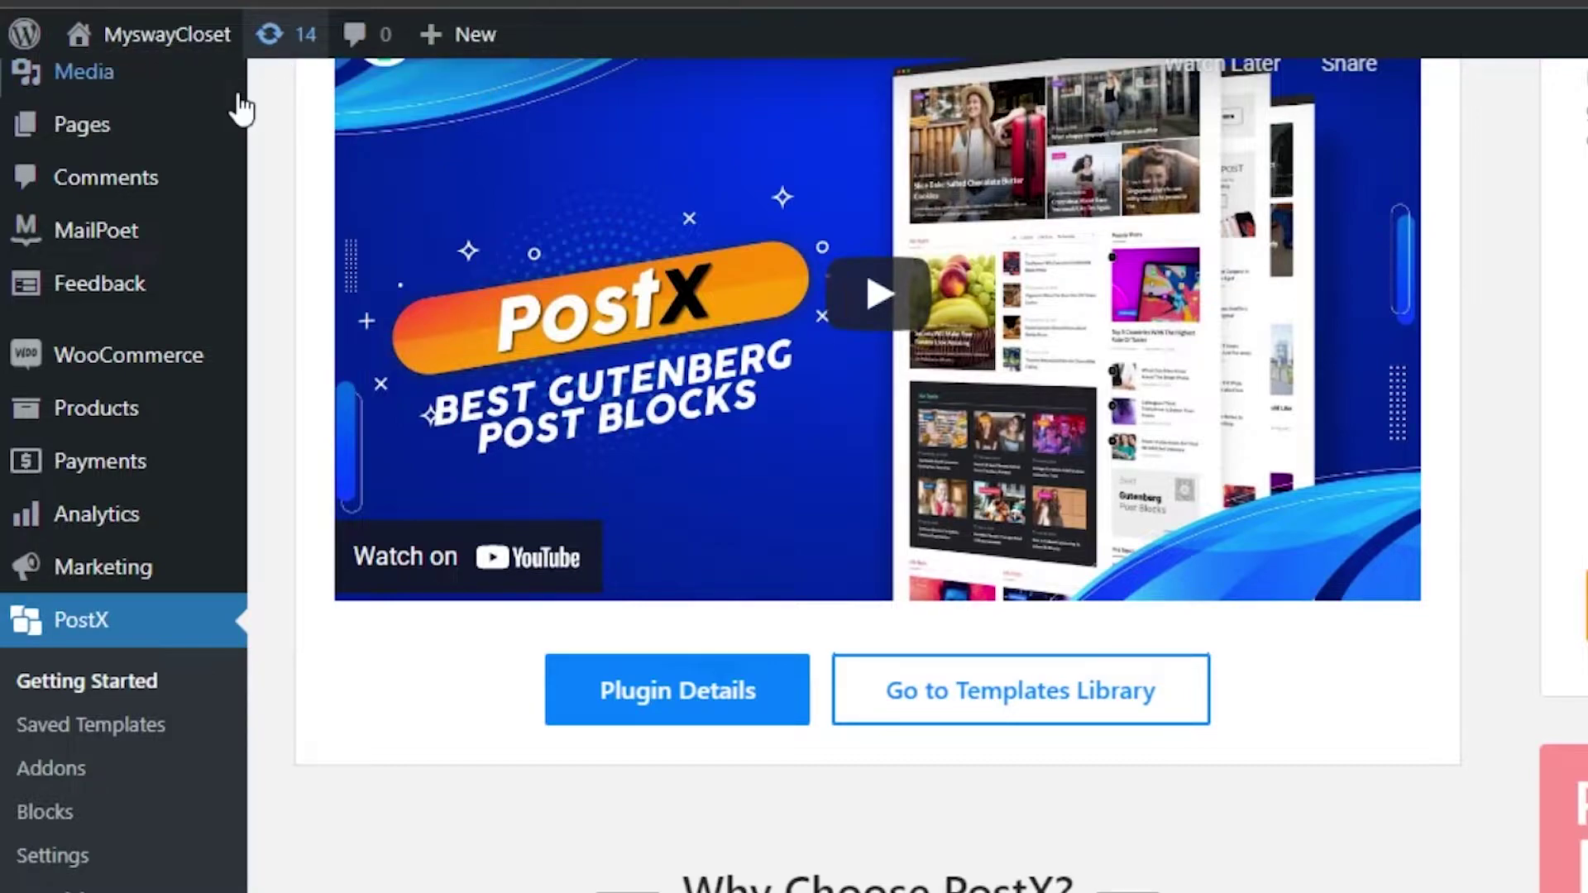
scroll(734, 146, up, 2)
mouse_move(66, 188)
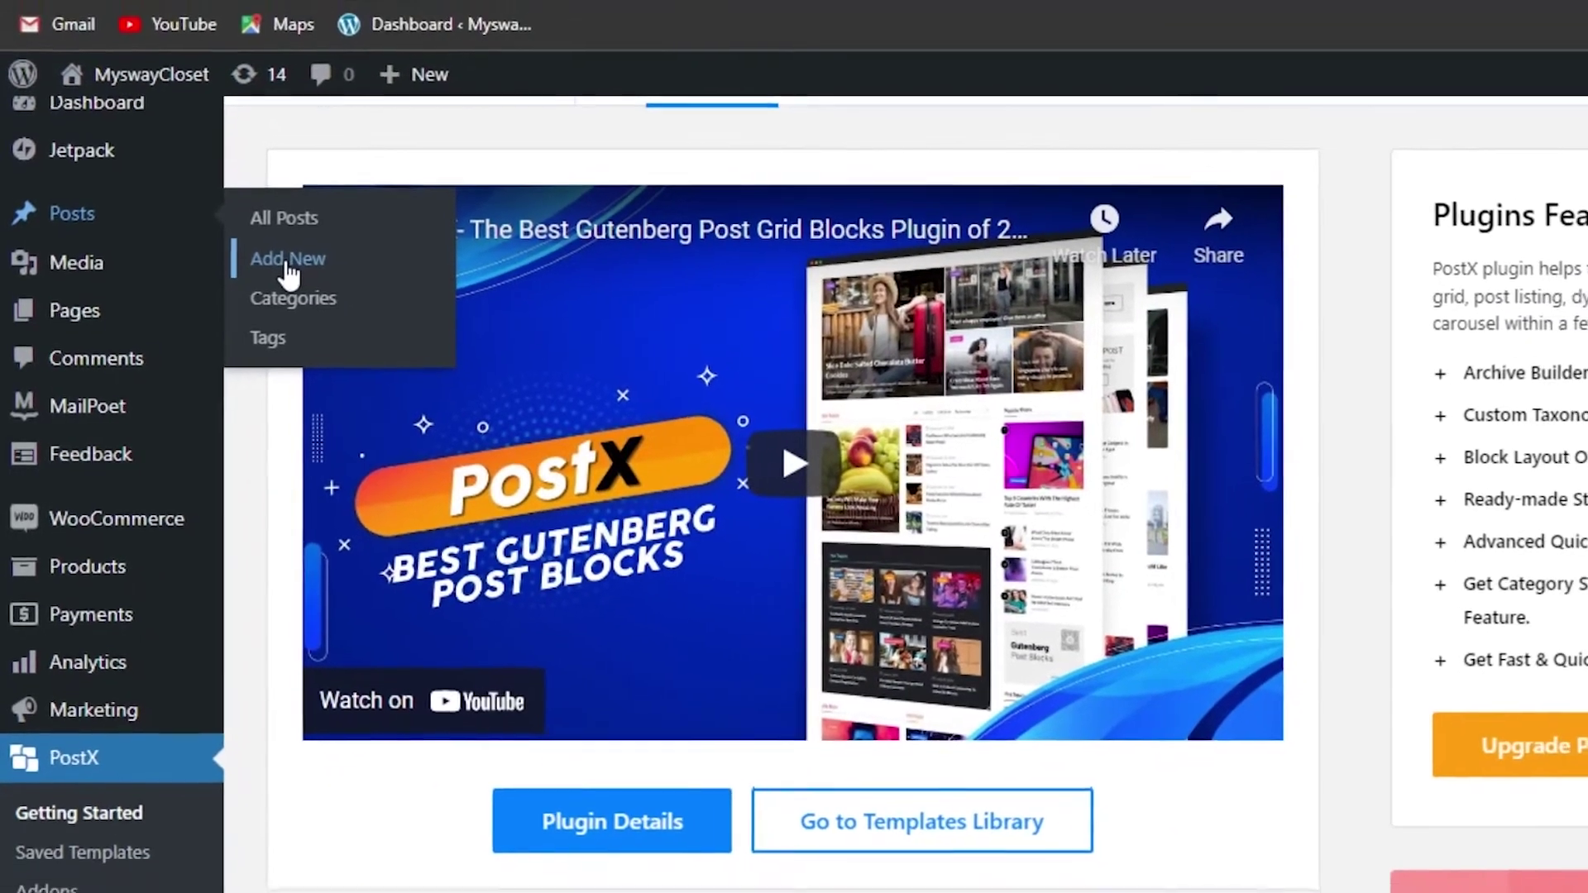
click(319, 249)
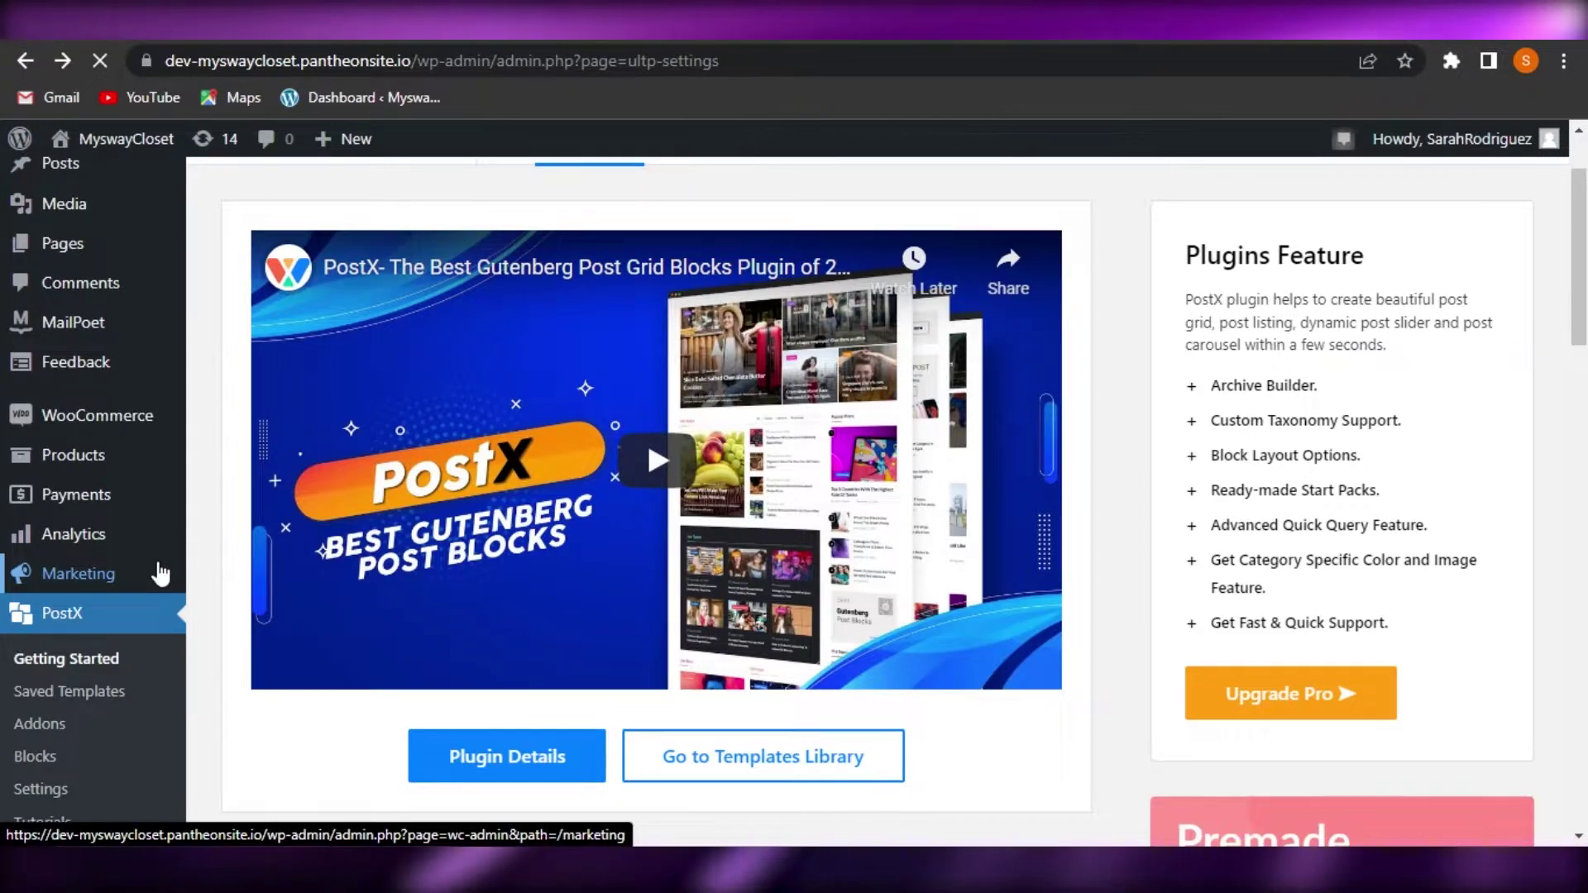
Open the PostX starter packs library and browse down to the News 4, News 3 and Magazine 3 packs
click(855, 757)
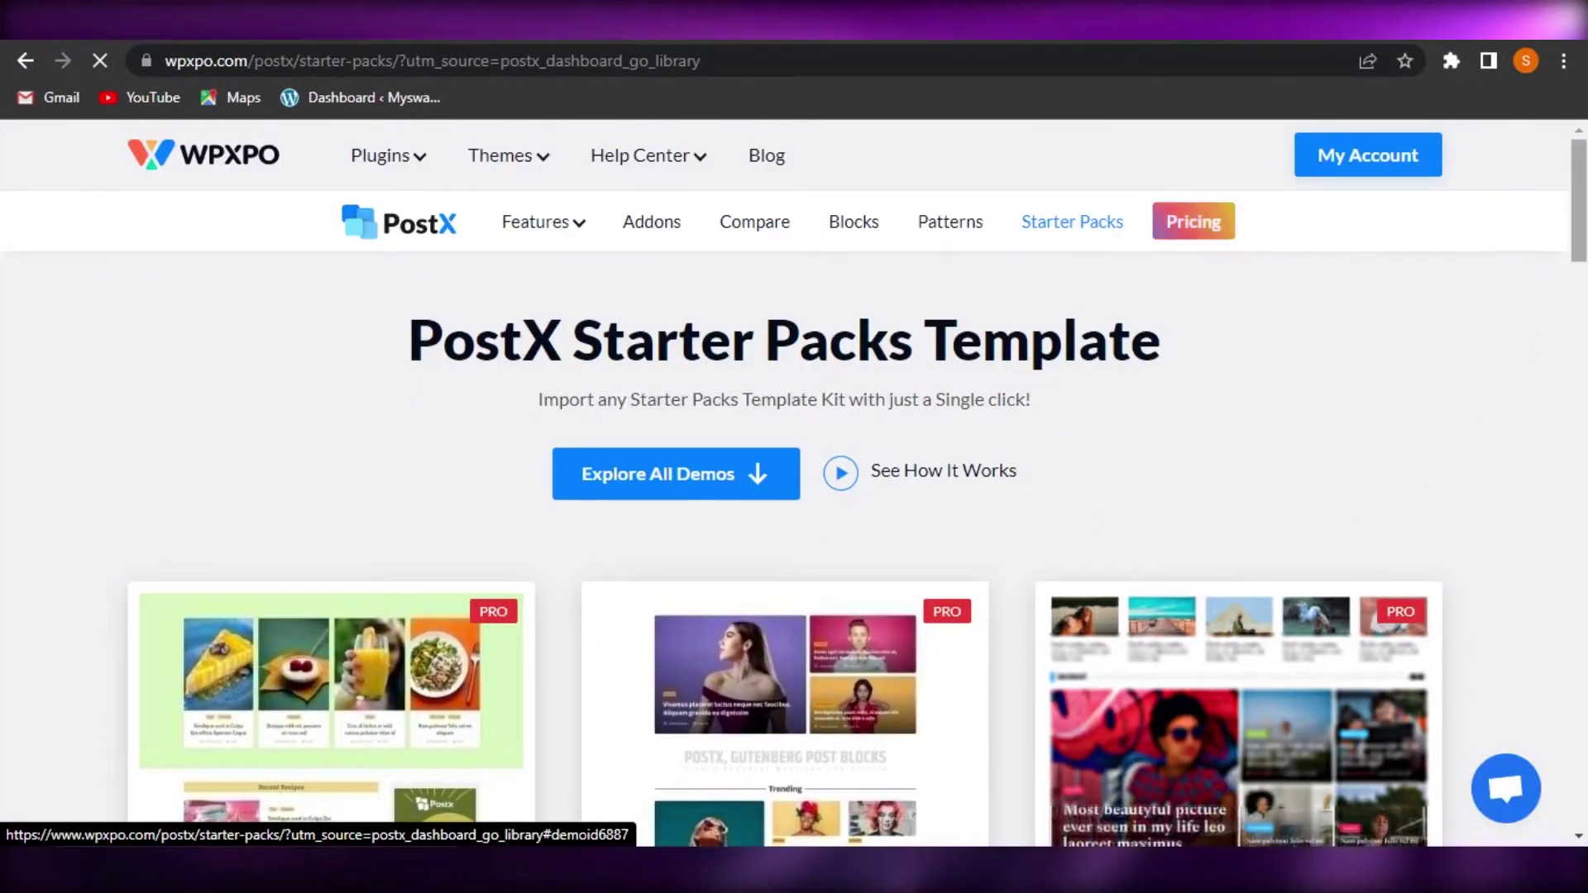
scroll(913, 217, down, 1)
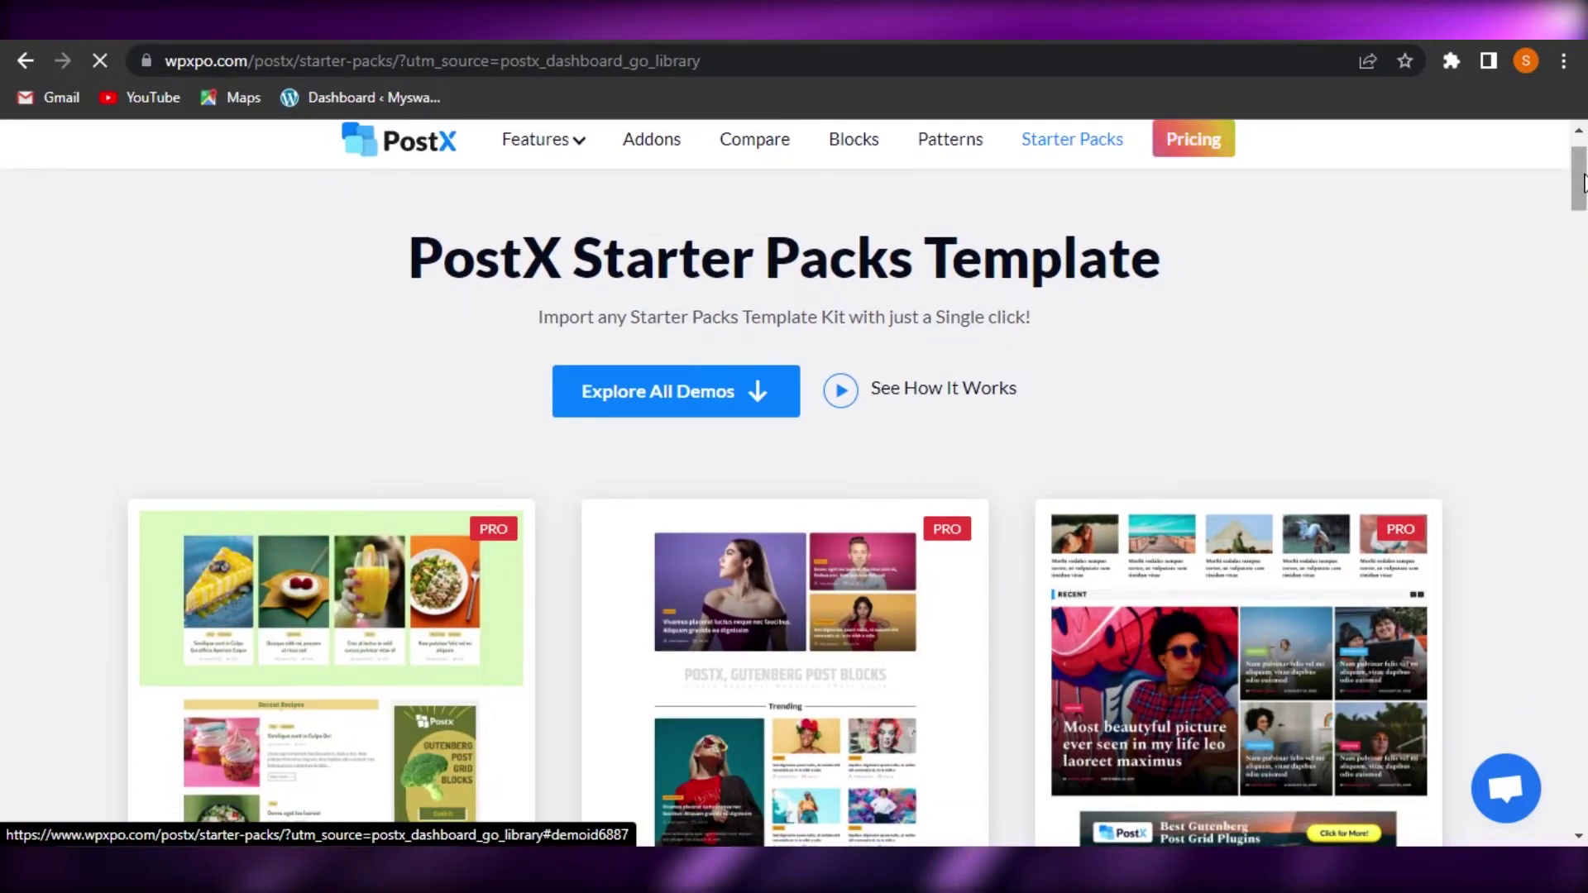
scroll(1581, 182, down, 5)
scroll(1581, 182, up, 2)
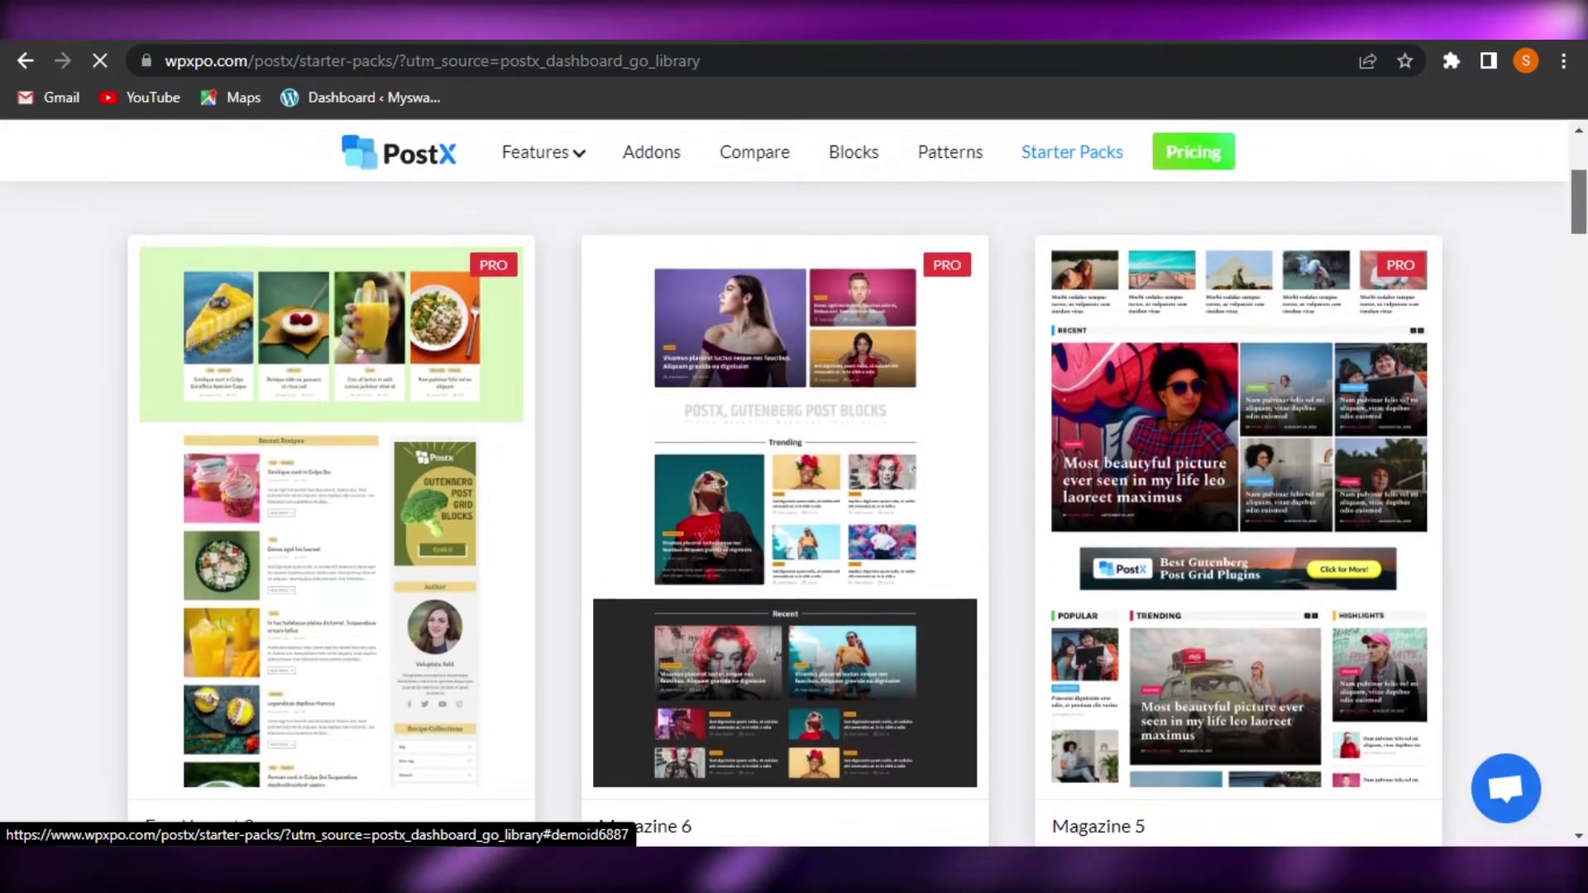
scroll(1330, 479, down, 8)
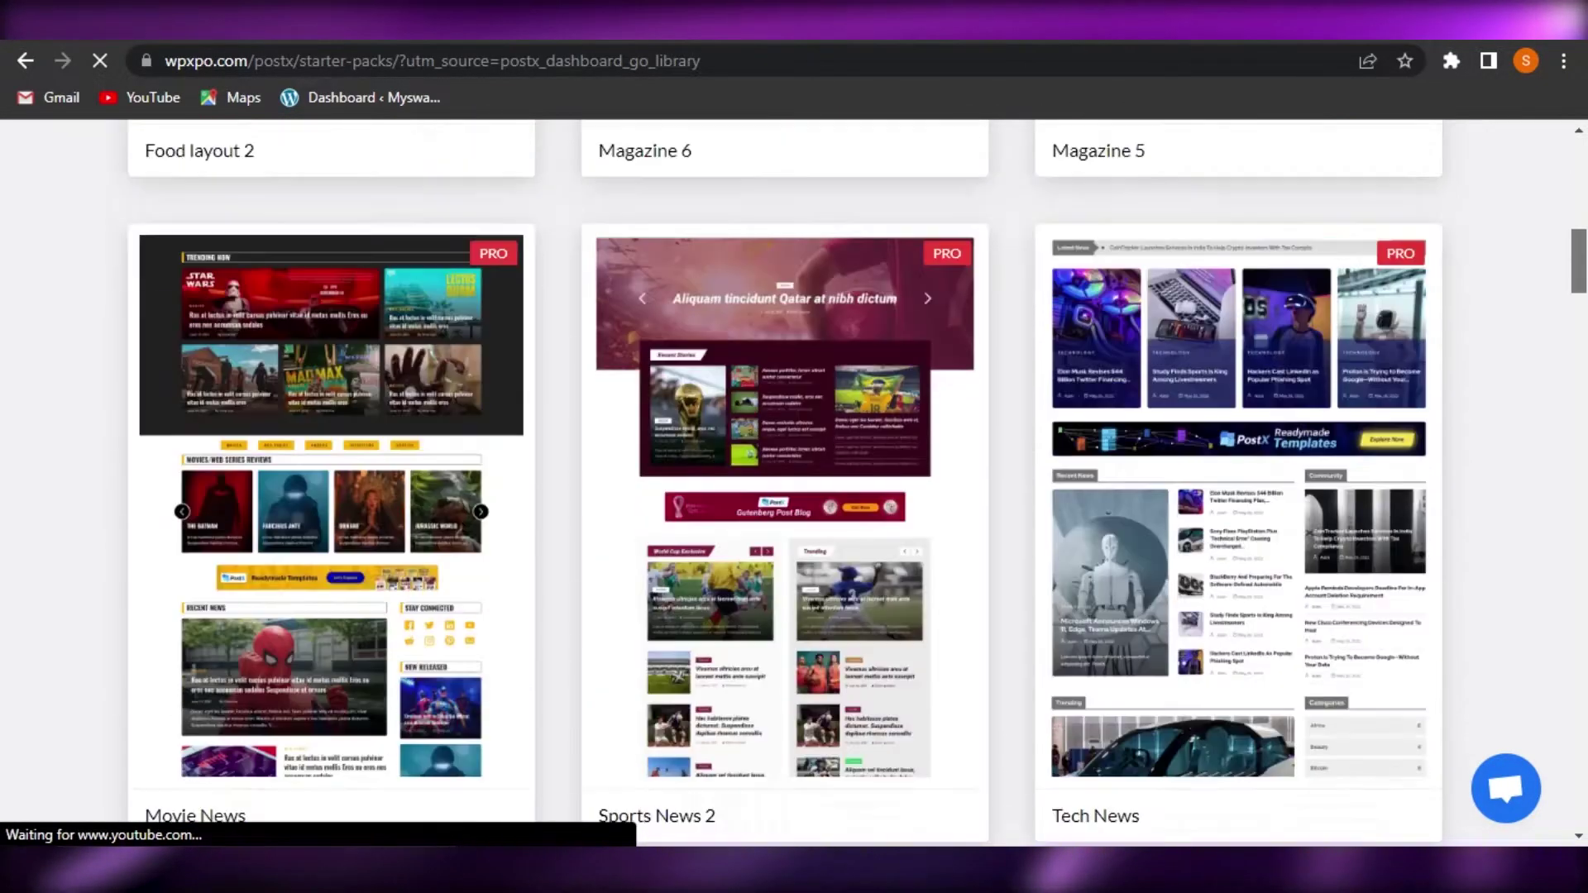
scroll(1441, 271, down, 2)
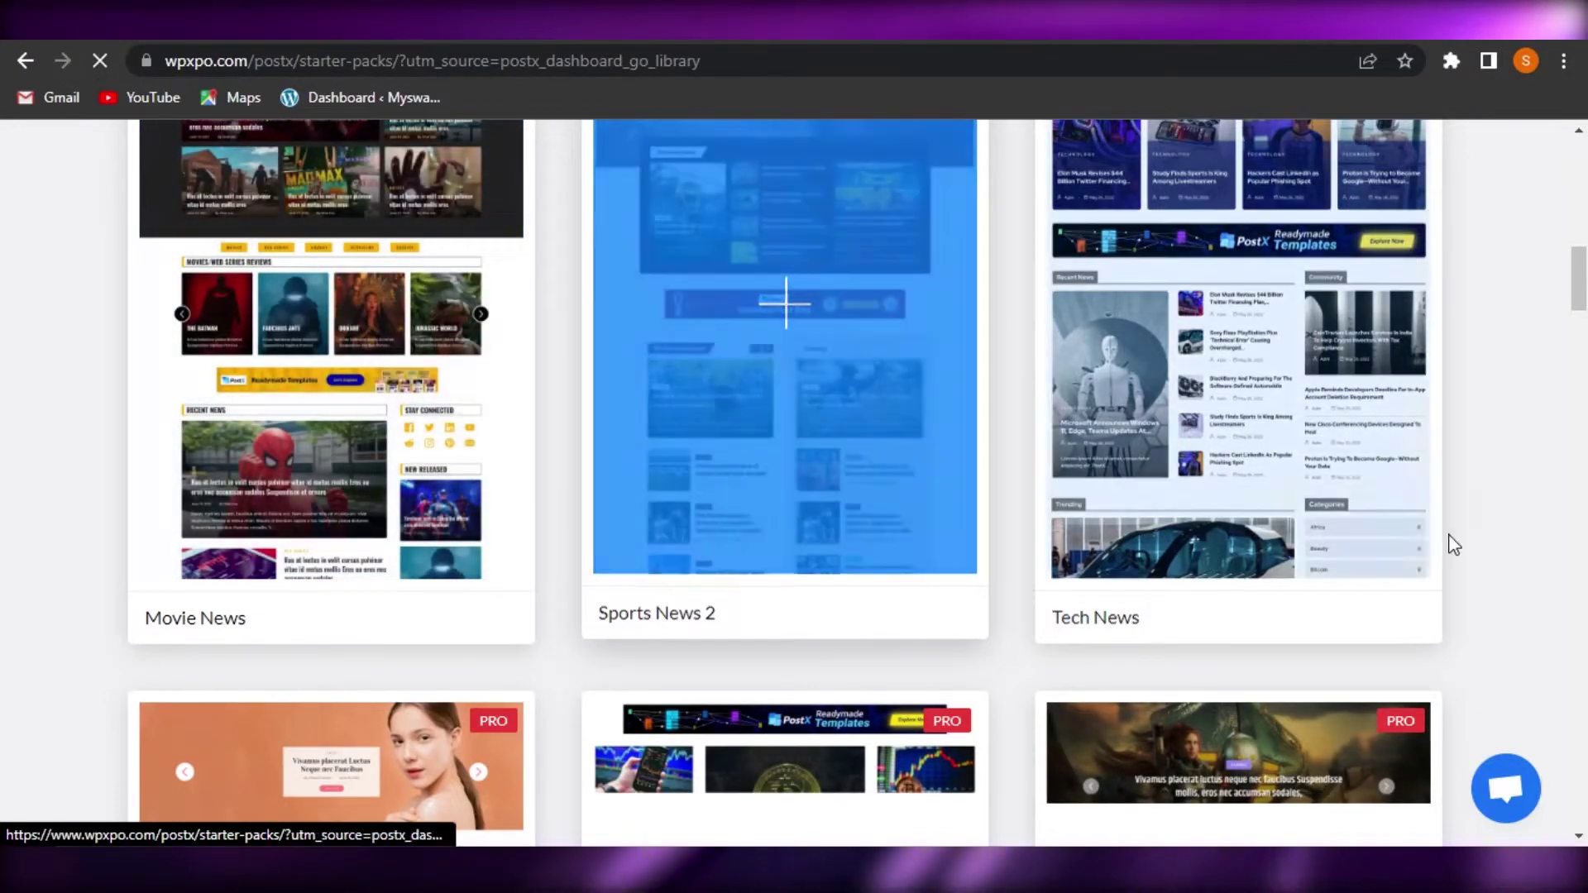
scroll(882, 823, down, 6)
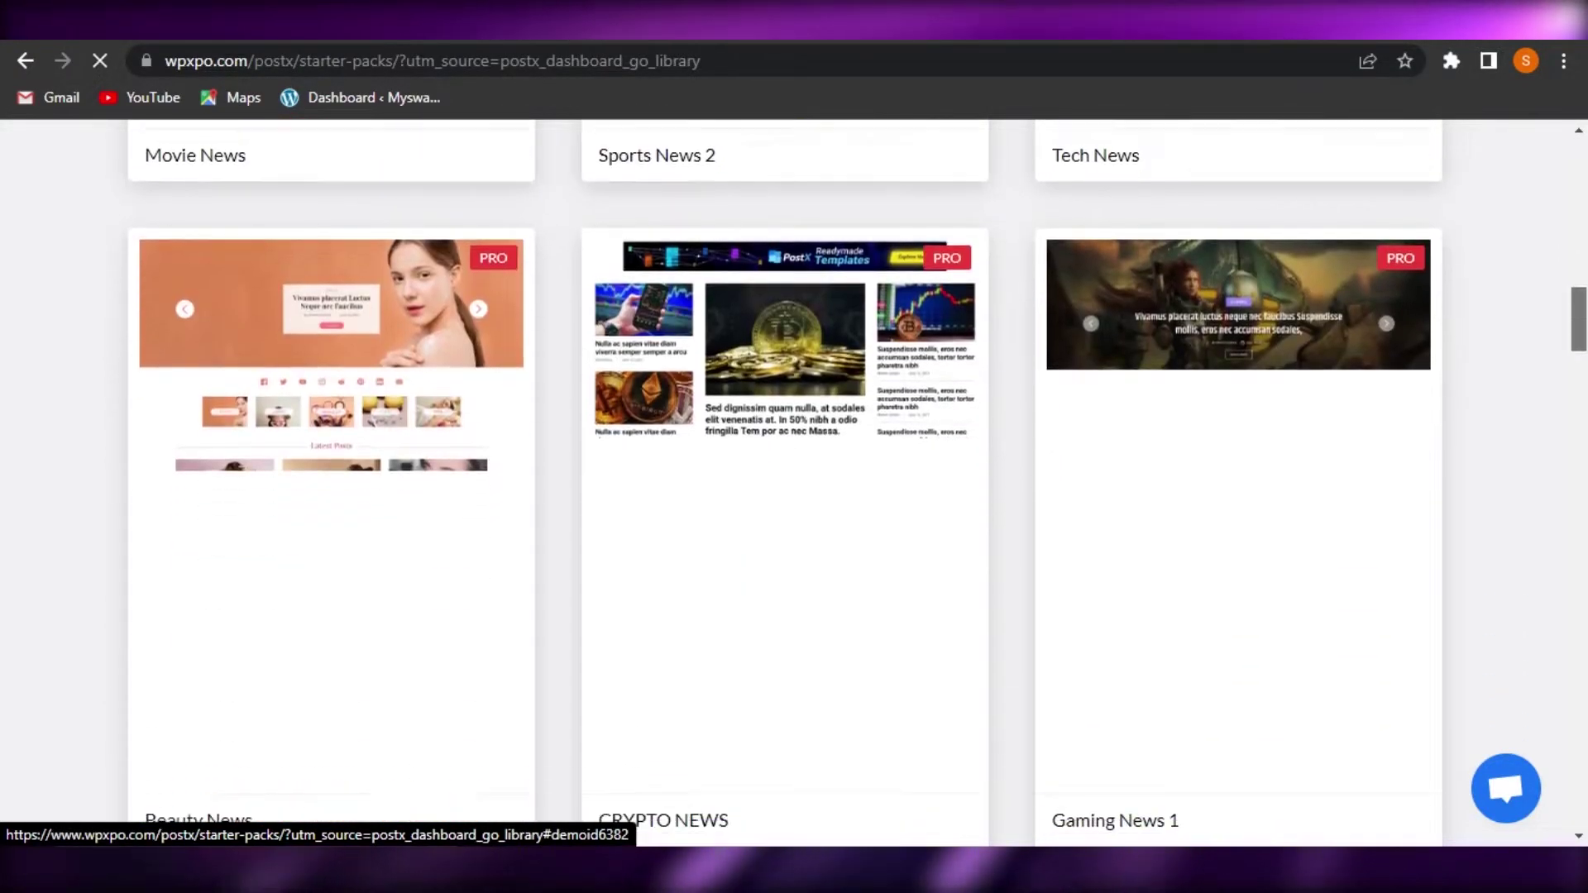
scroll(882, 823, up, 2)
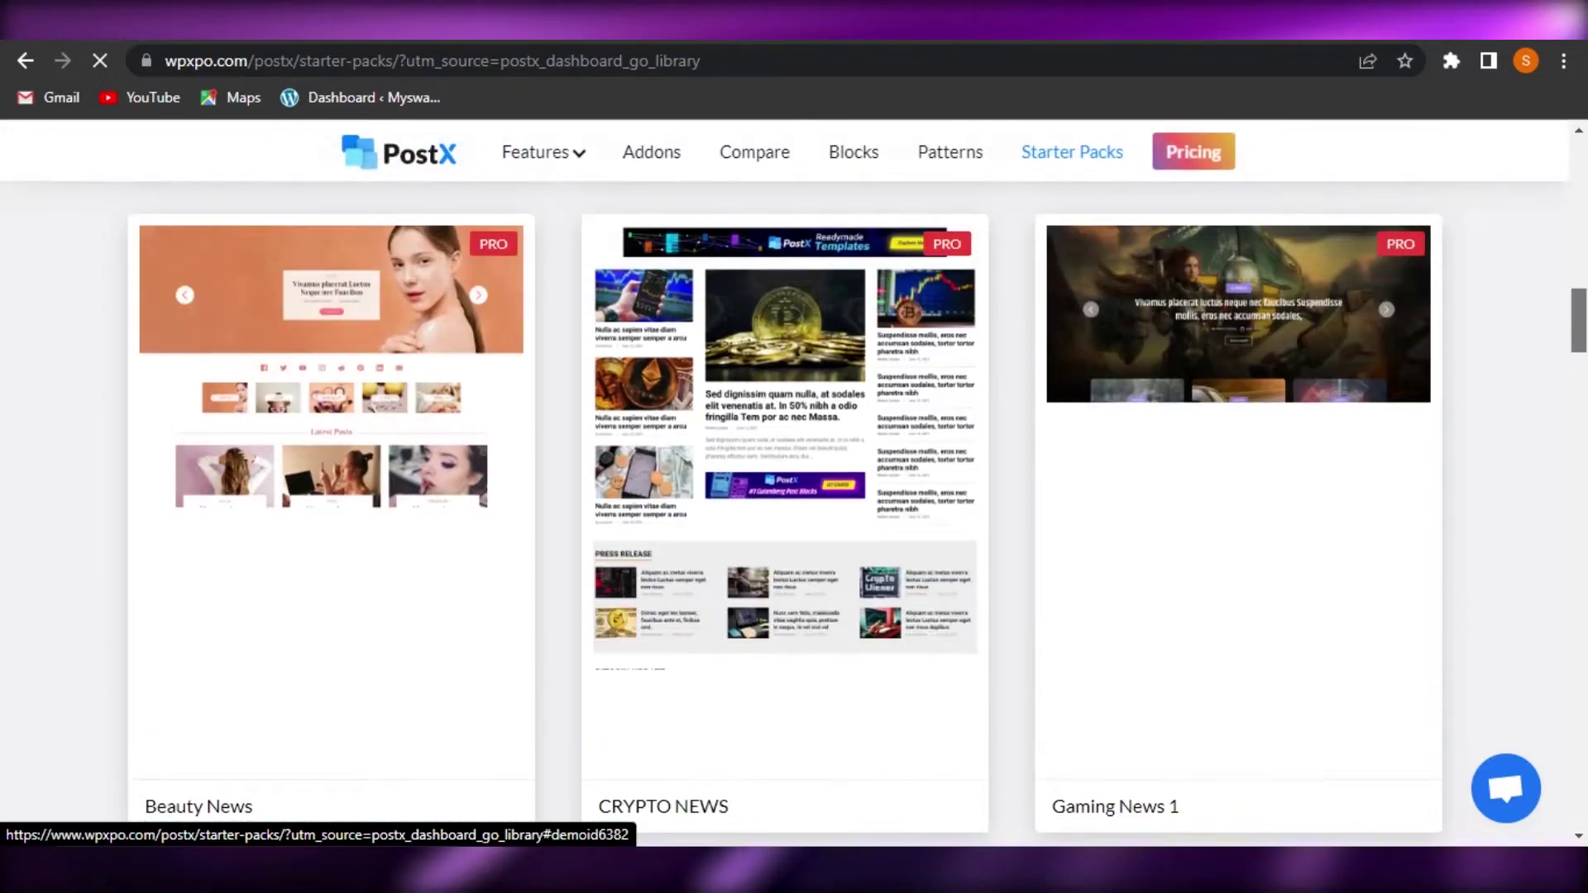
scroll(670, 656, down, 1)
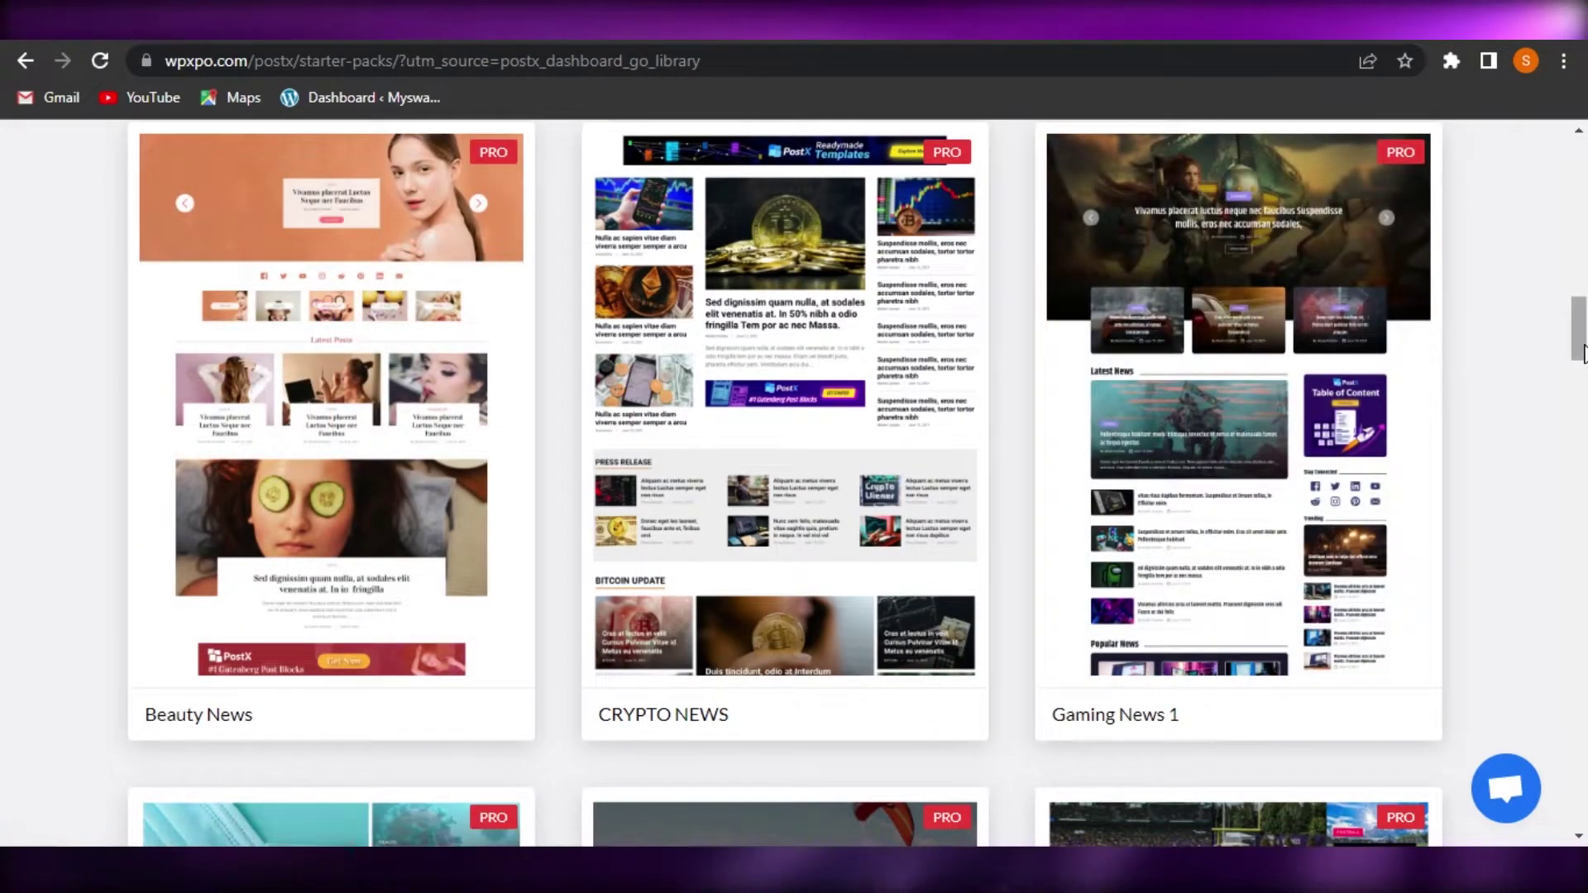
scroll(794, 479, down, 7)
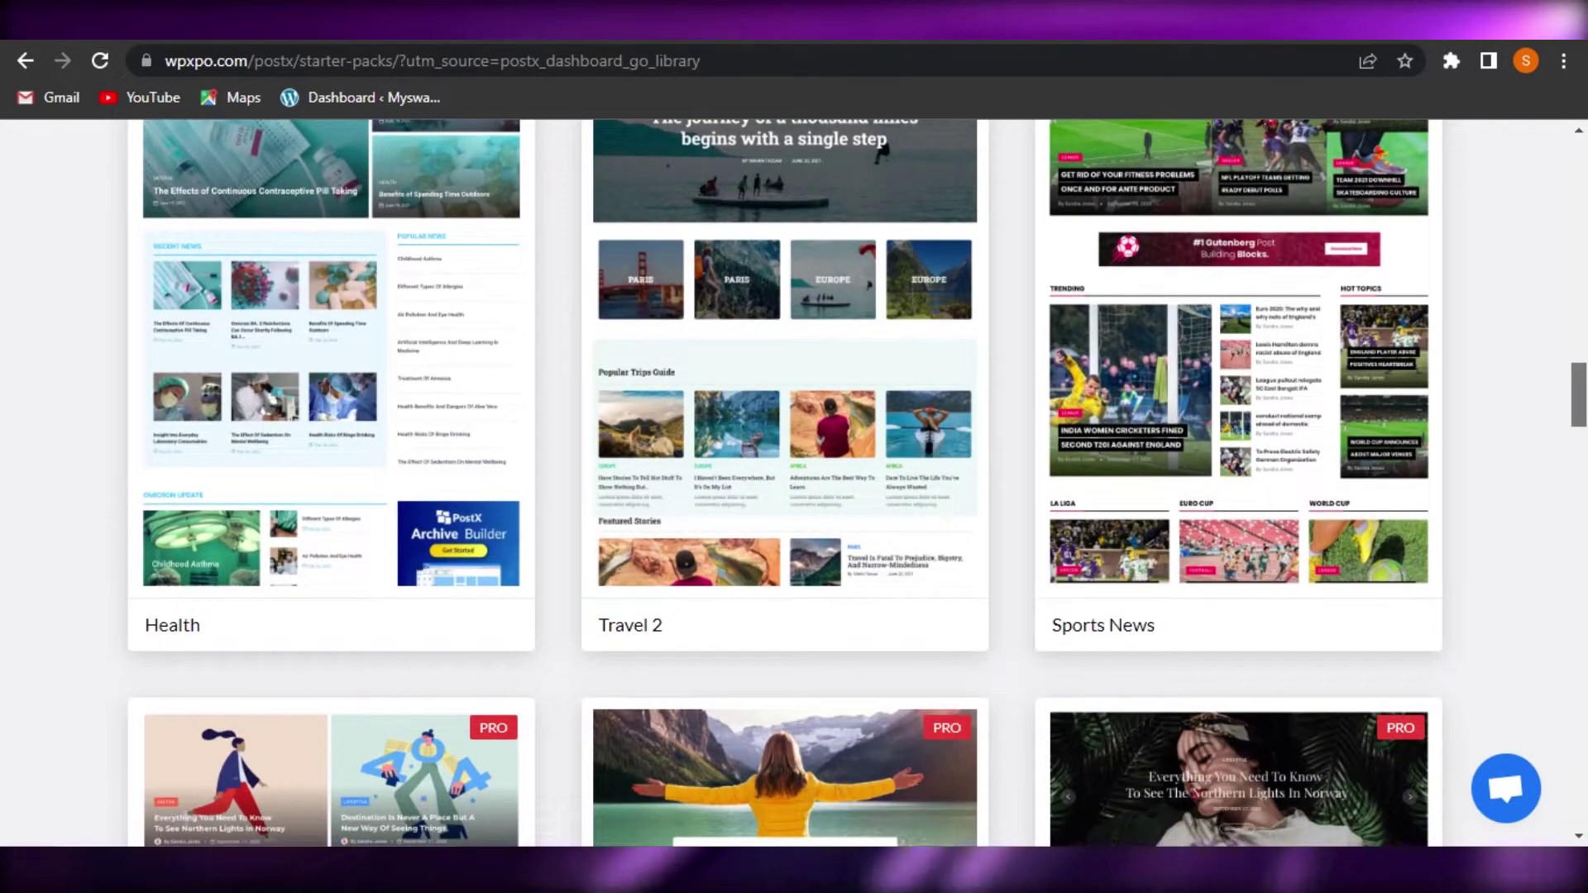
scroll(794, 480, down, 6)
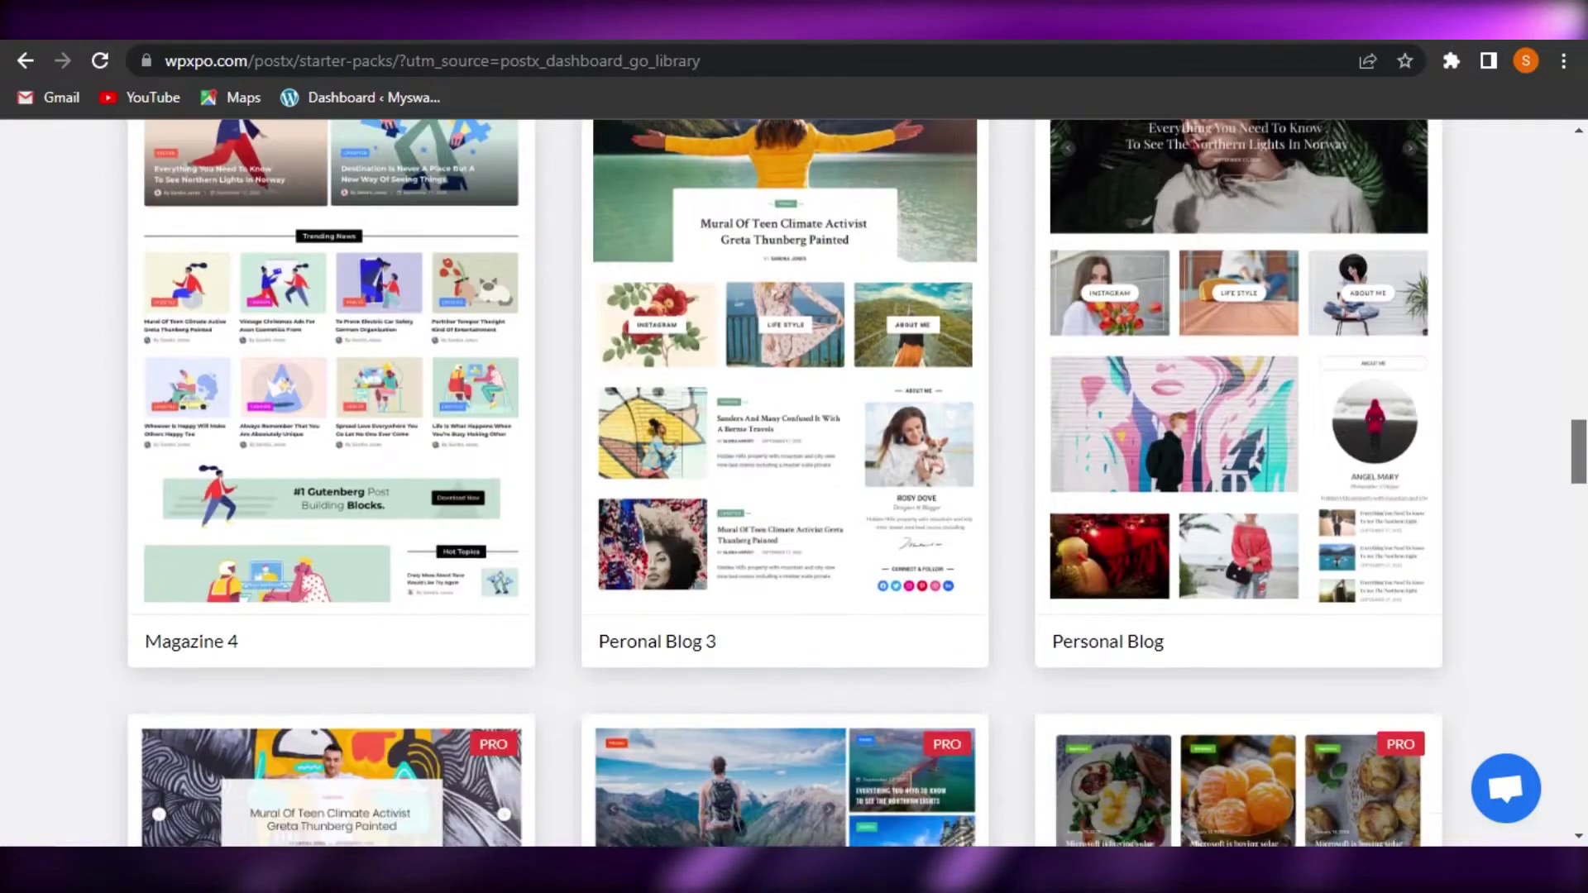
scroll(794, 479, down, 6)
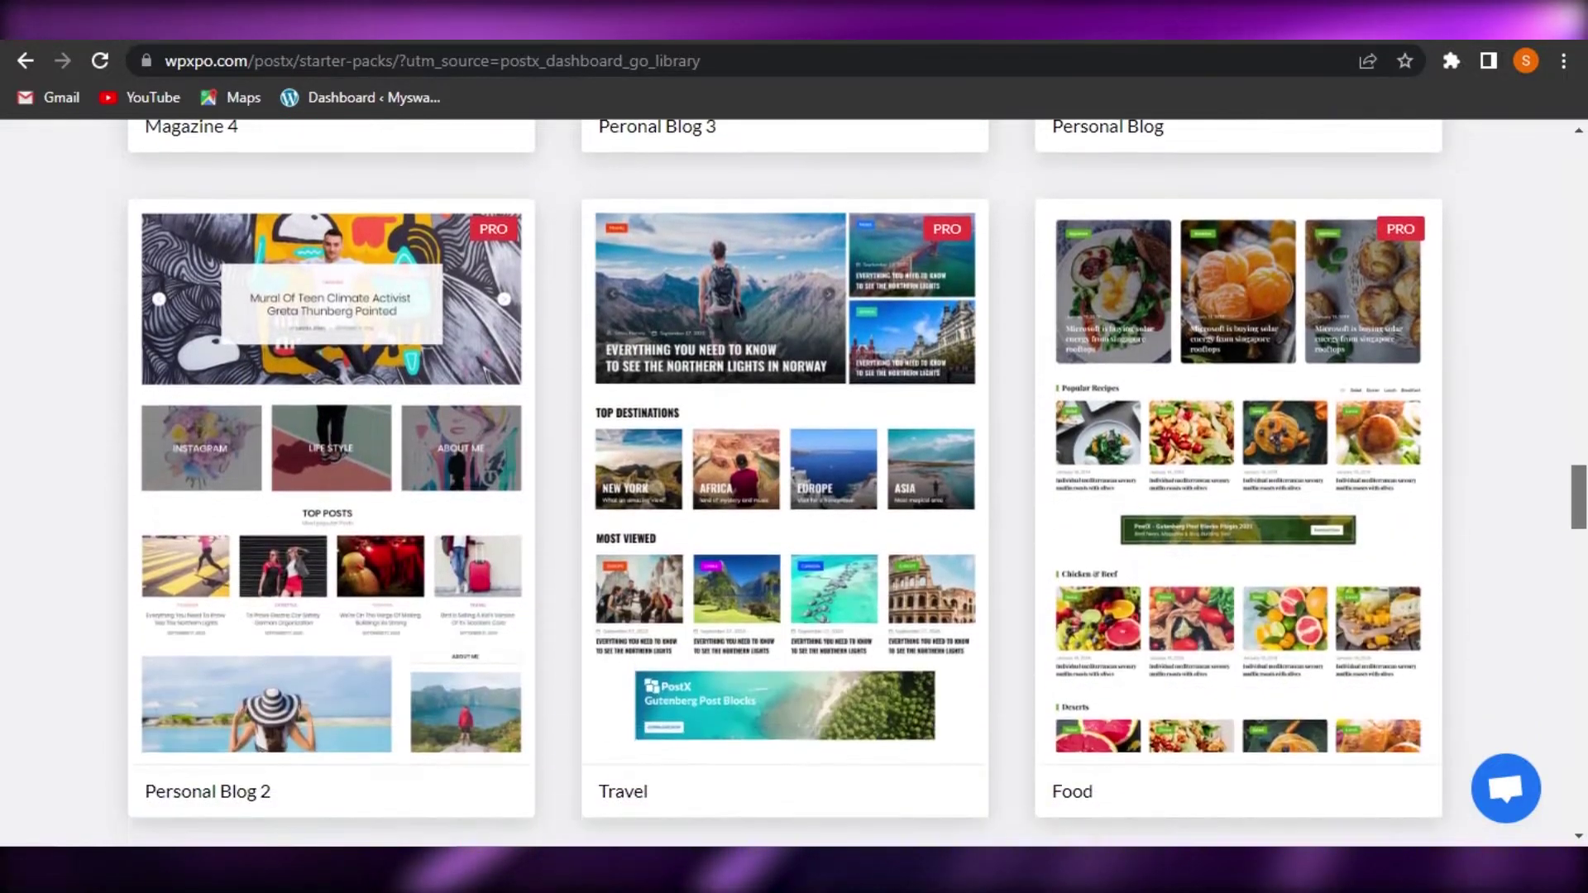
scroll(794, 480, down, 6)
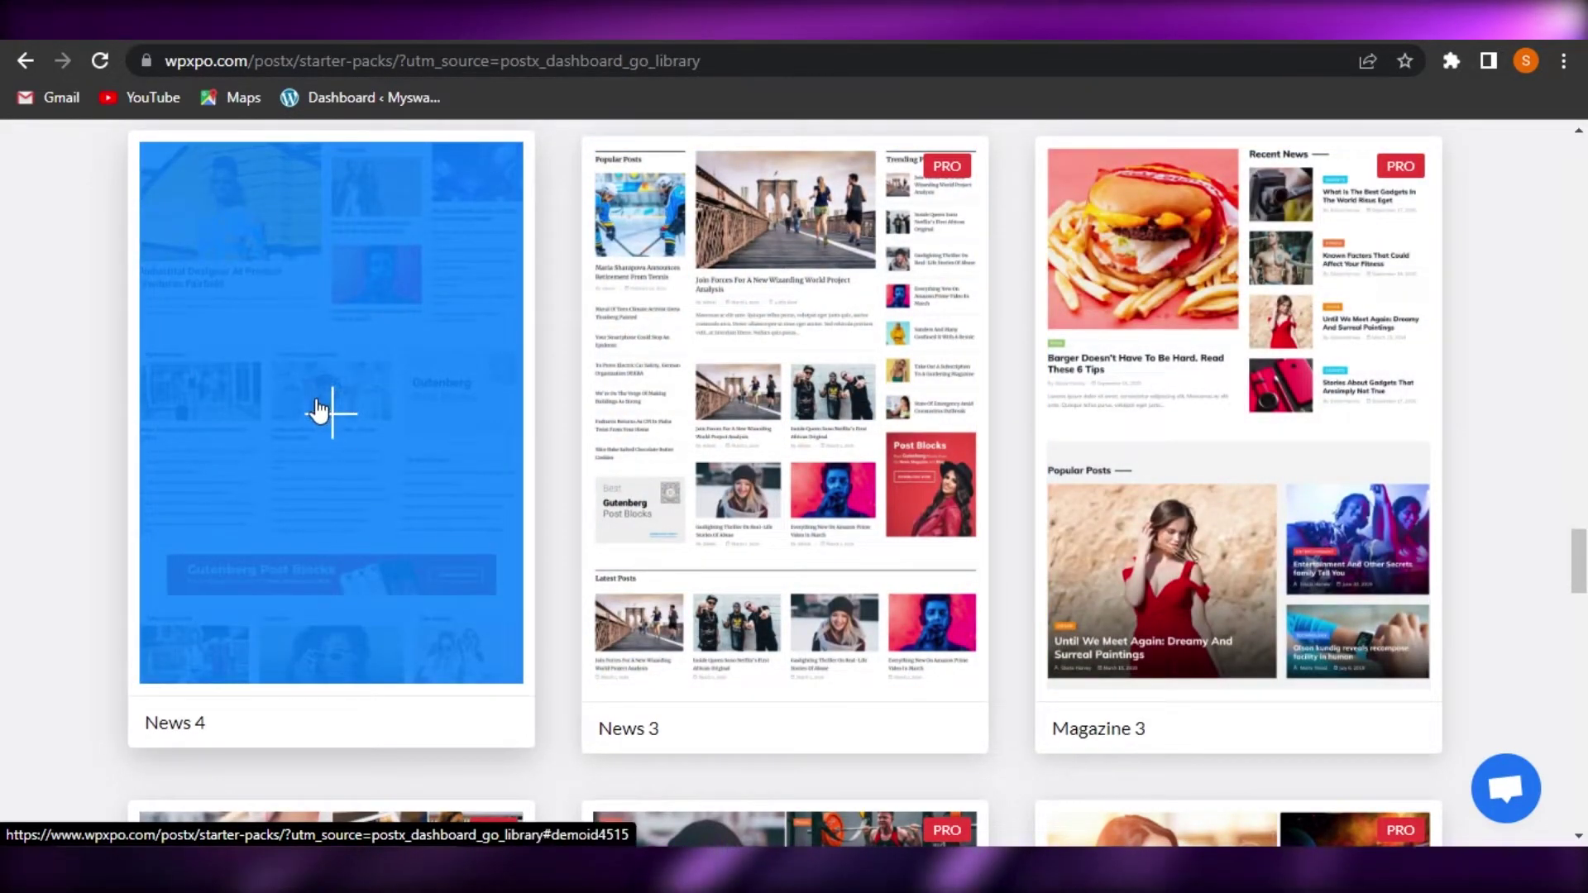
click(318, 410)
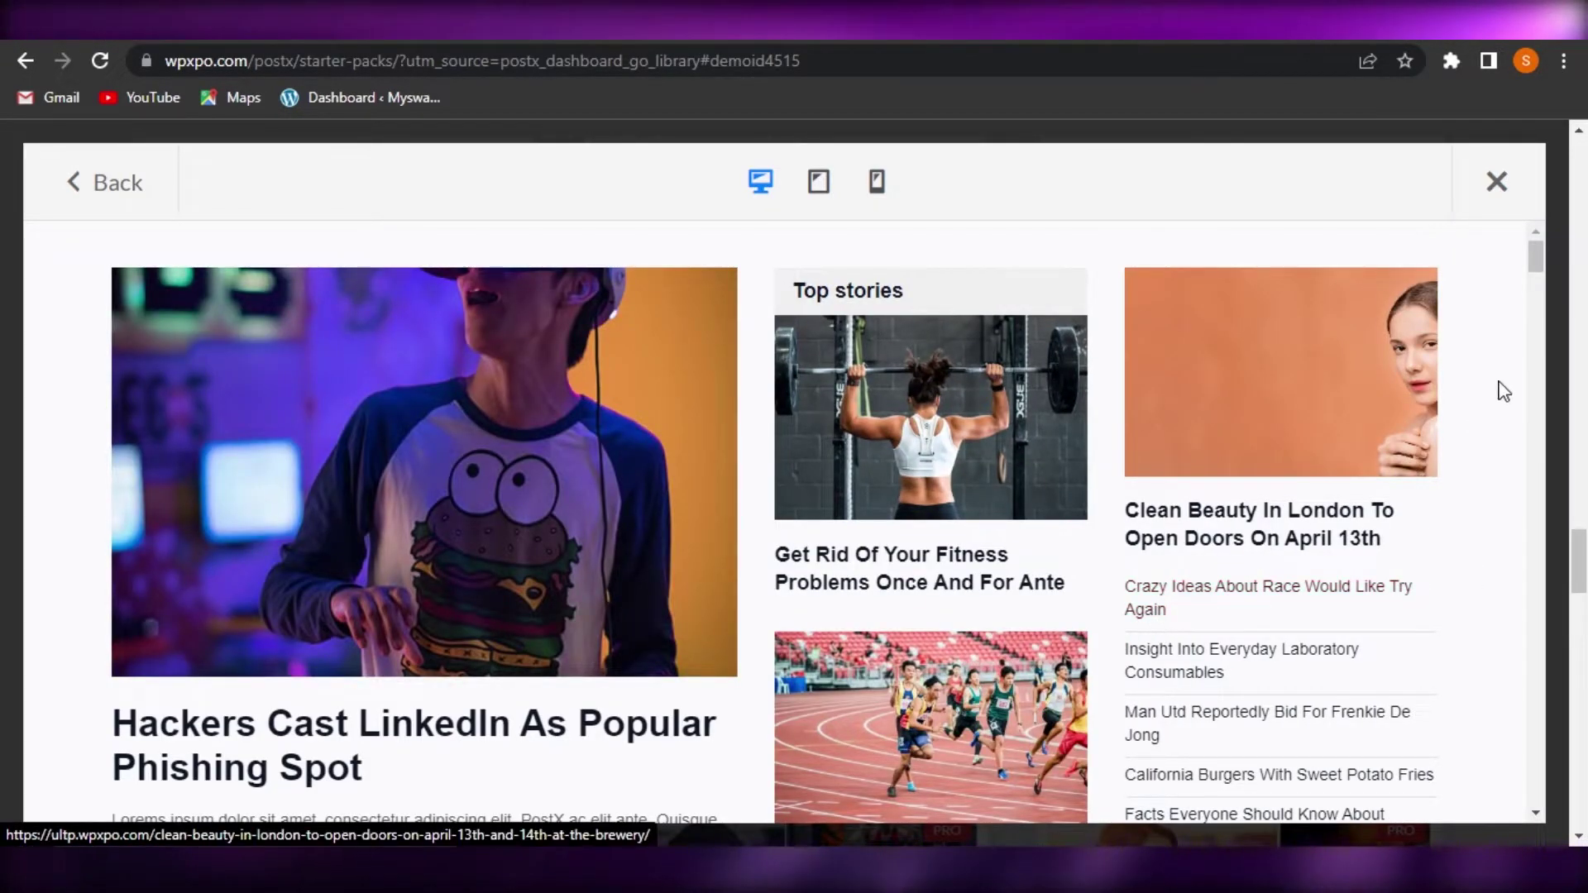
drag(1536, 258, 1549, 792)
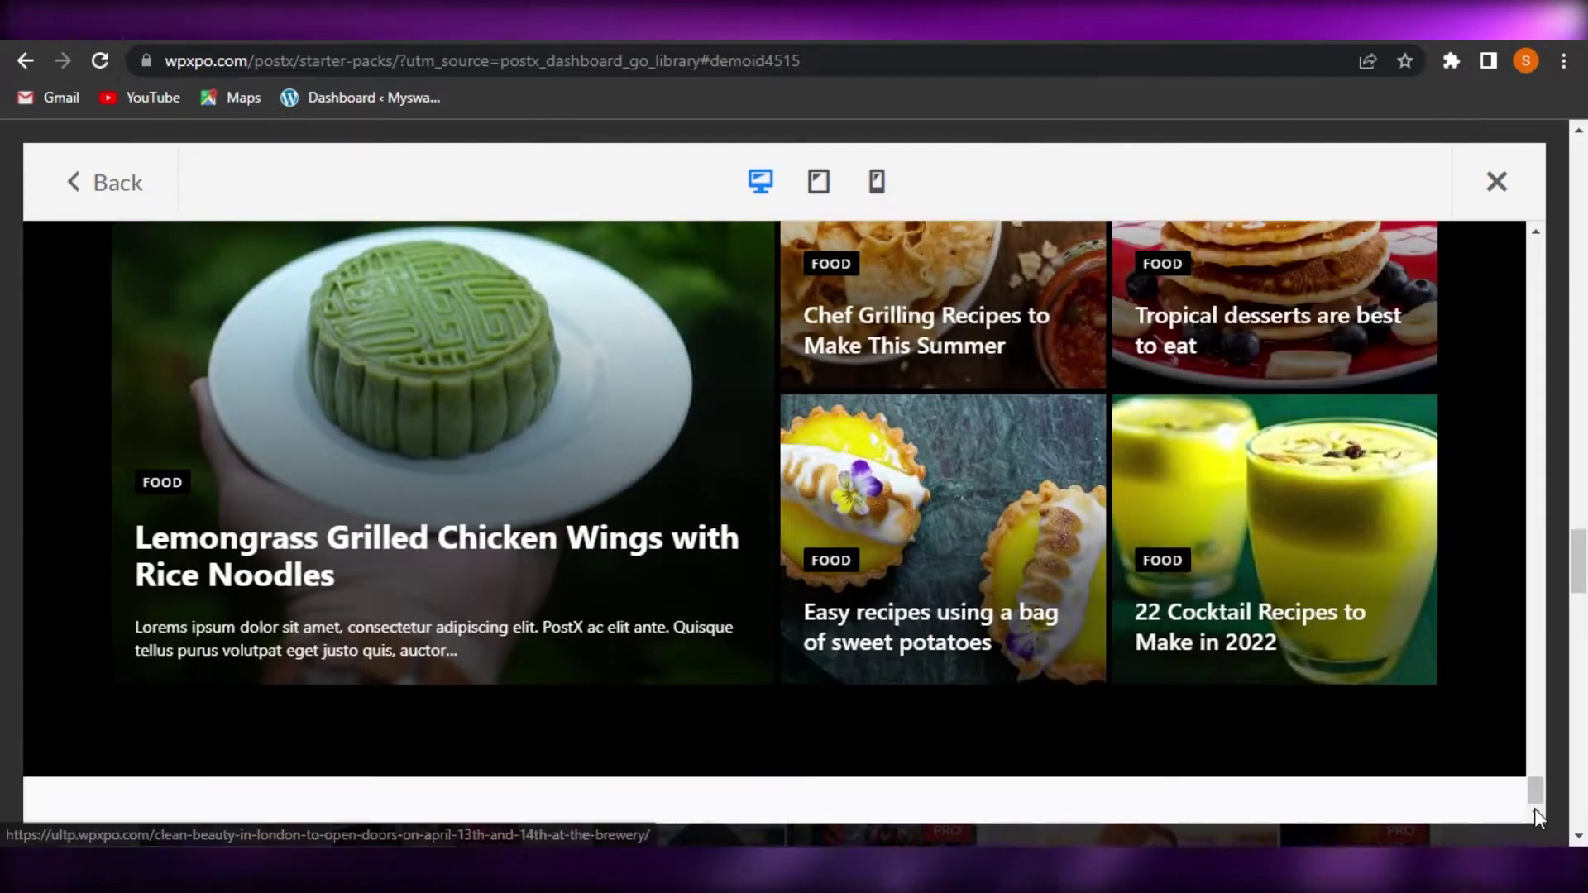
click(1498, 182)
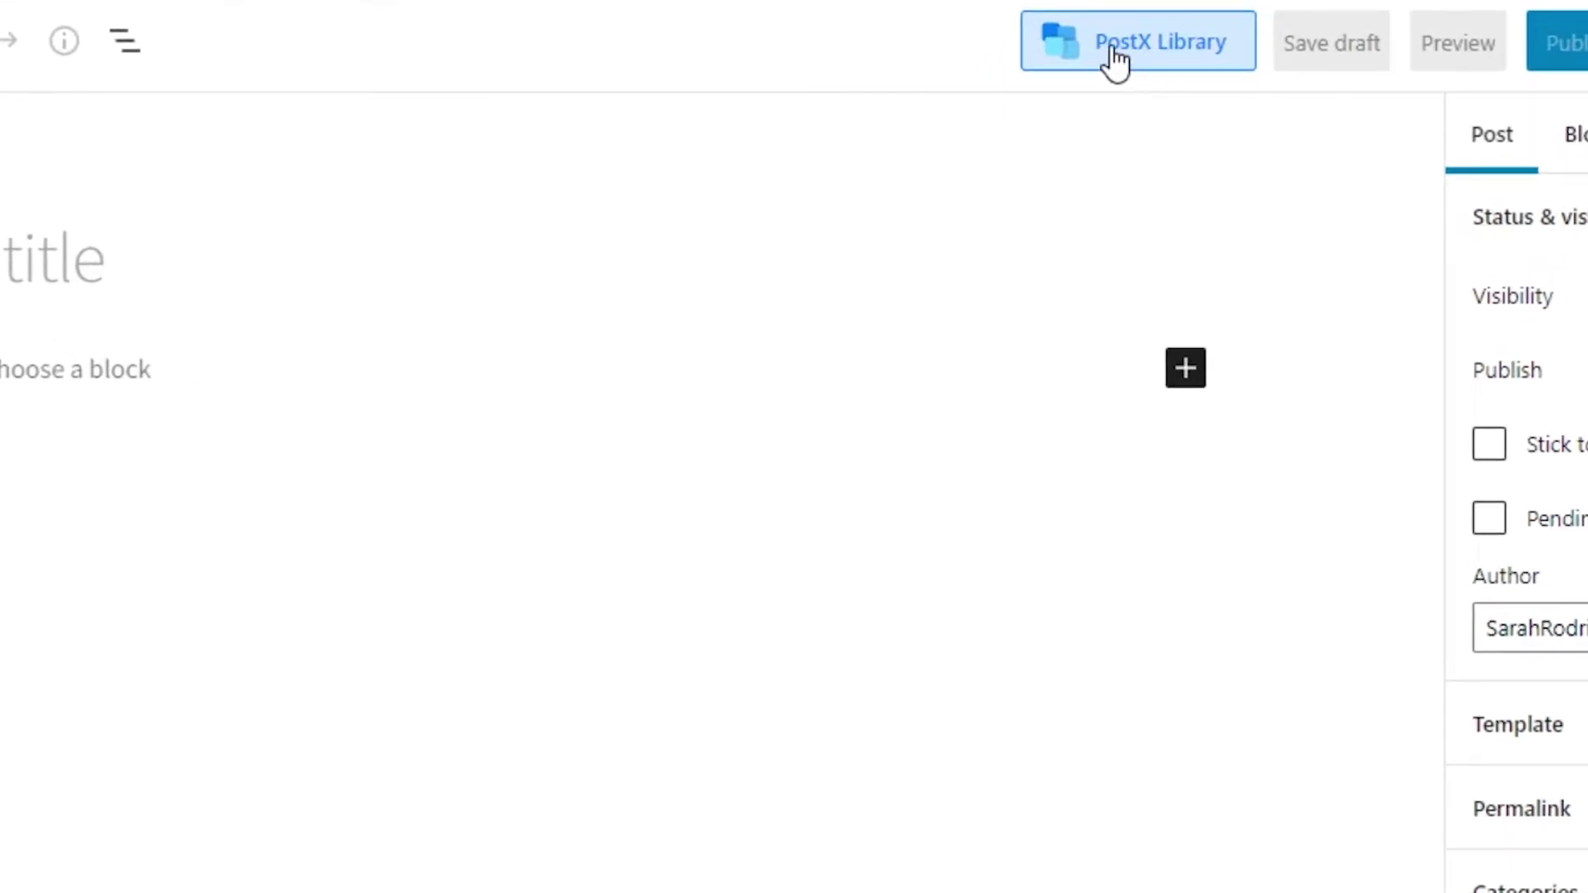
Import a free starter pack from the PostX Library, using the Free filter under Starter Packs
click(1113, 48)
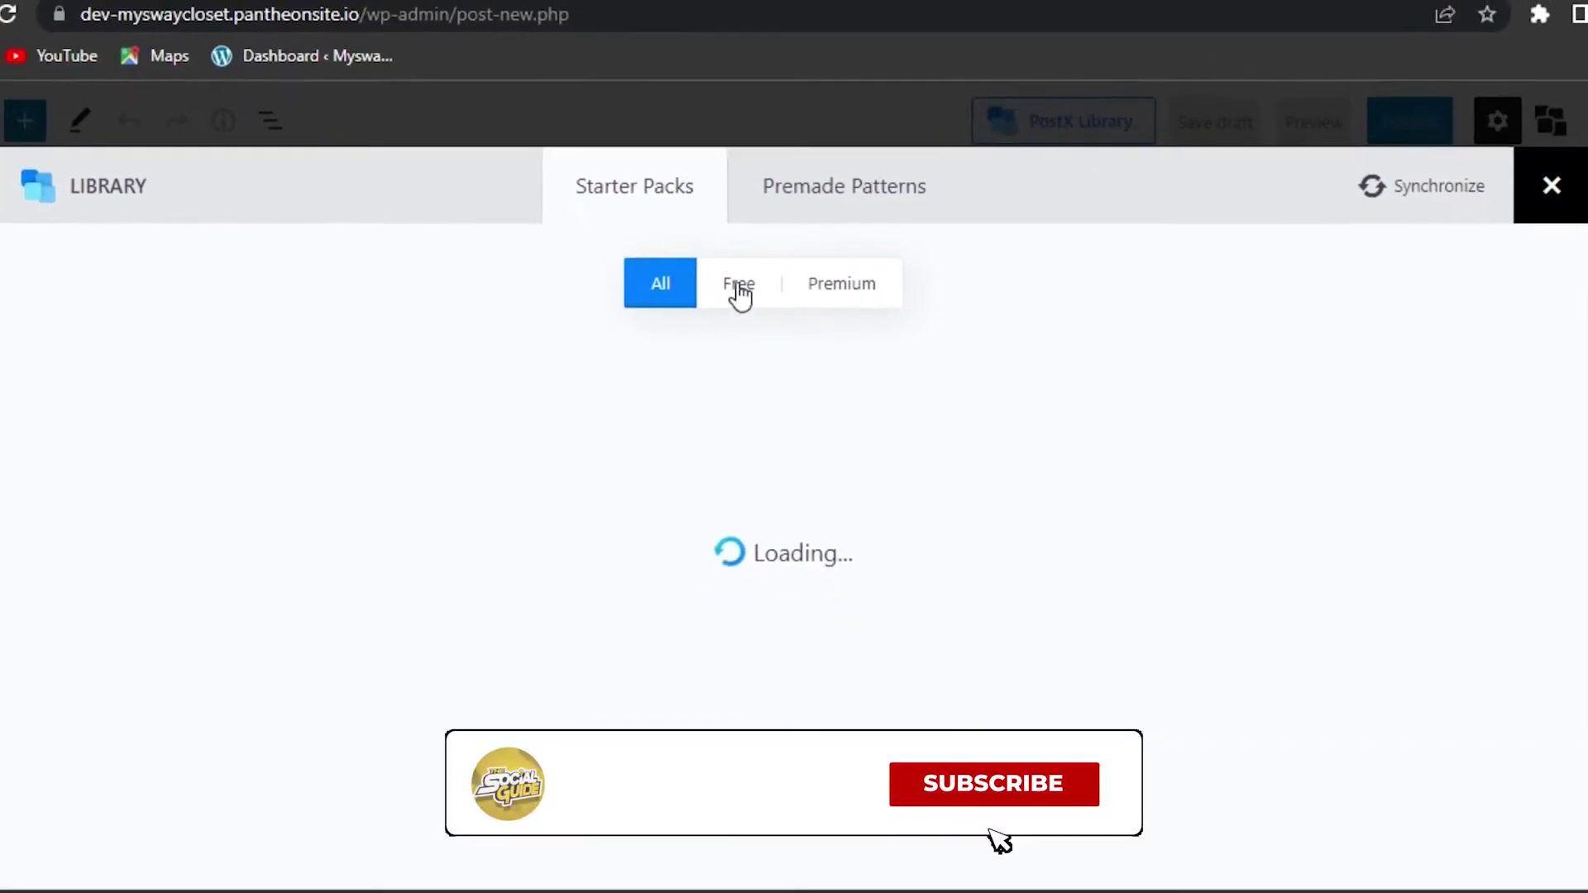
click(739, 286)
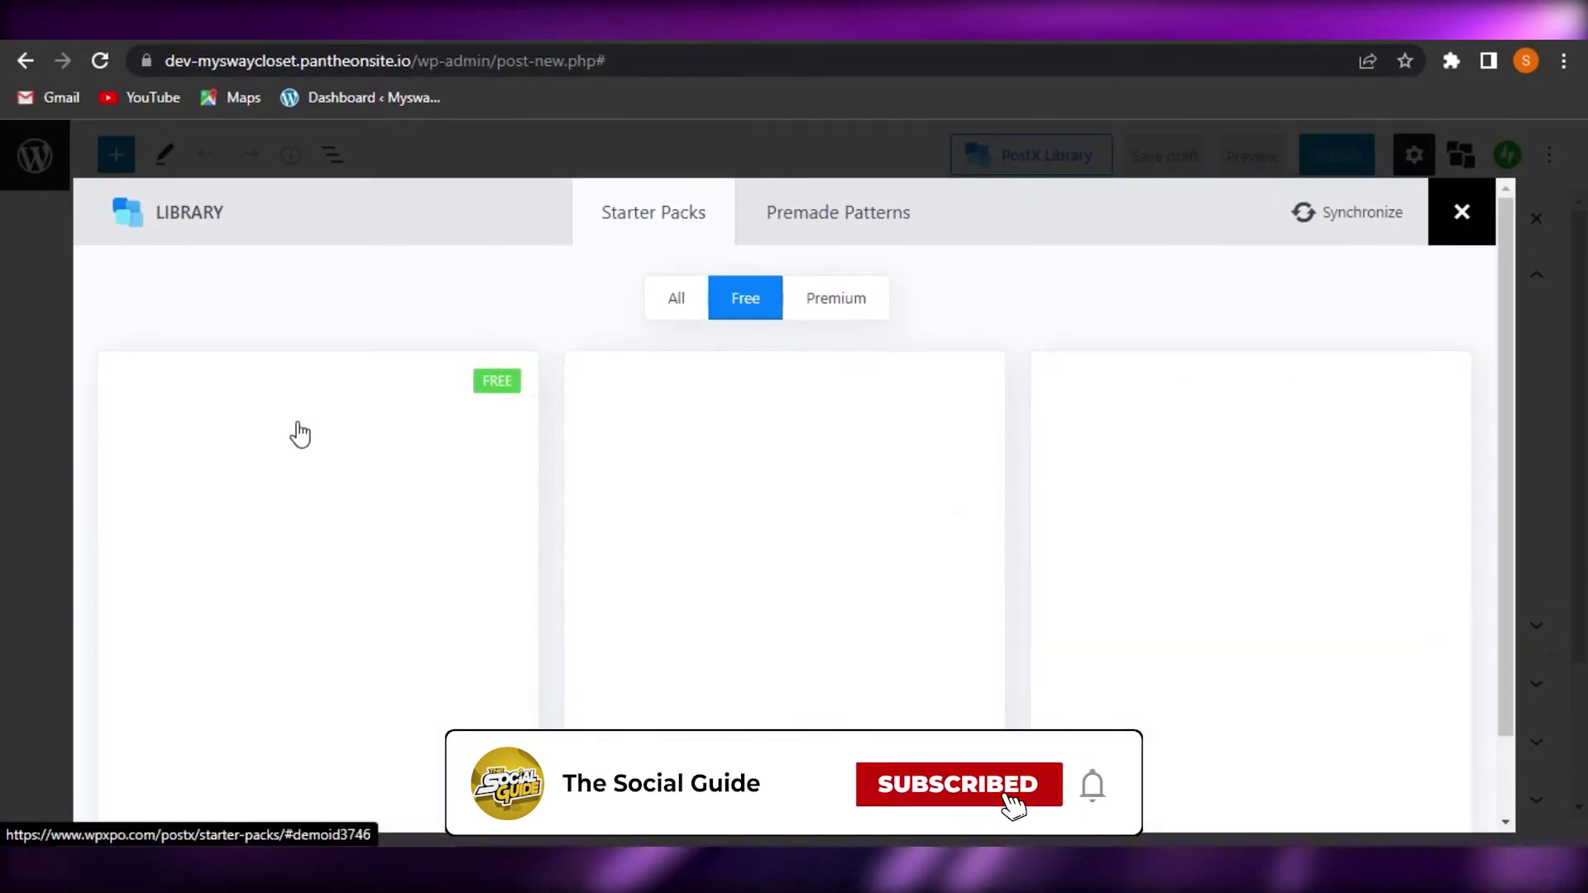
scroll(1435, 503, down, 1)
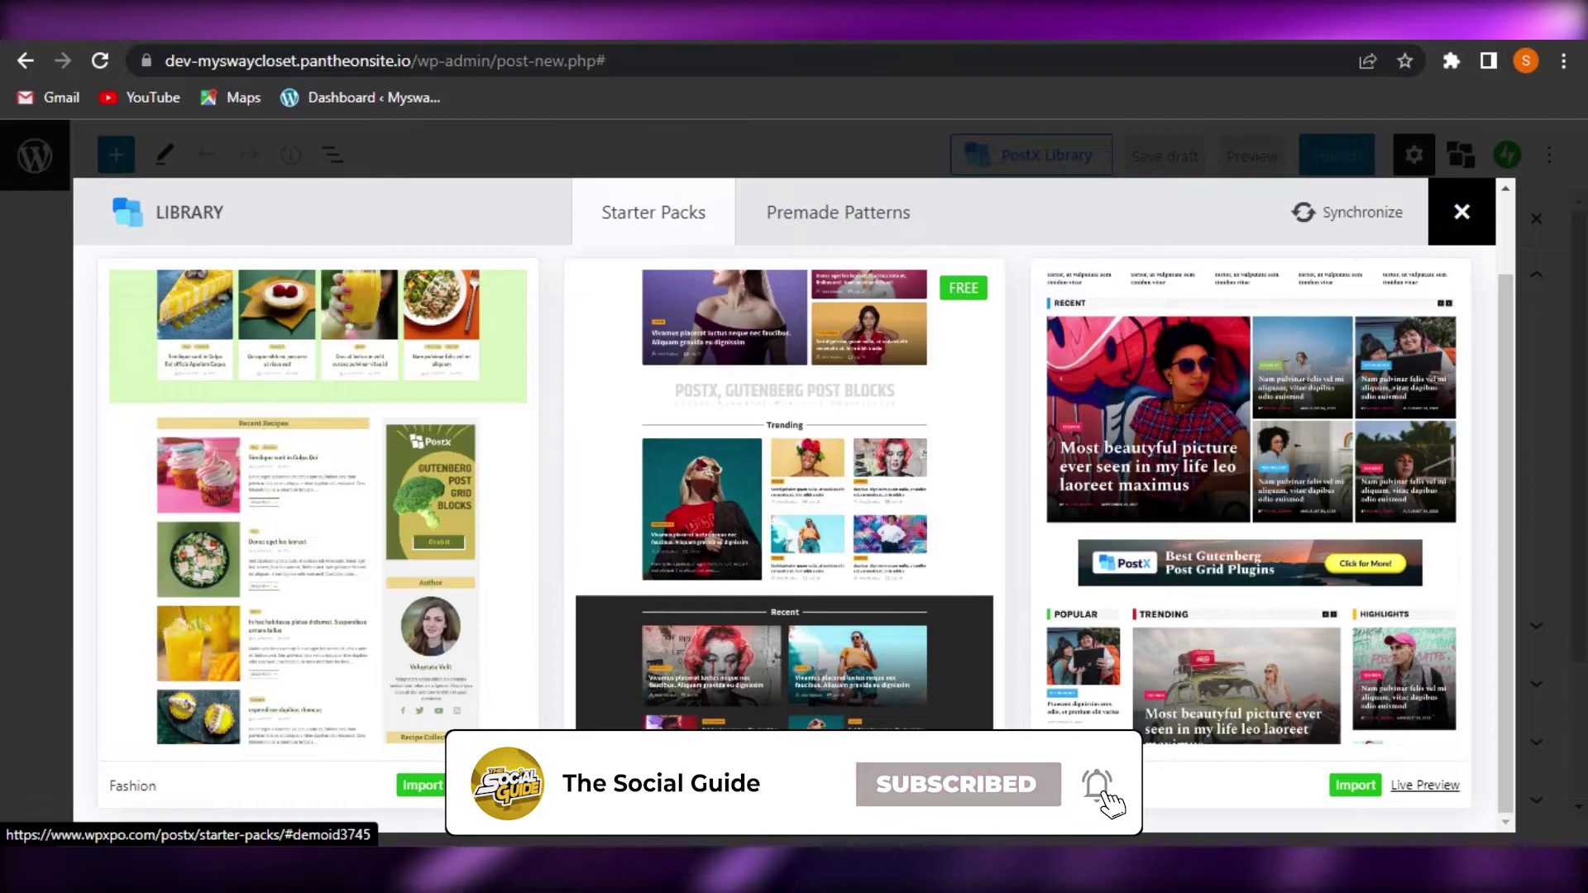
click(892, 793)
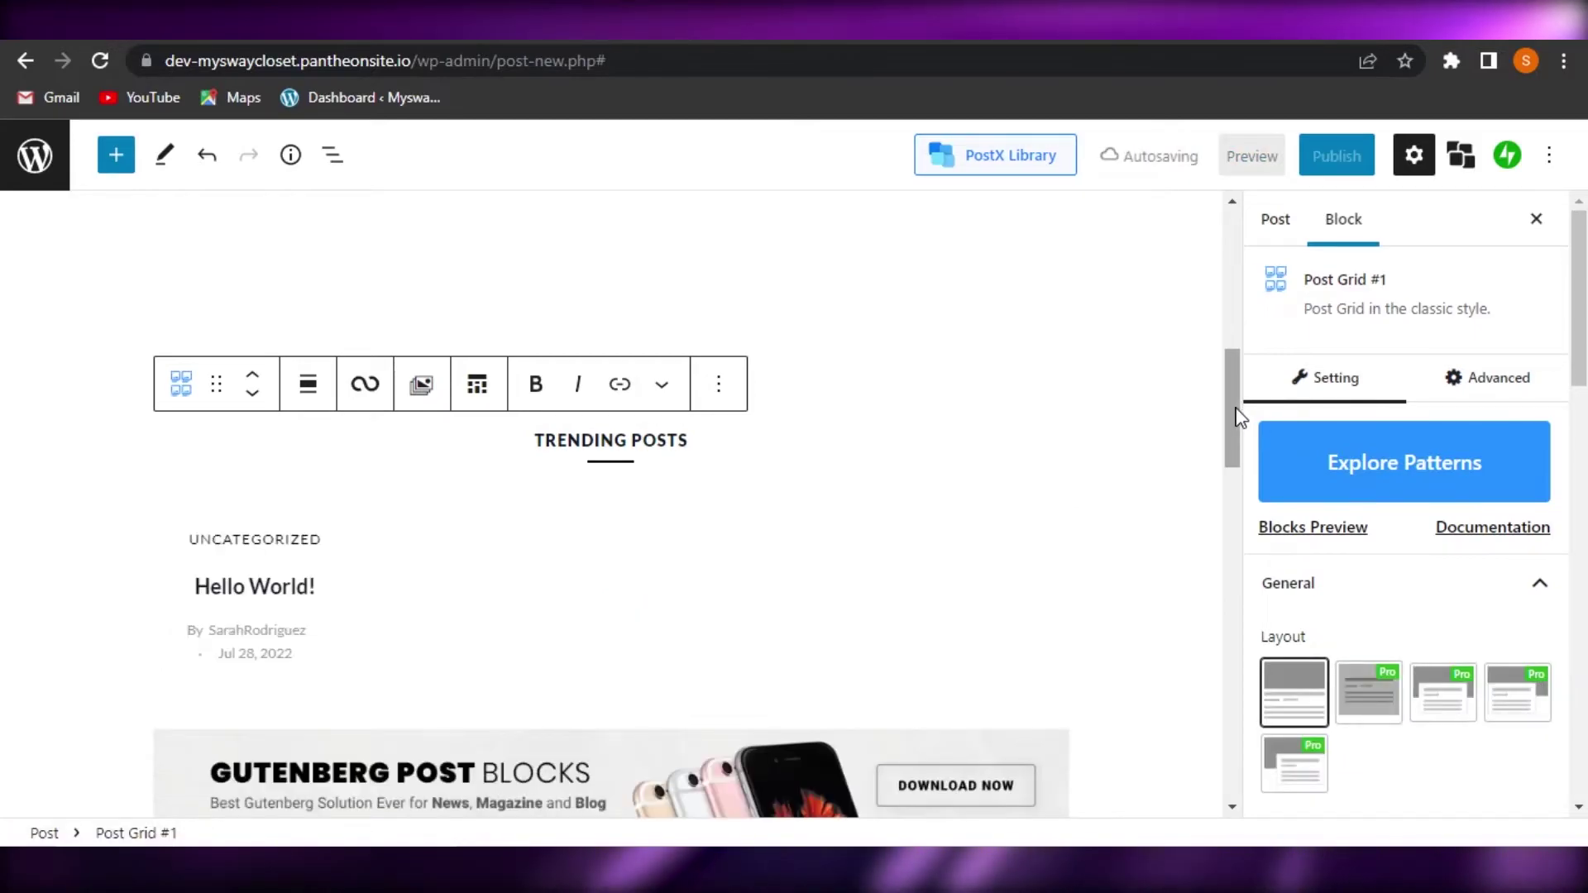
Scroll to the top, select the NEWS MAGAZINE title, and toggle between Block and Post settings
drag(1225, 424, 1224, 282)
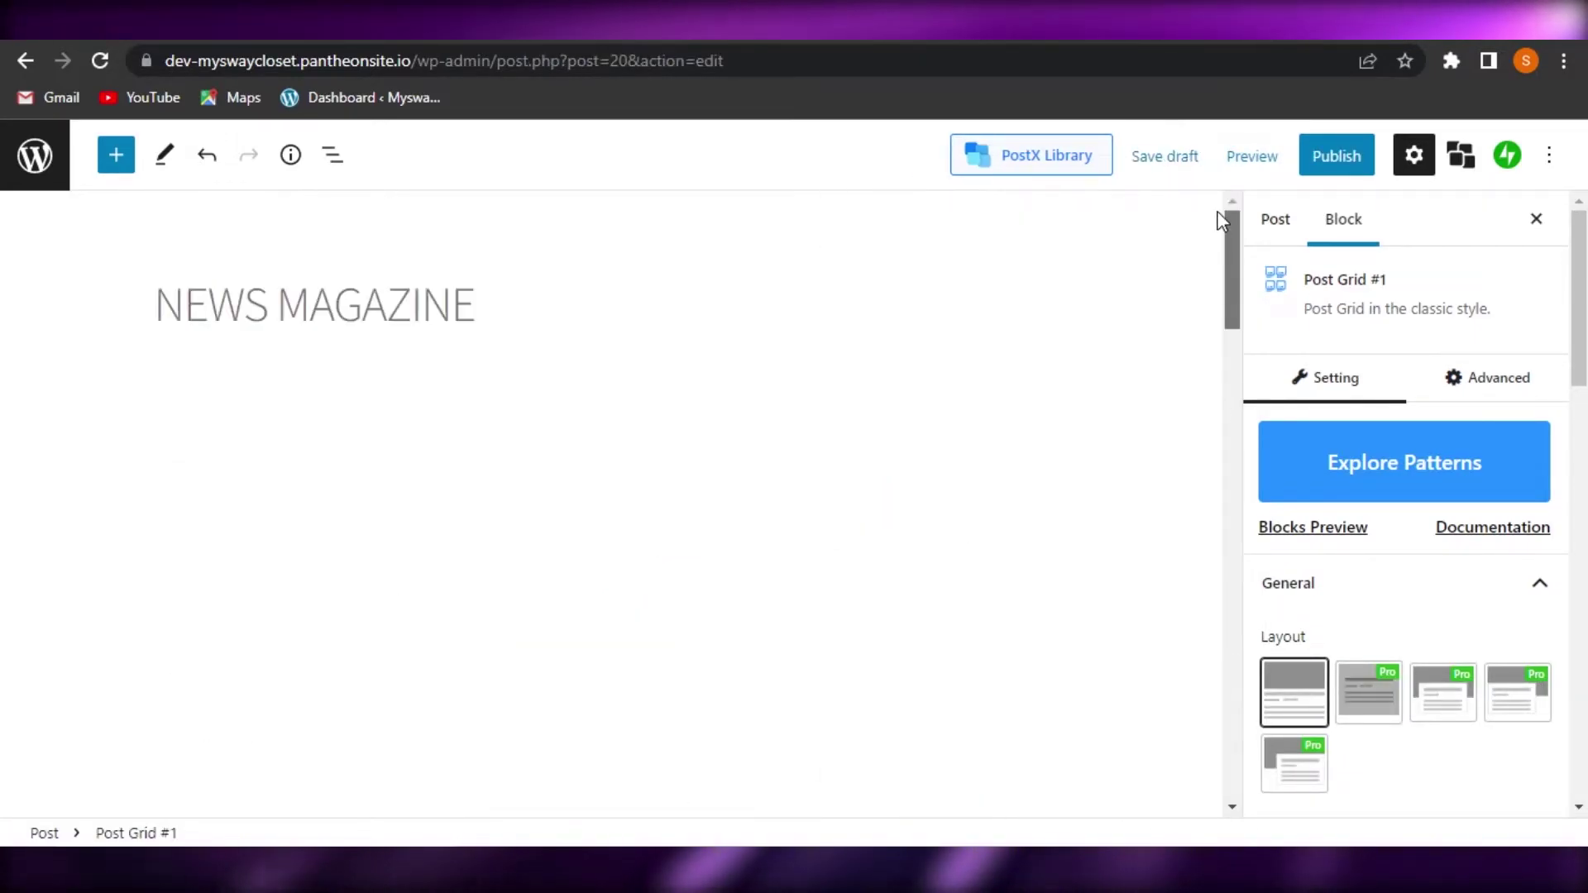
click(561, 320)
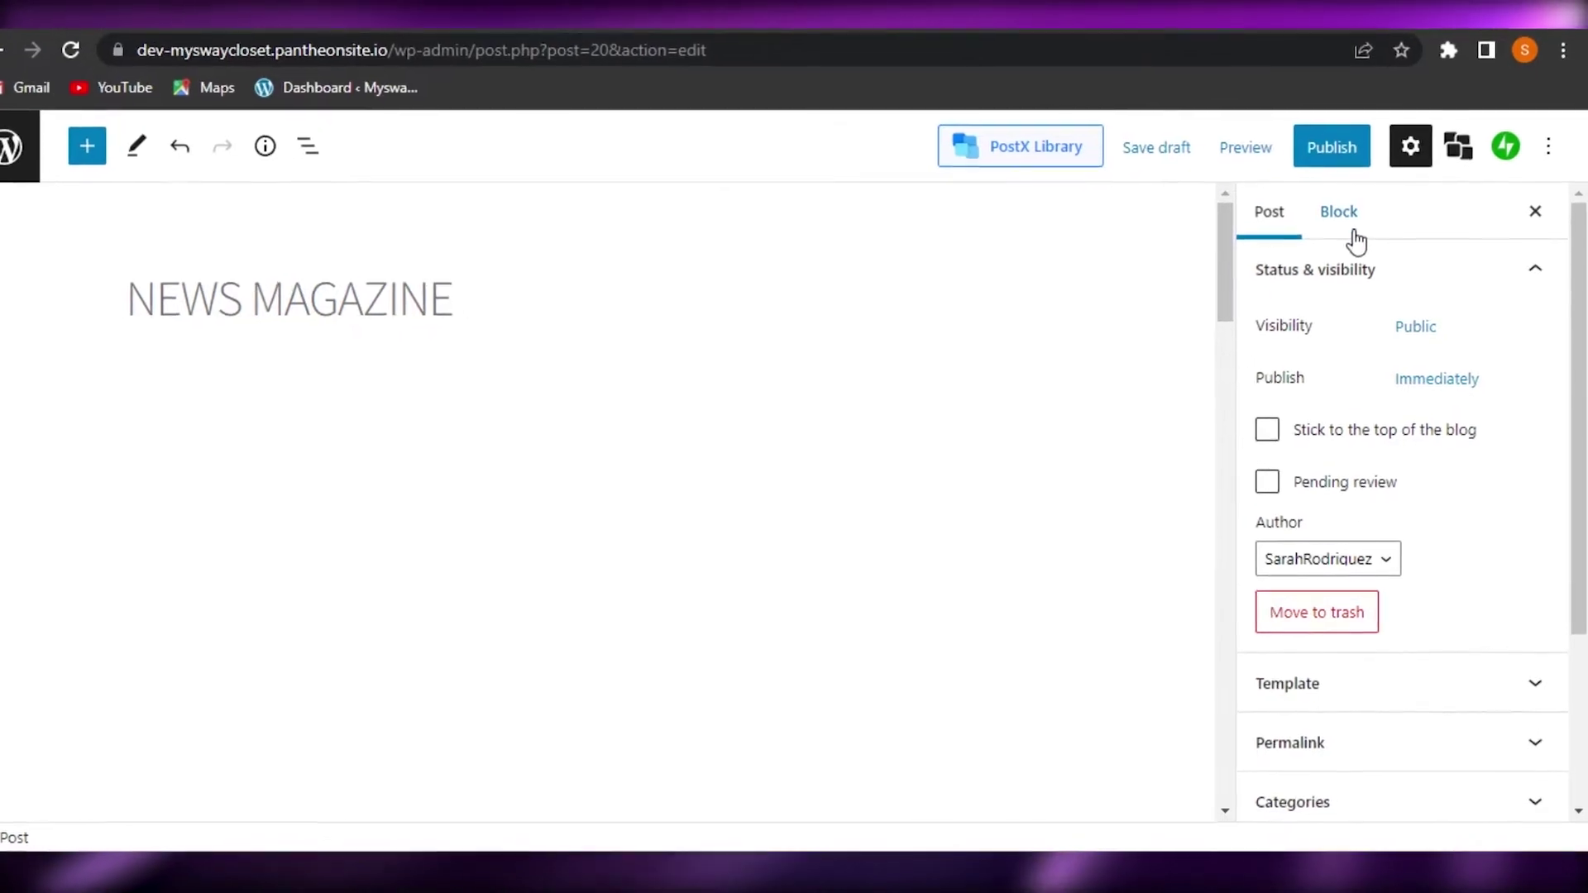
click(1340, 217)
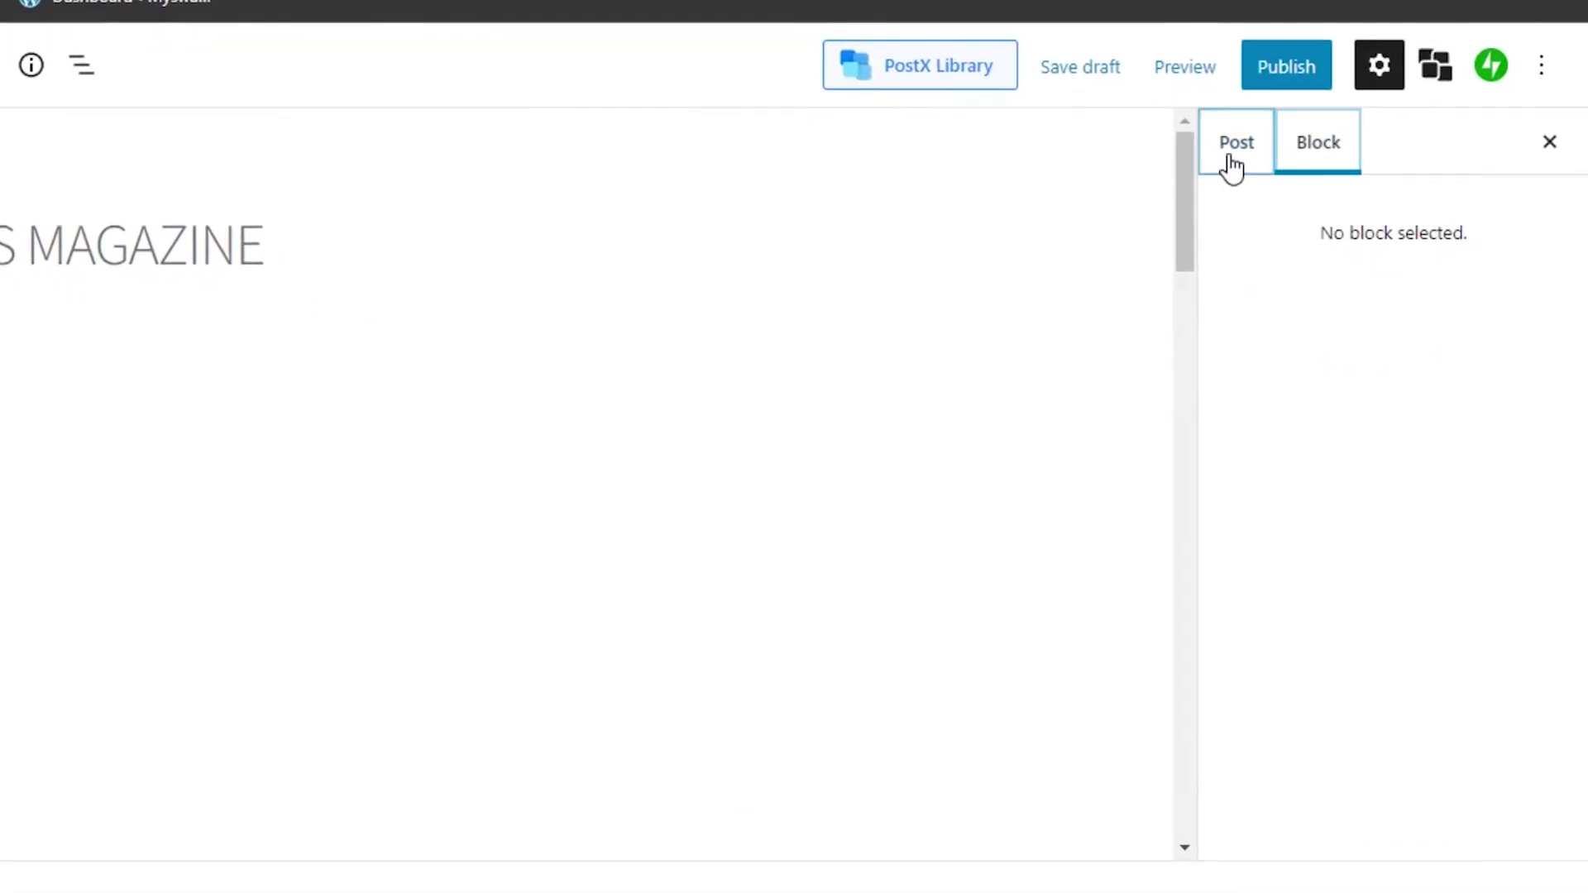
click(1235, 161)
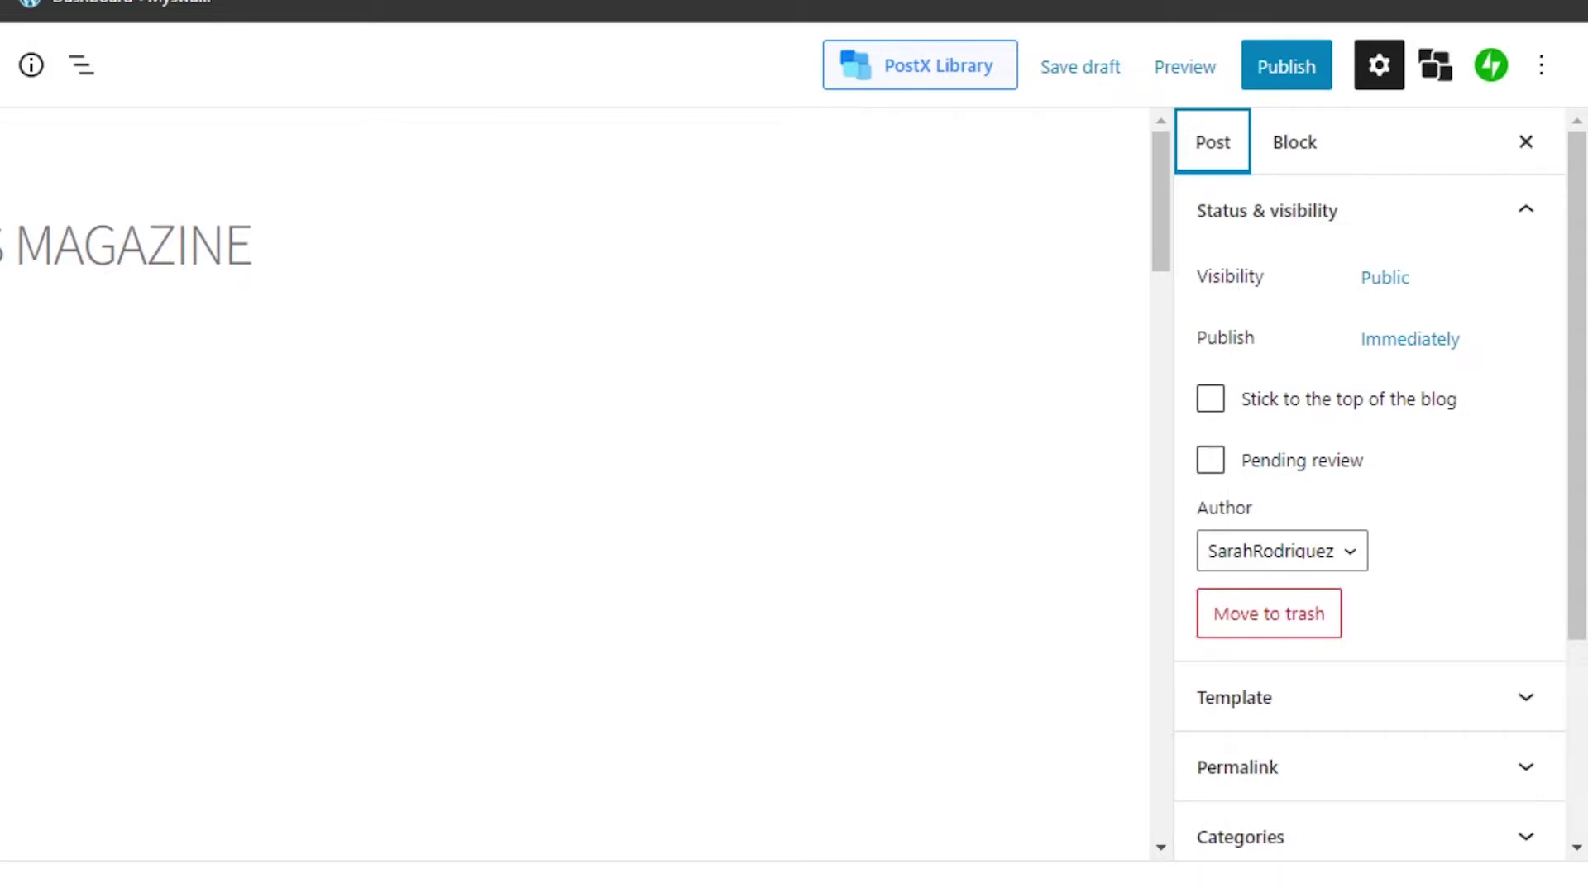
Open the block inserter and preview the PostX Post List and Post Grid blocks
click(25, 64)
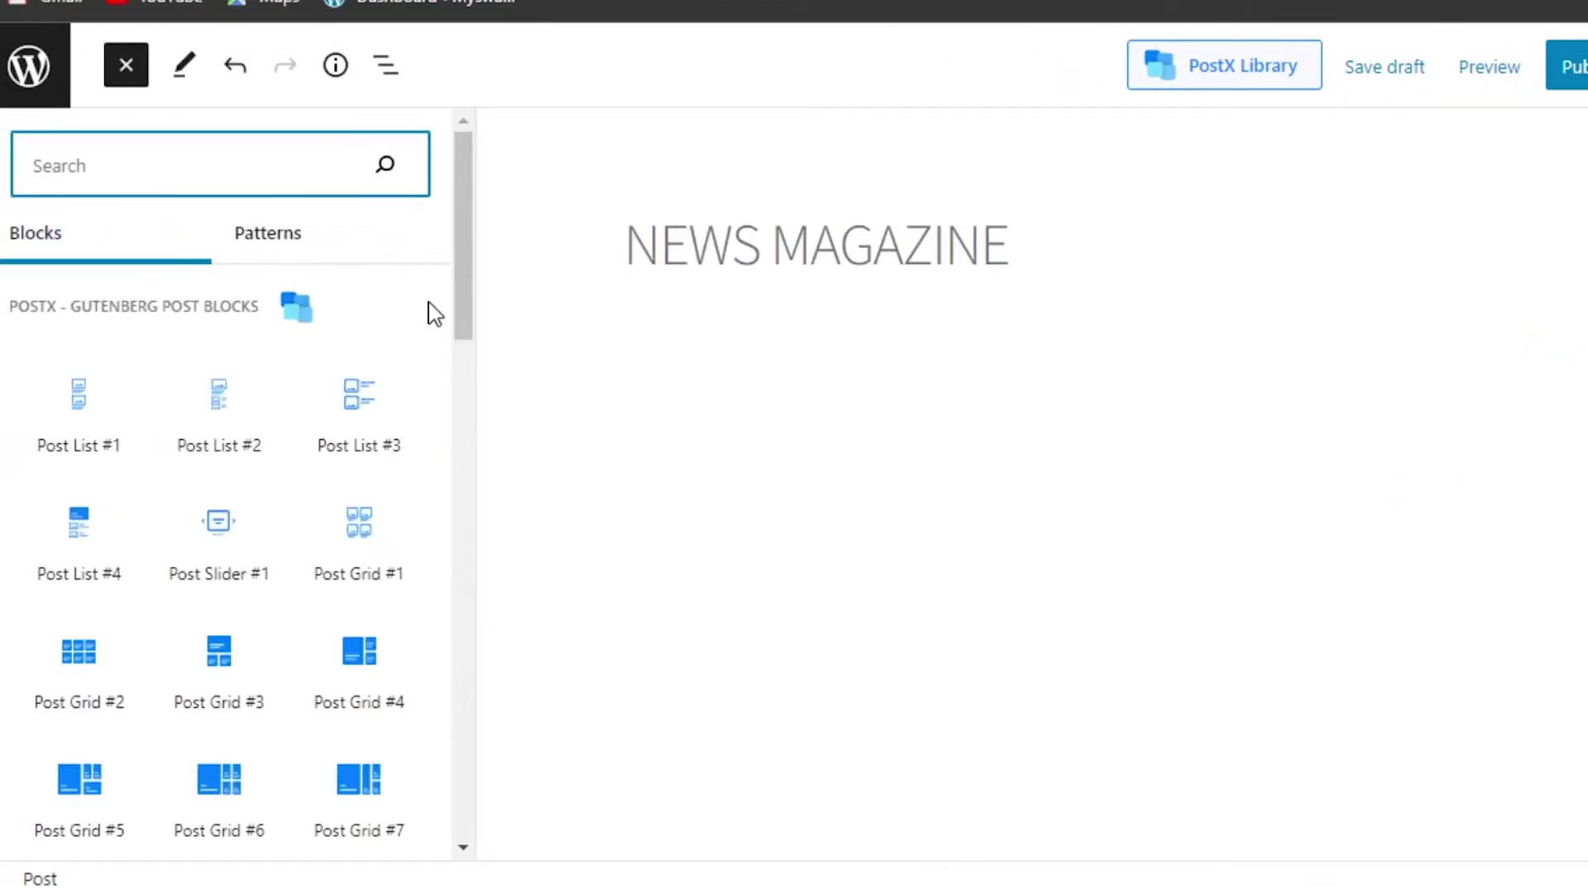
drag(467, 229, 473, 214)
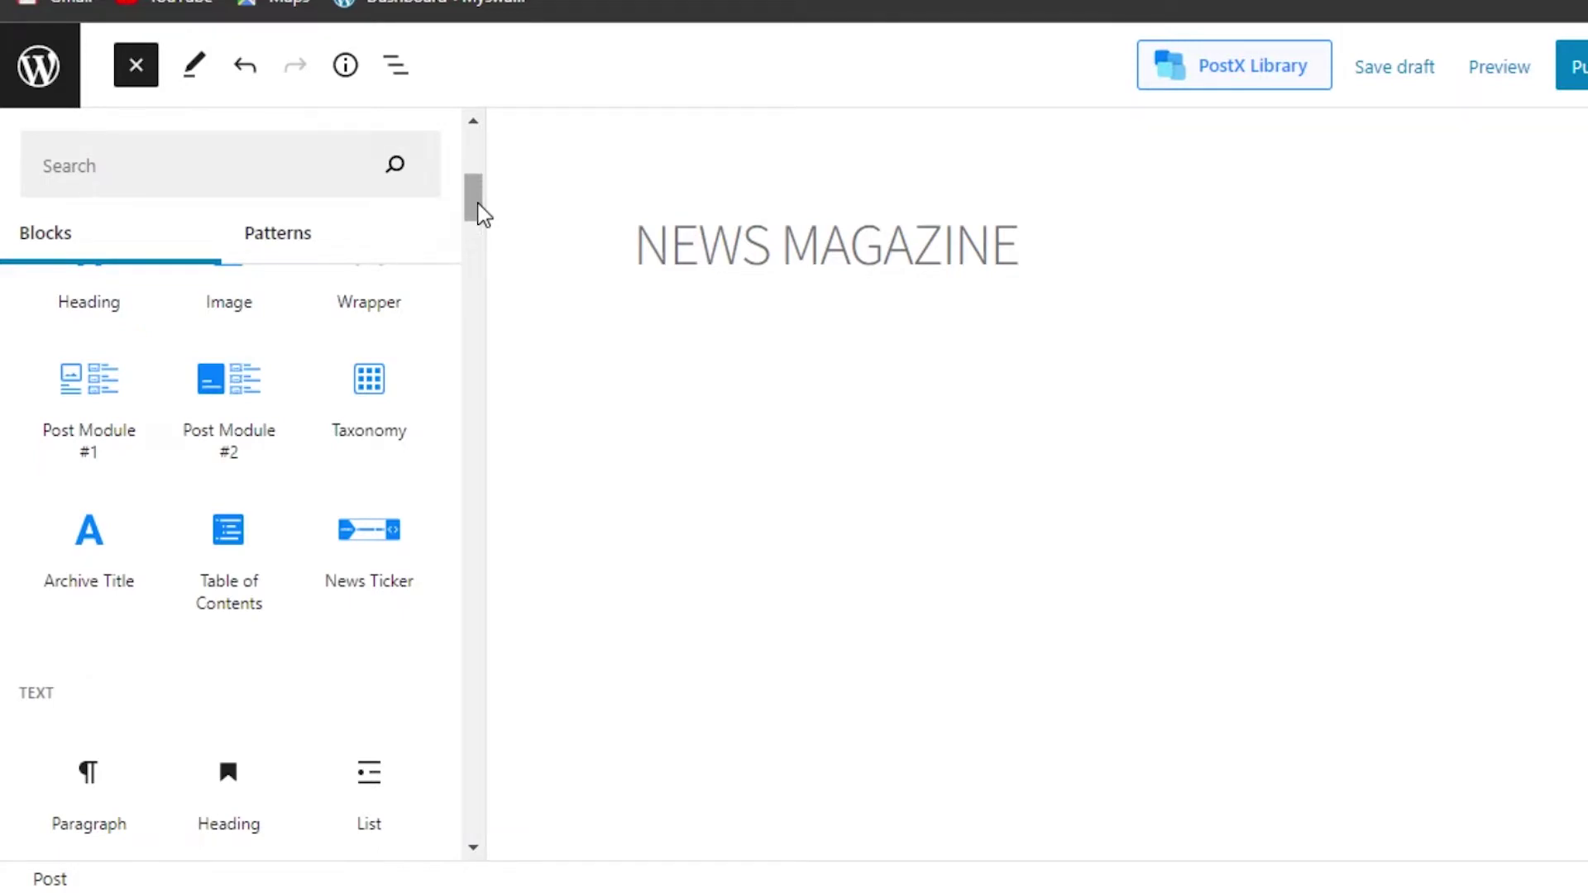
drag(482, 206, 477, 154)
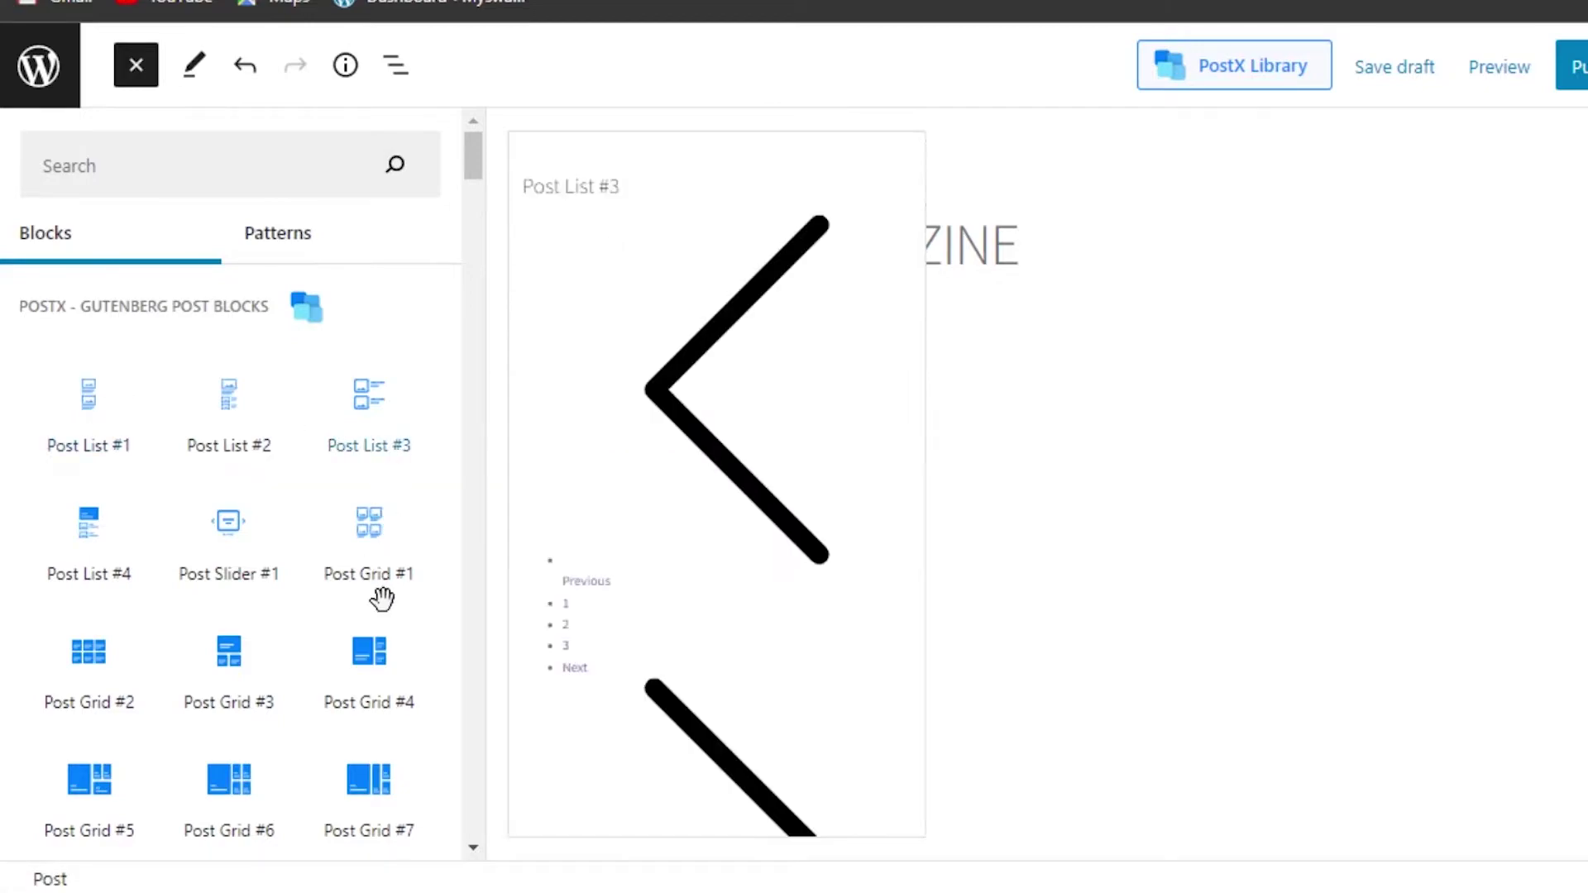
mouse_move(79, 630)
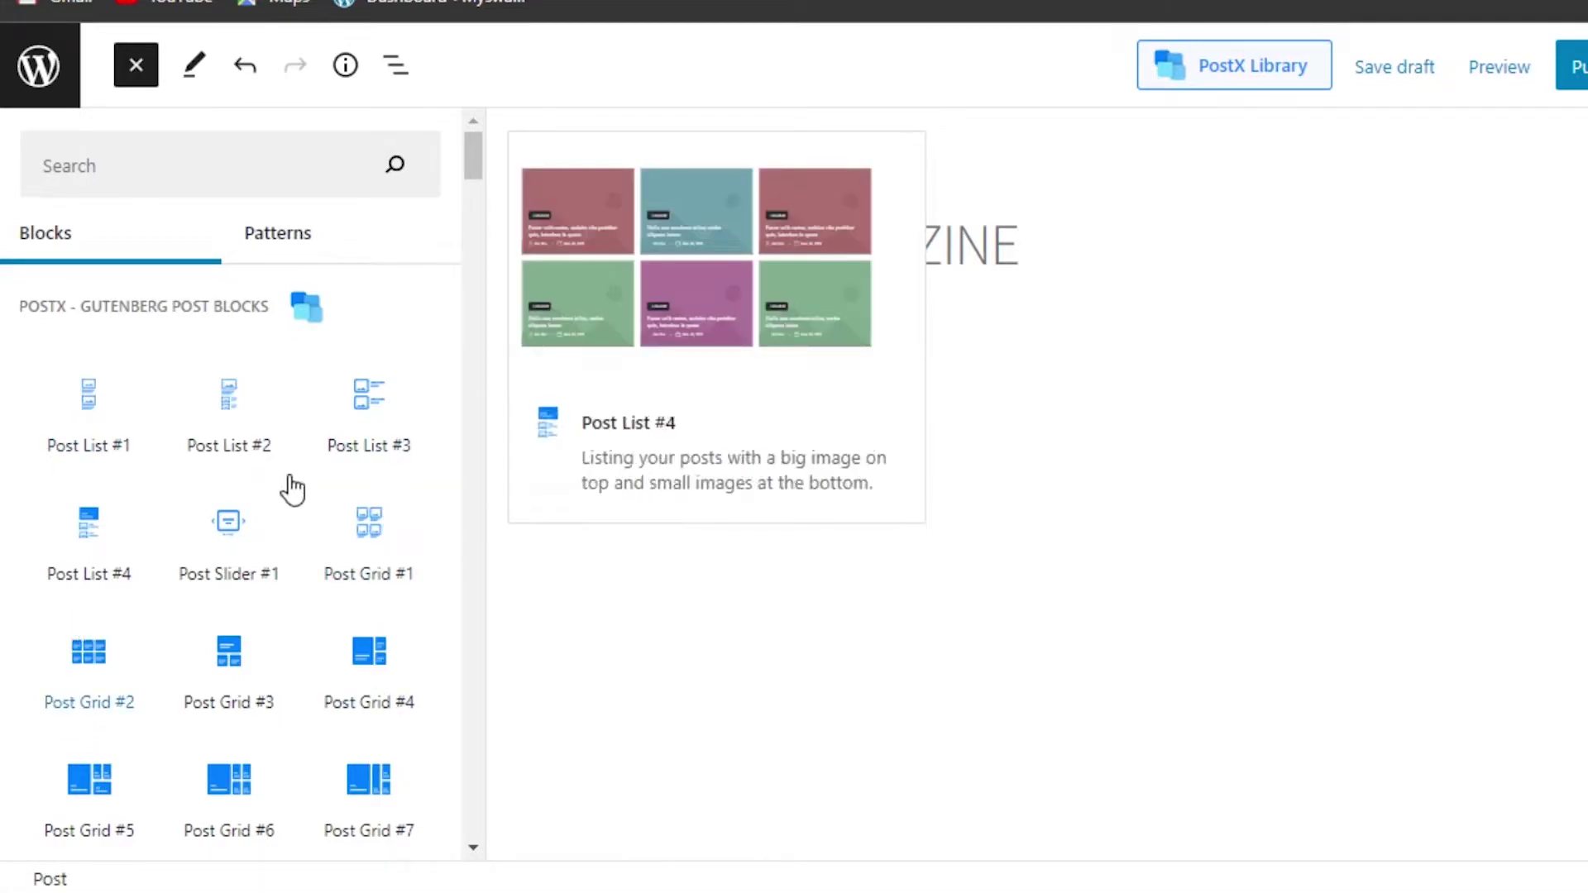
mouse_move(220, 422)
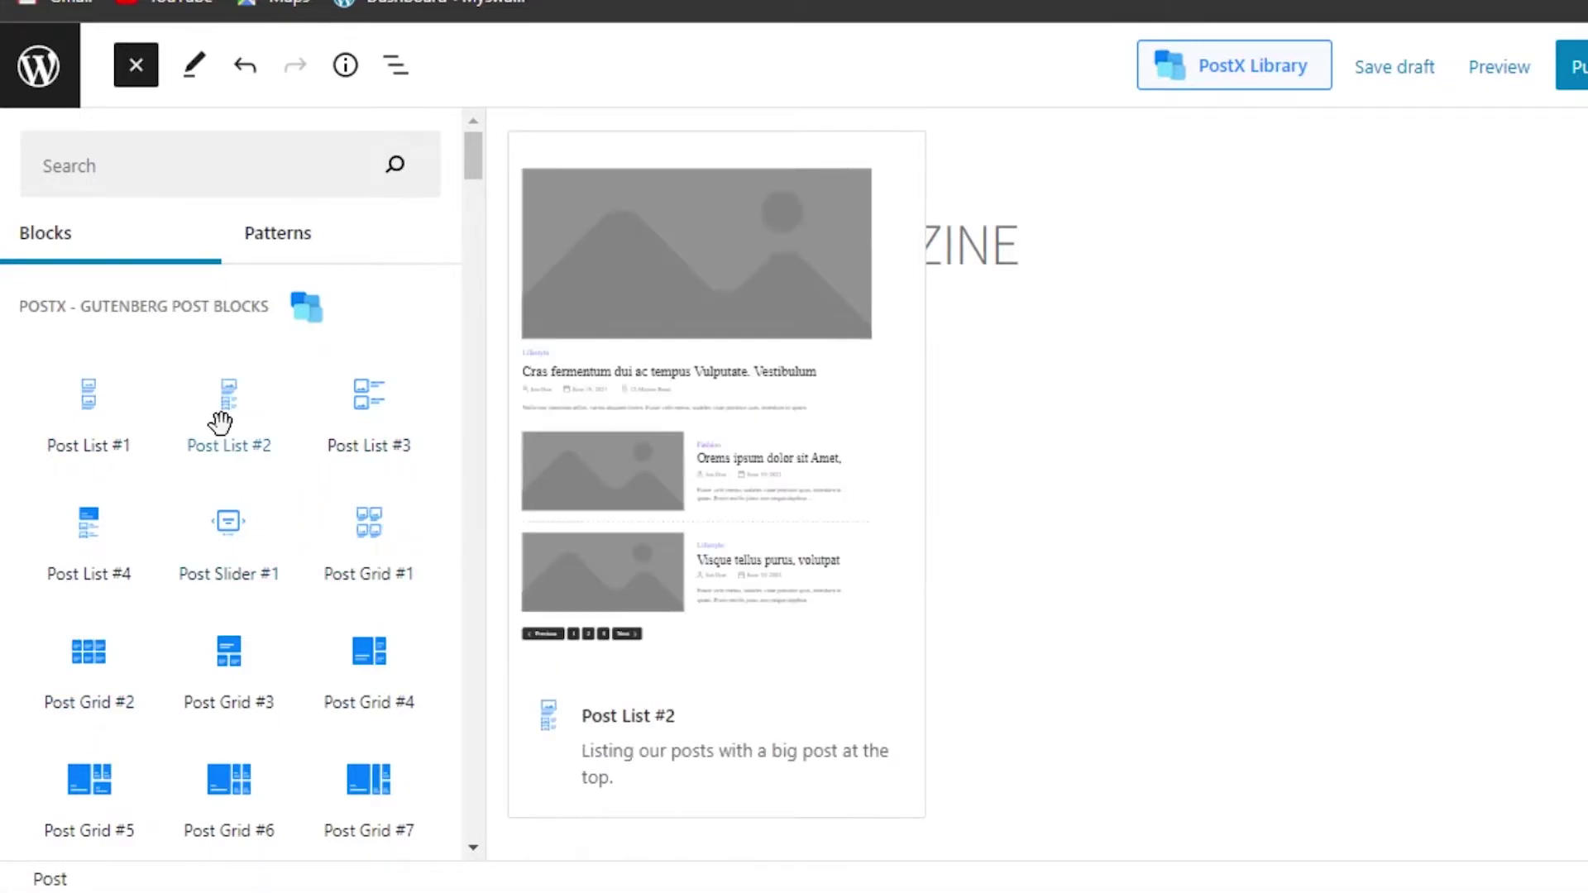
mouse_move(379, 414)
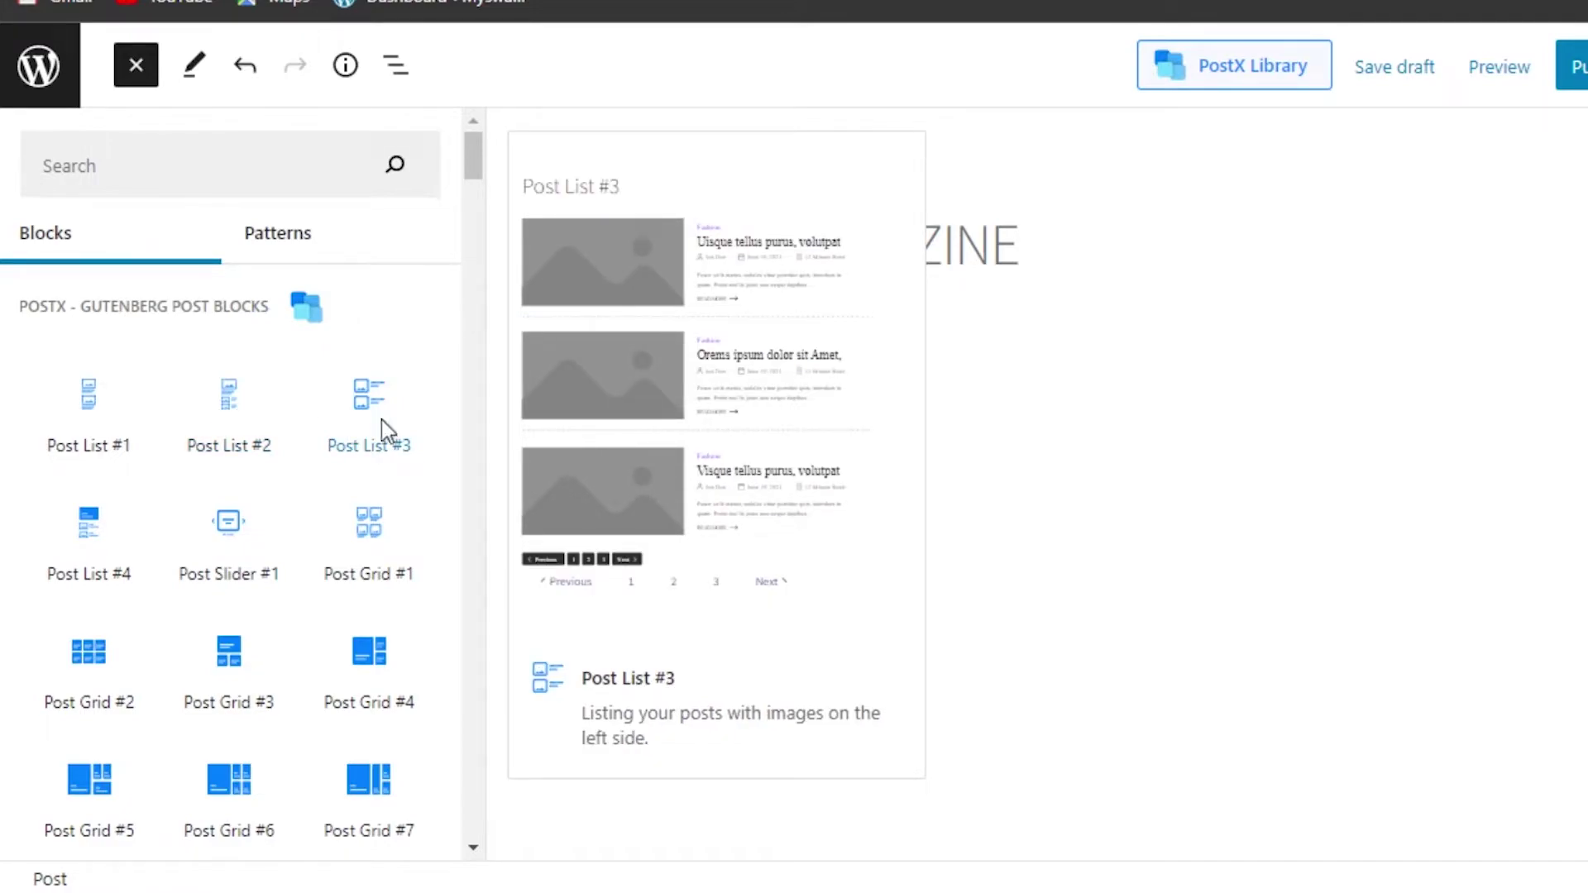
Drag the Post List #3 block into the post just below the NEWS MAGAZINE title
click(340, 430)
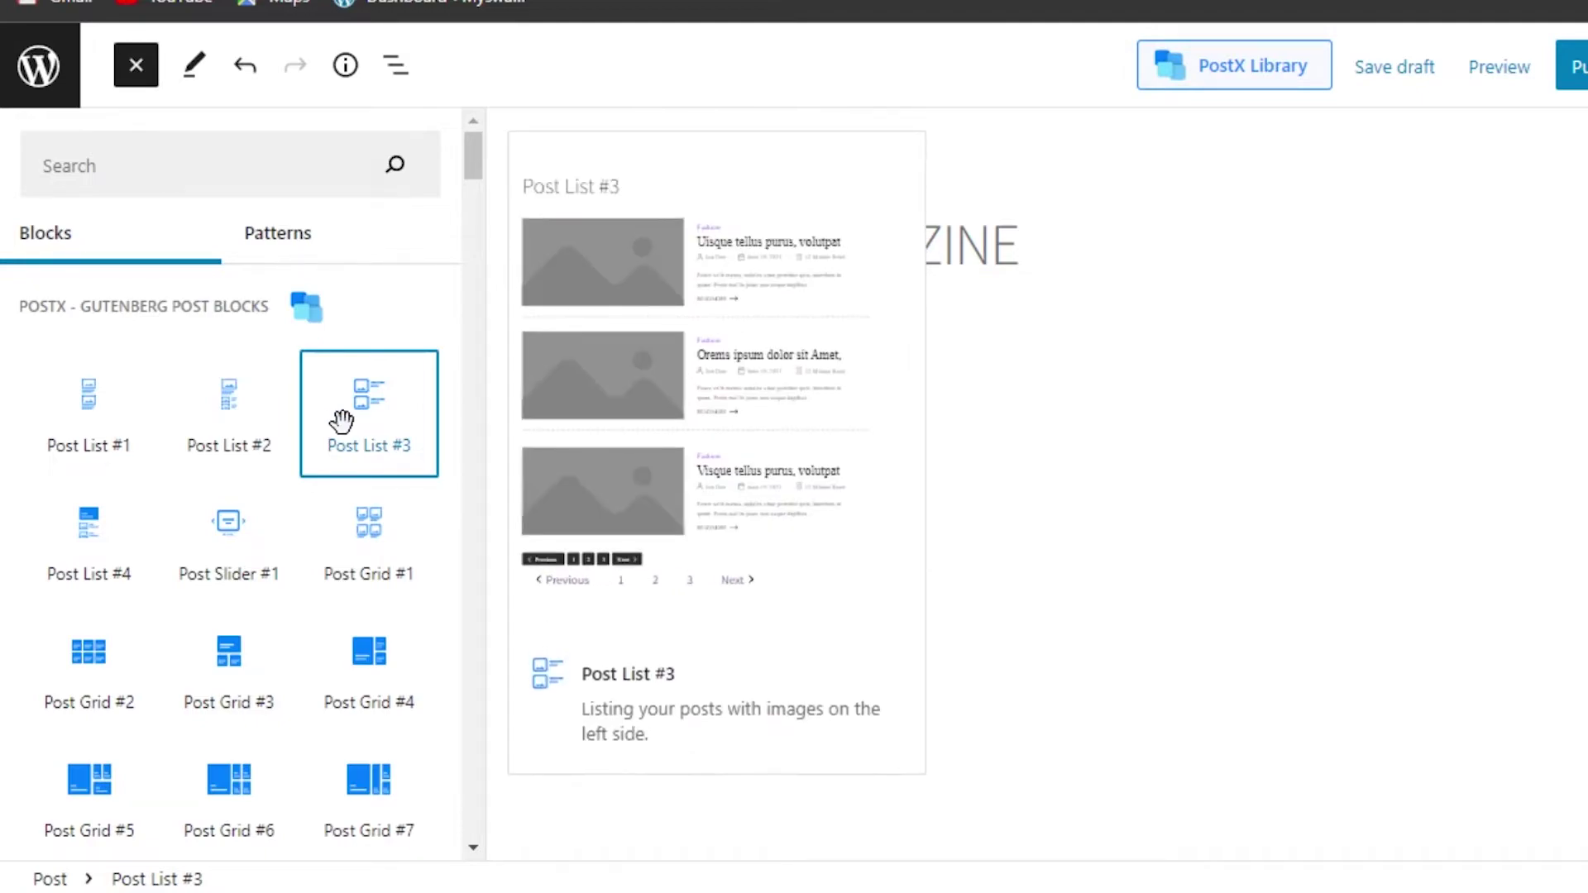
drag(341, 422, 713, 514)
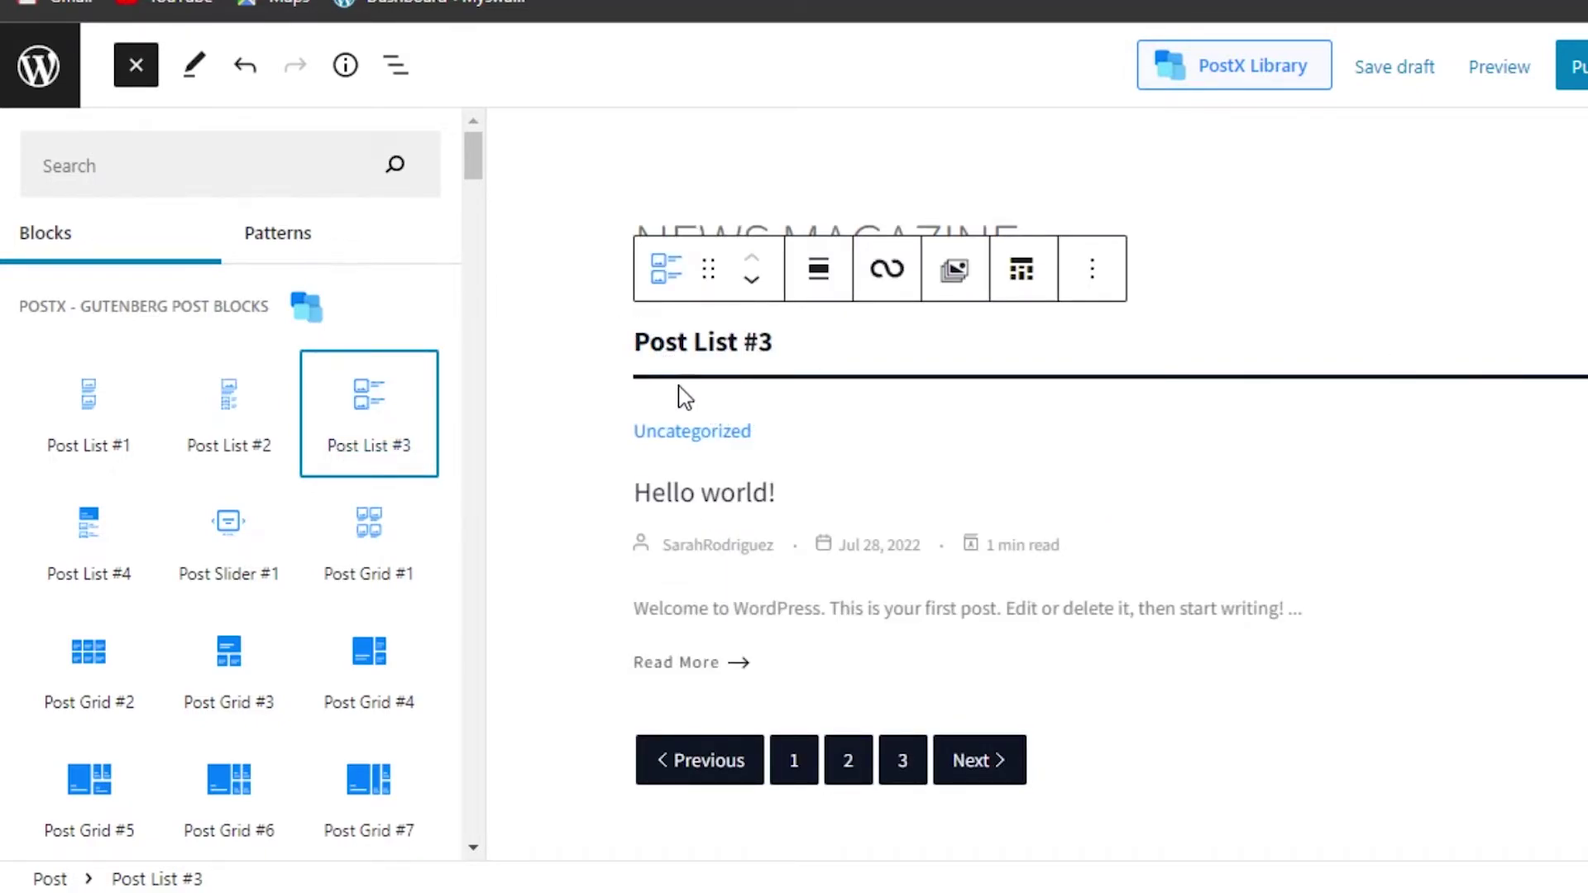
click(768, 355)
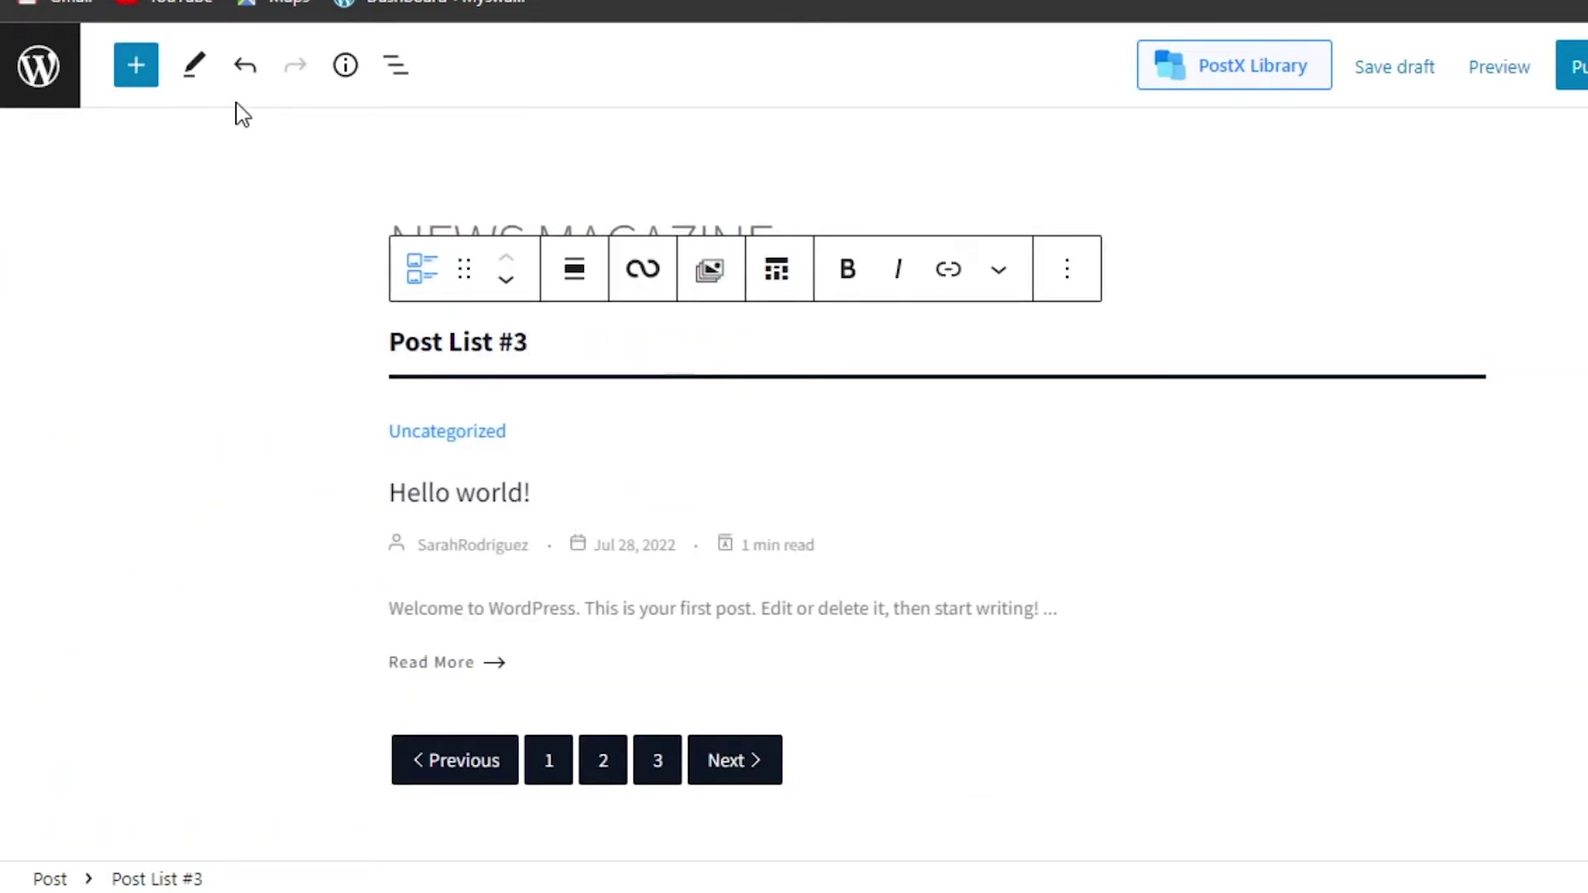
click(136, 66)
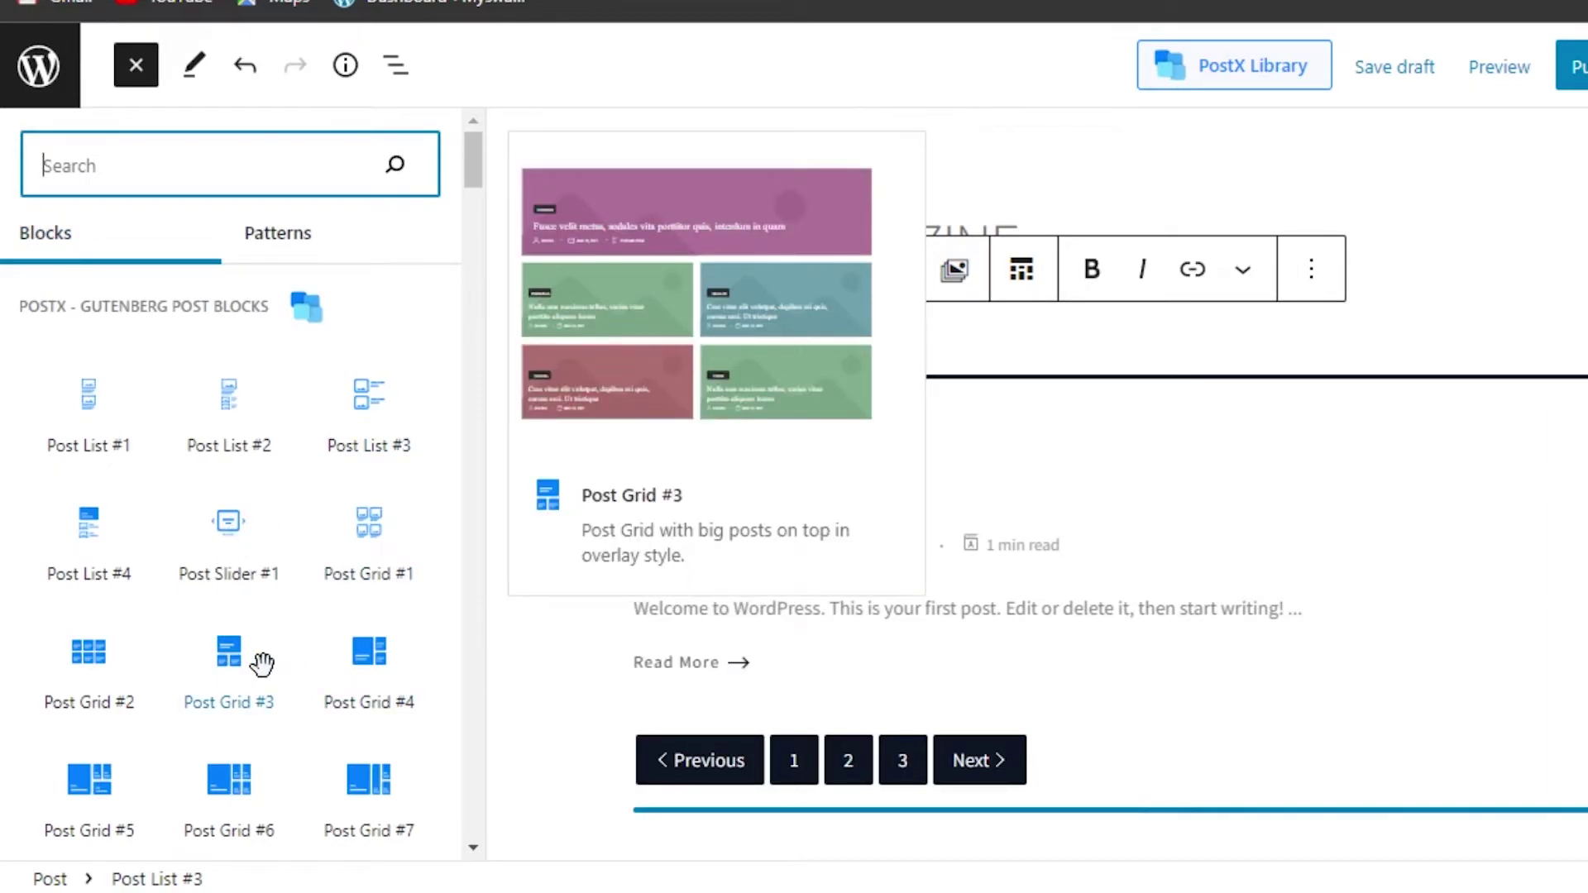
drag(262, 664, 1012, 423)
drag(1042, 524, 1107, 329)
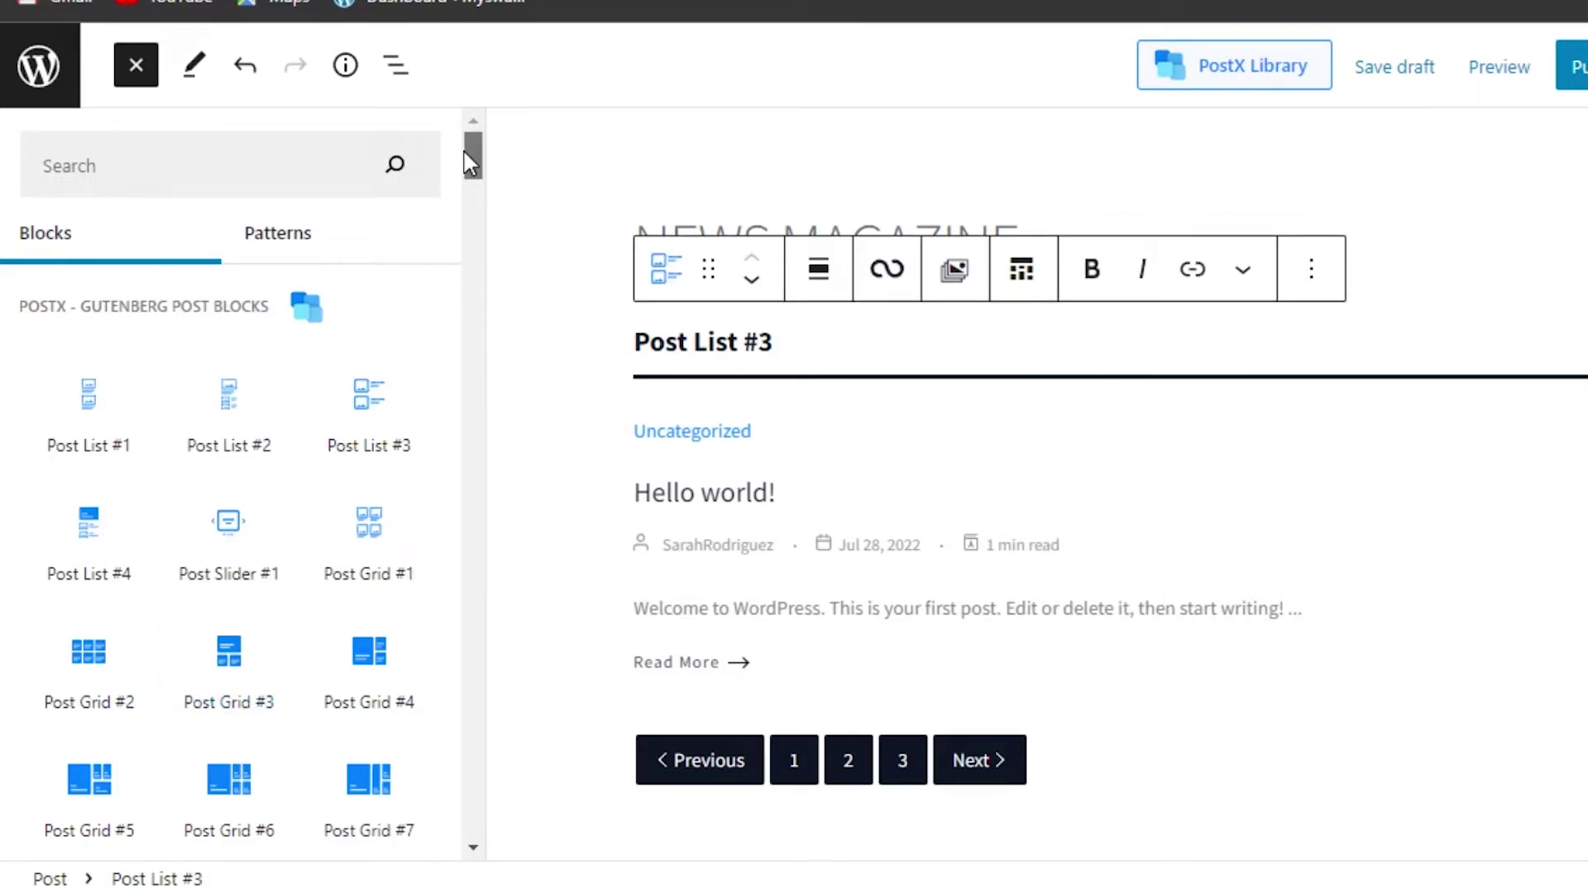
drag(470, 161, 467, 192)
mouse_move(35, 397)
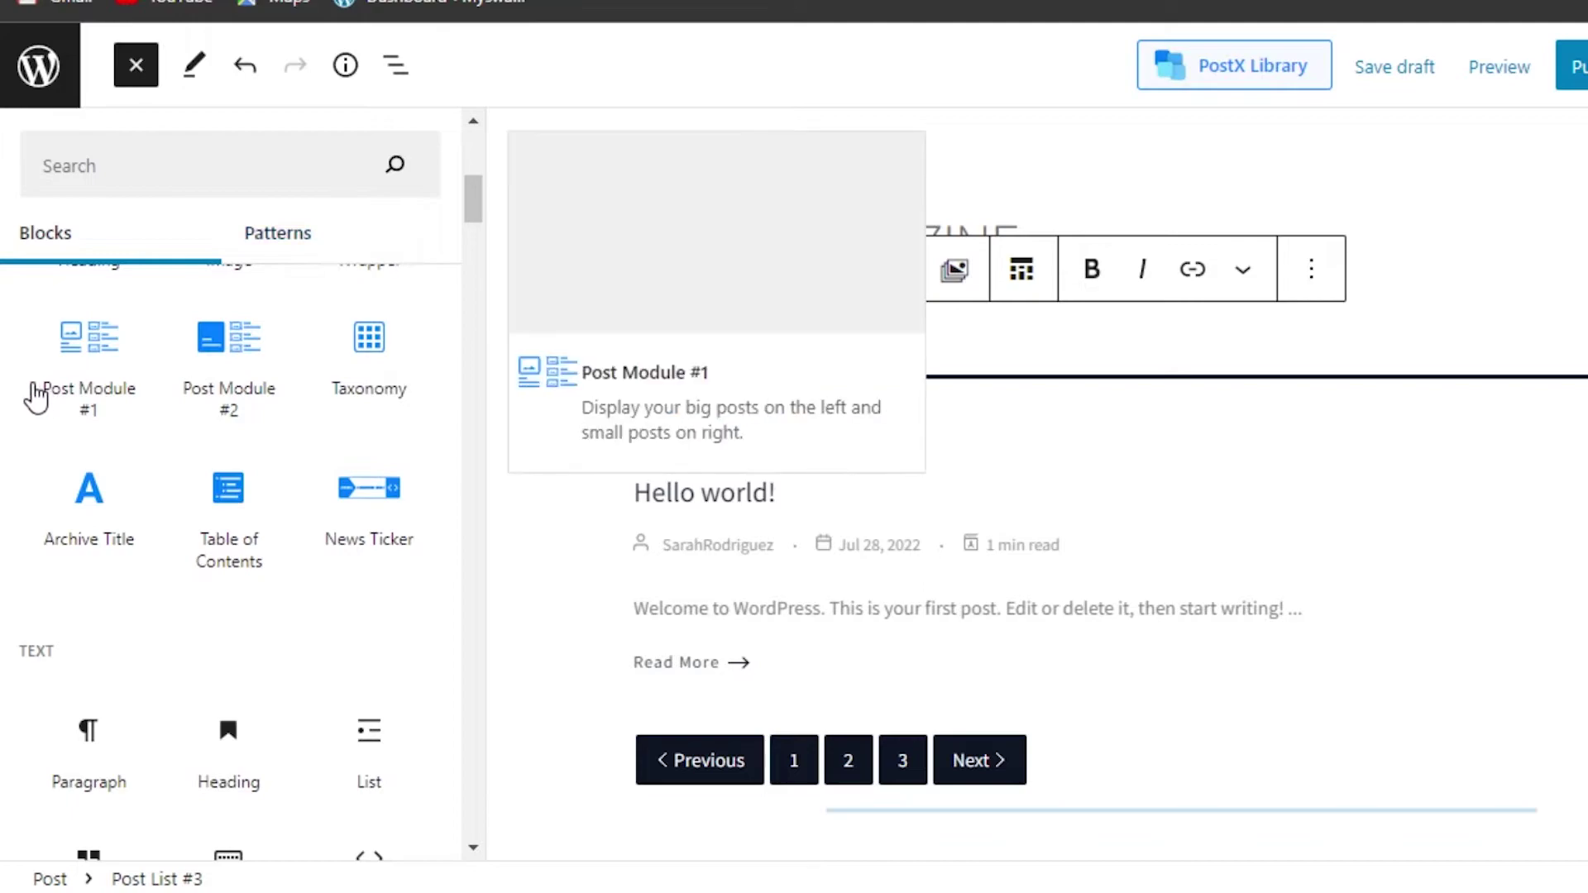
mouse_move(378, 356)
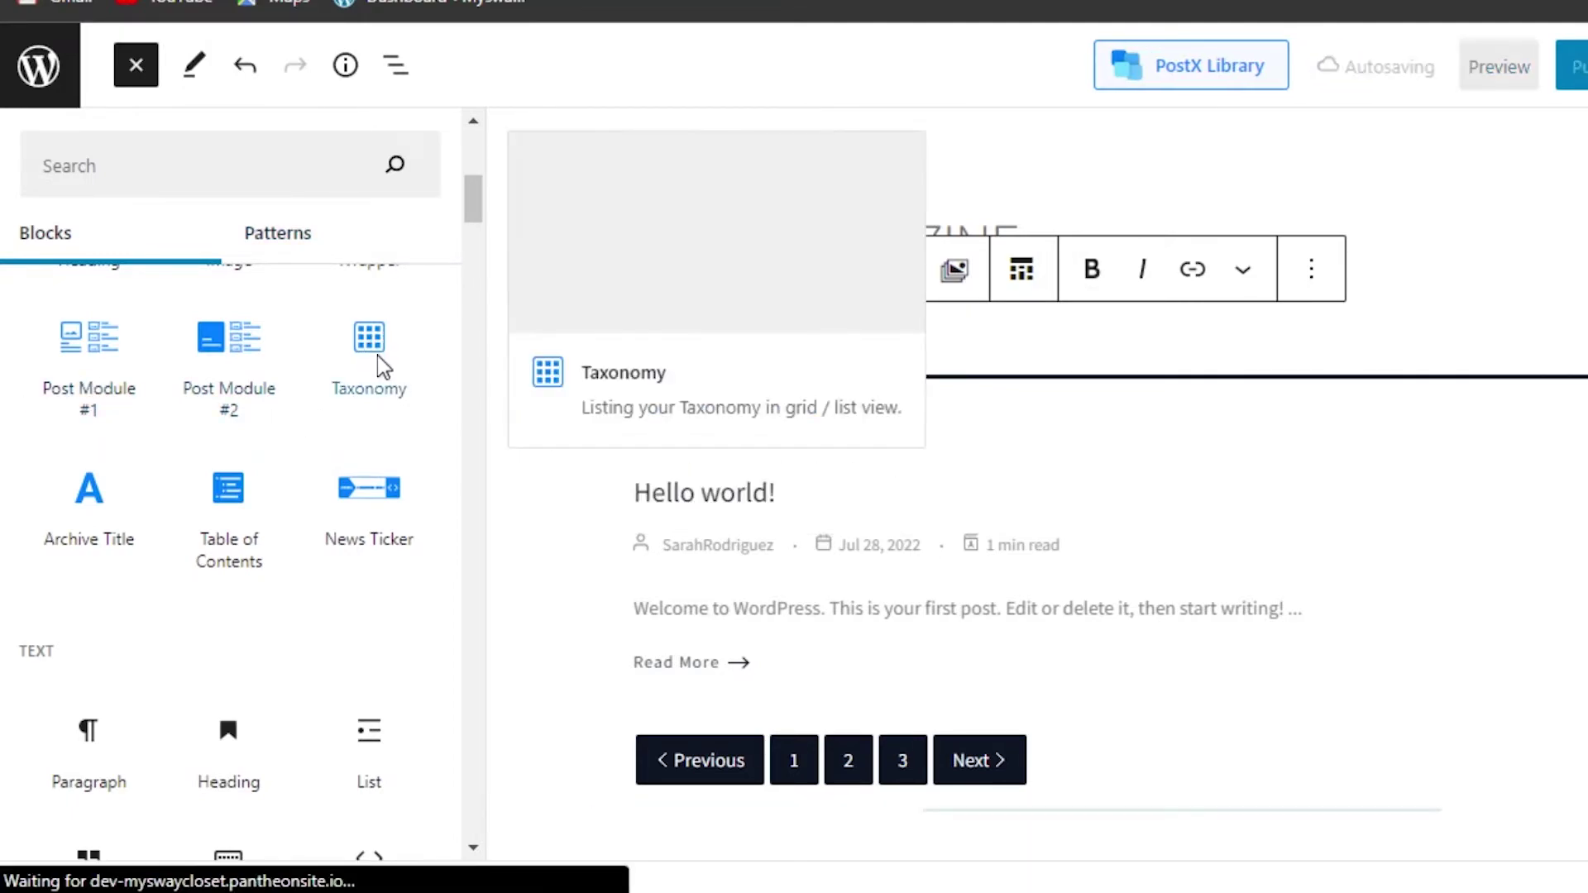
mouse_move(344, 504)
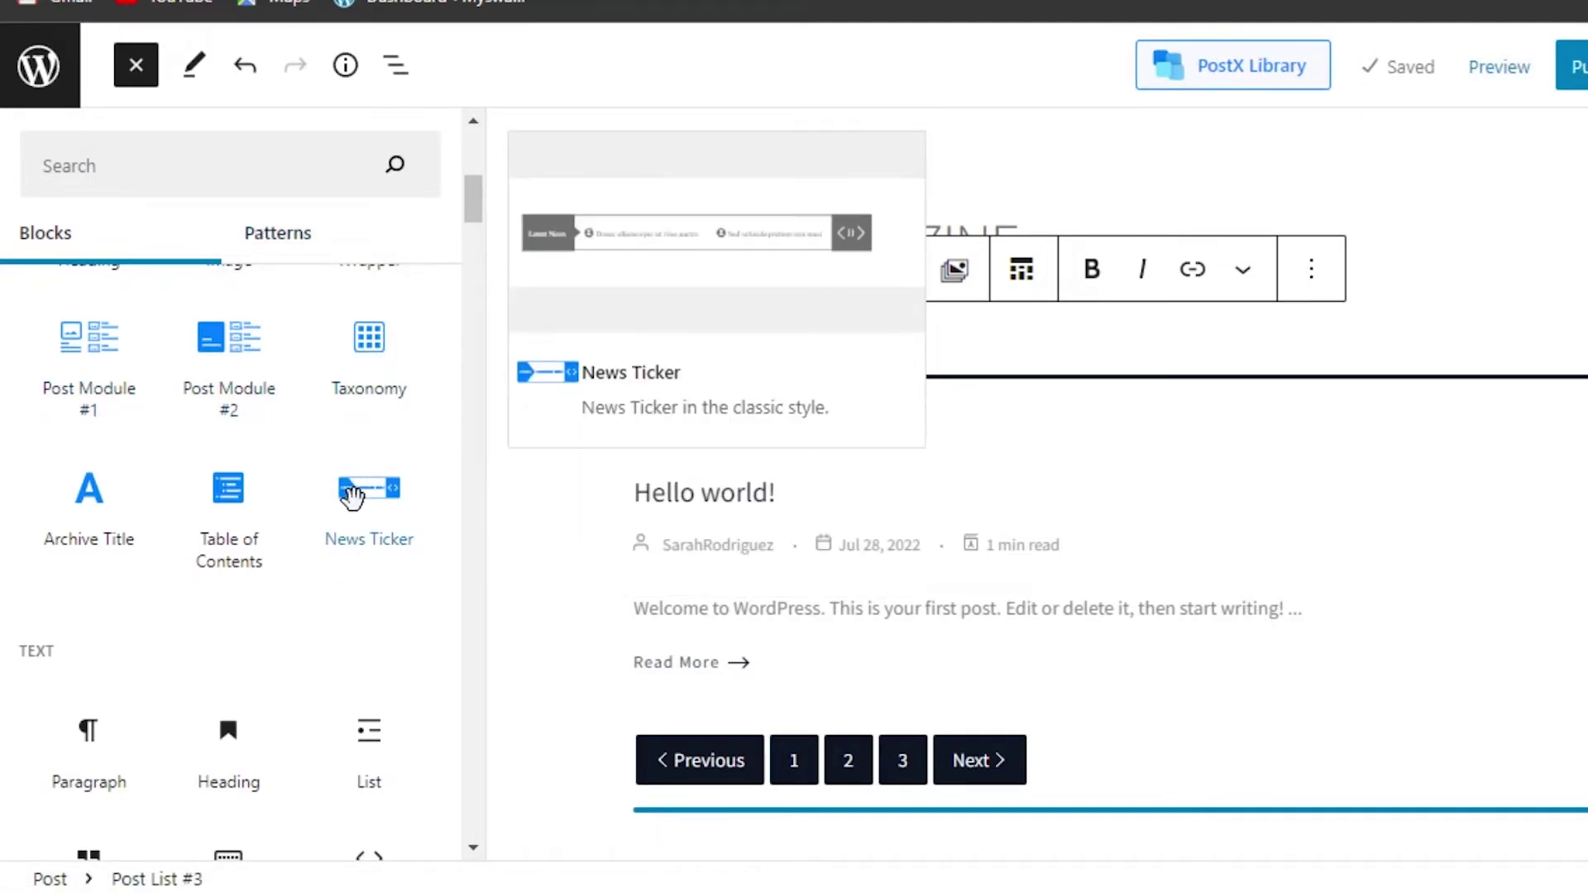
mouse_move(240, 498)
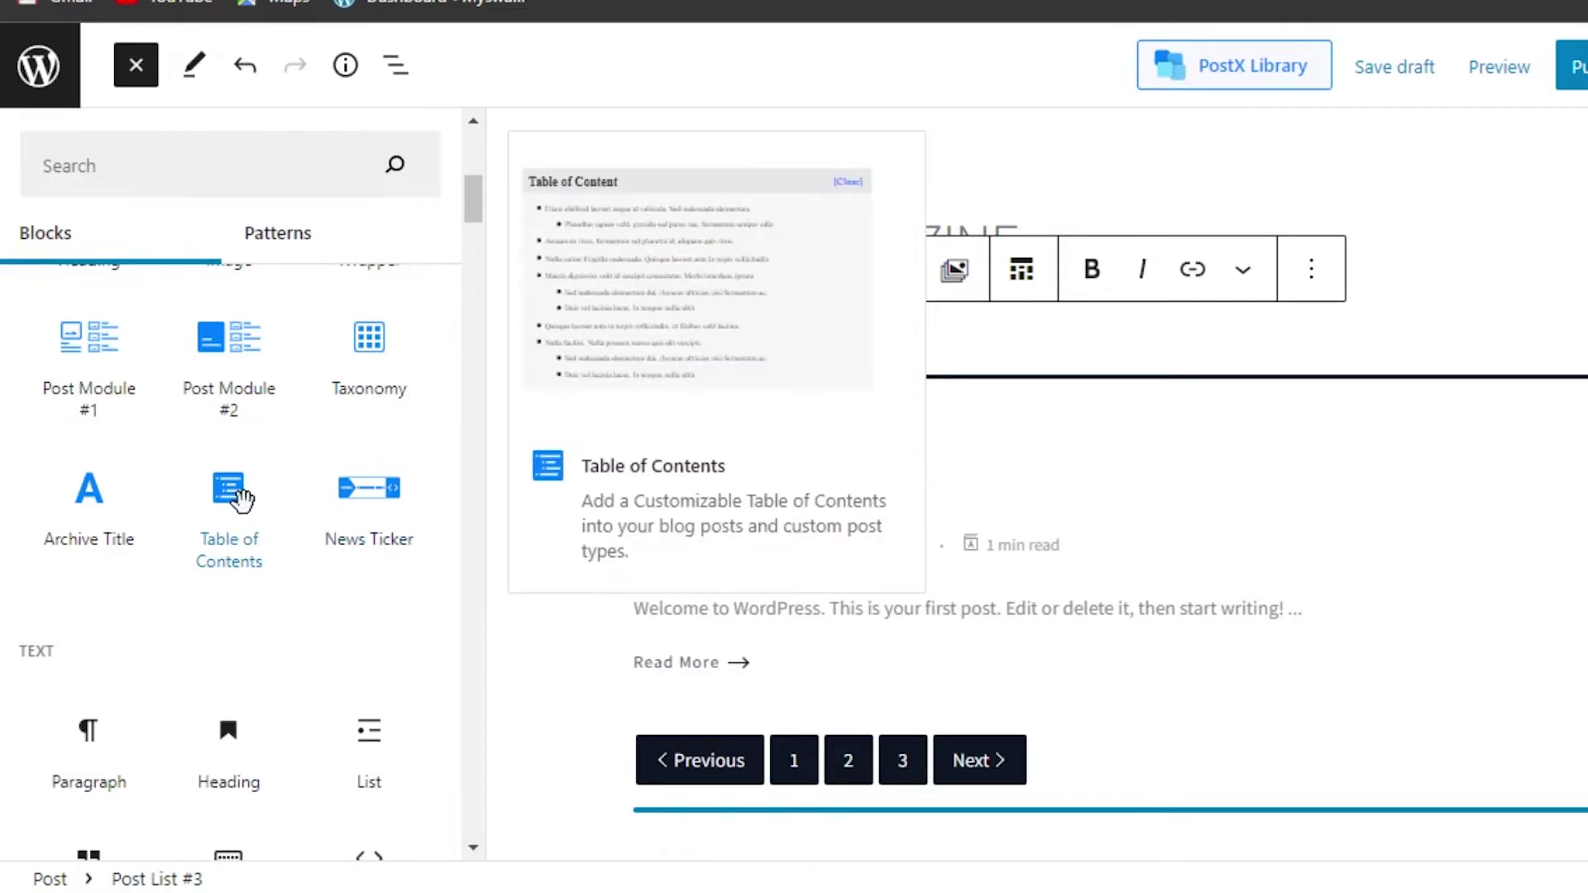
mouse_move(116, 558)
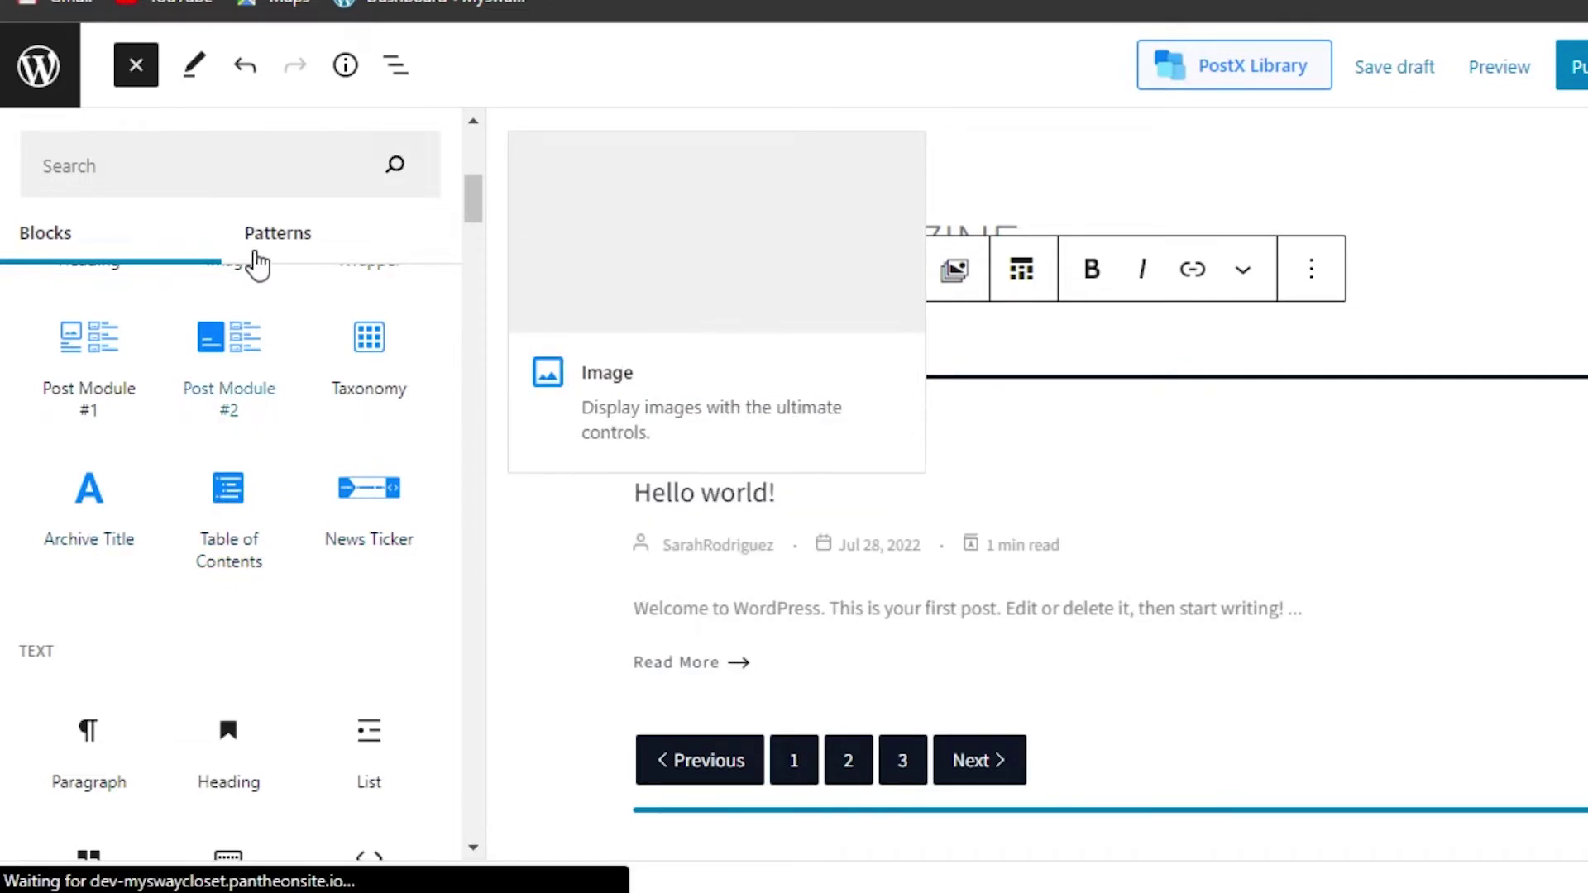
Drag the 'Positive growth.' pattern from the Patterns list to sit above the Post List #3 block
click(266, 240)
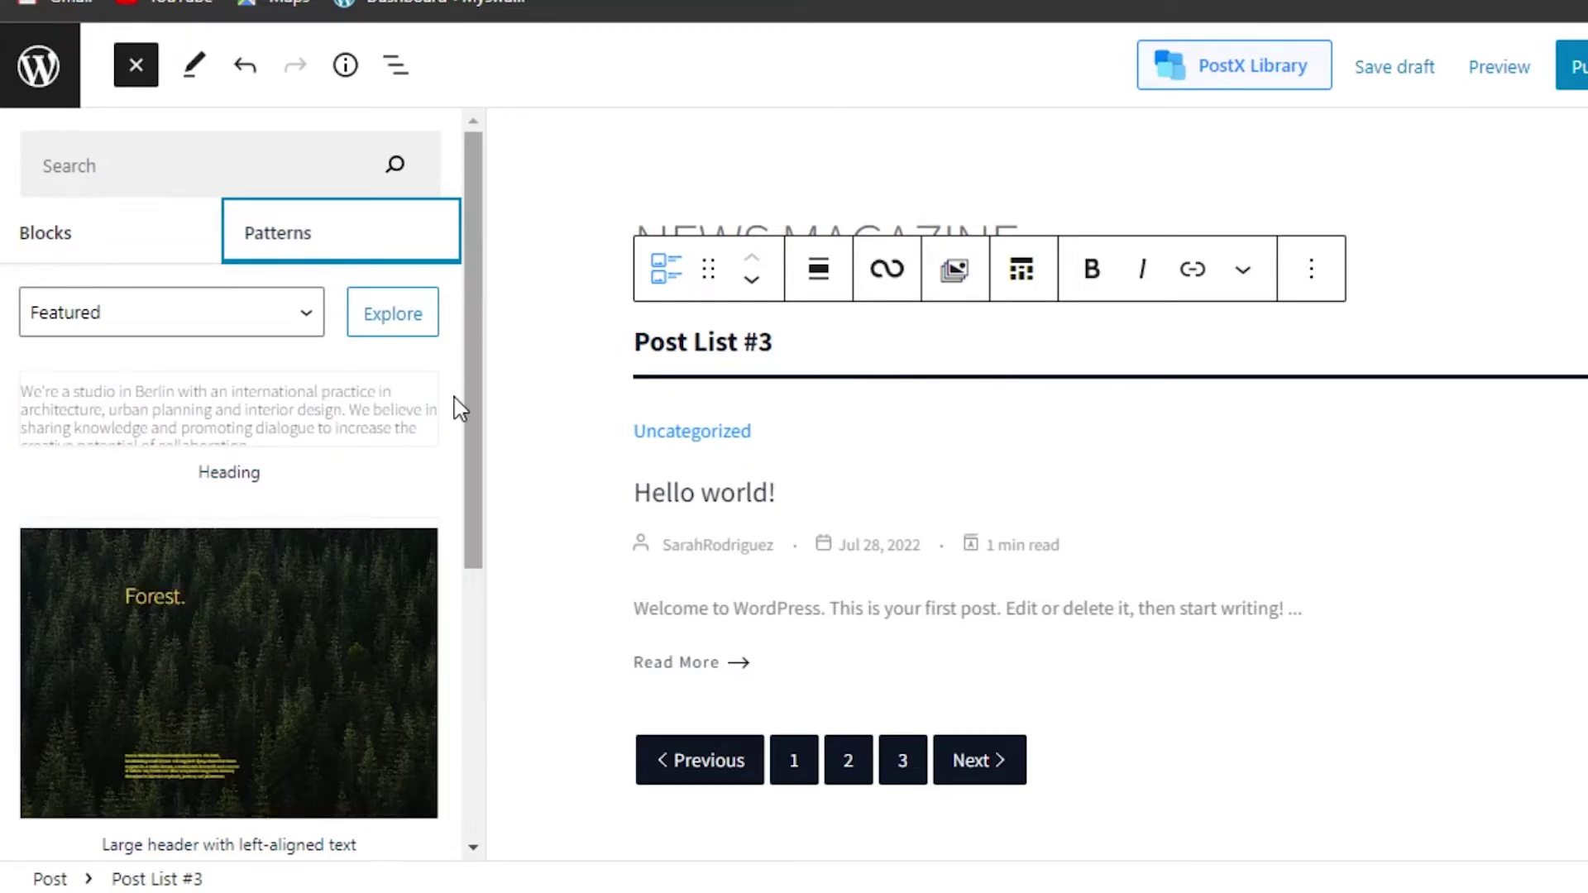
scroll(460, 407, down, 5)
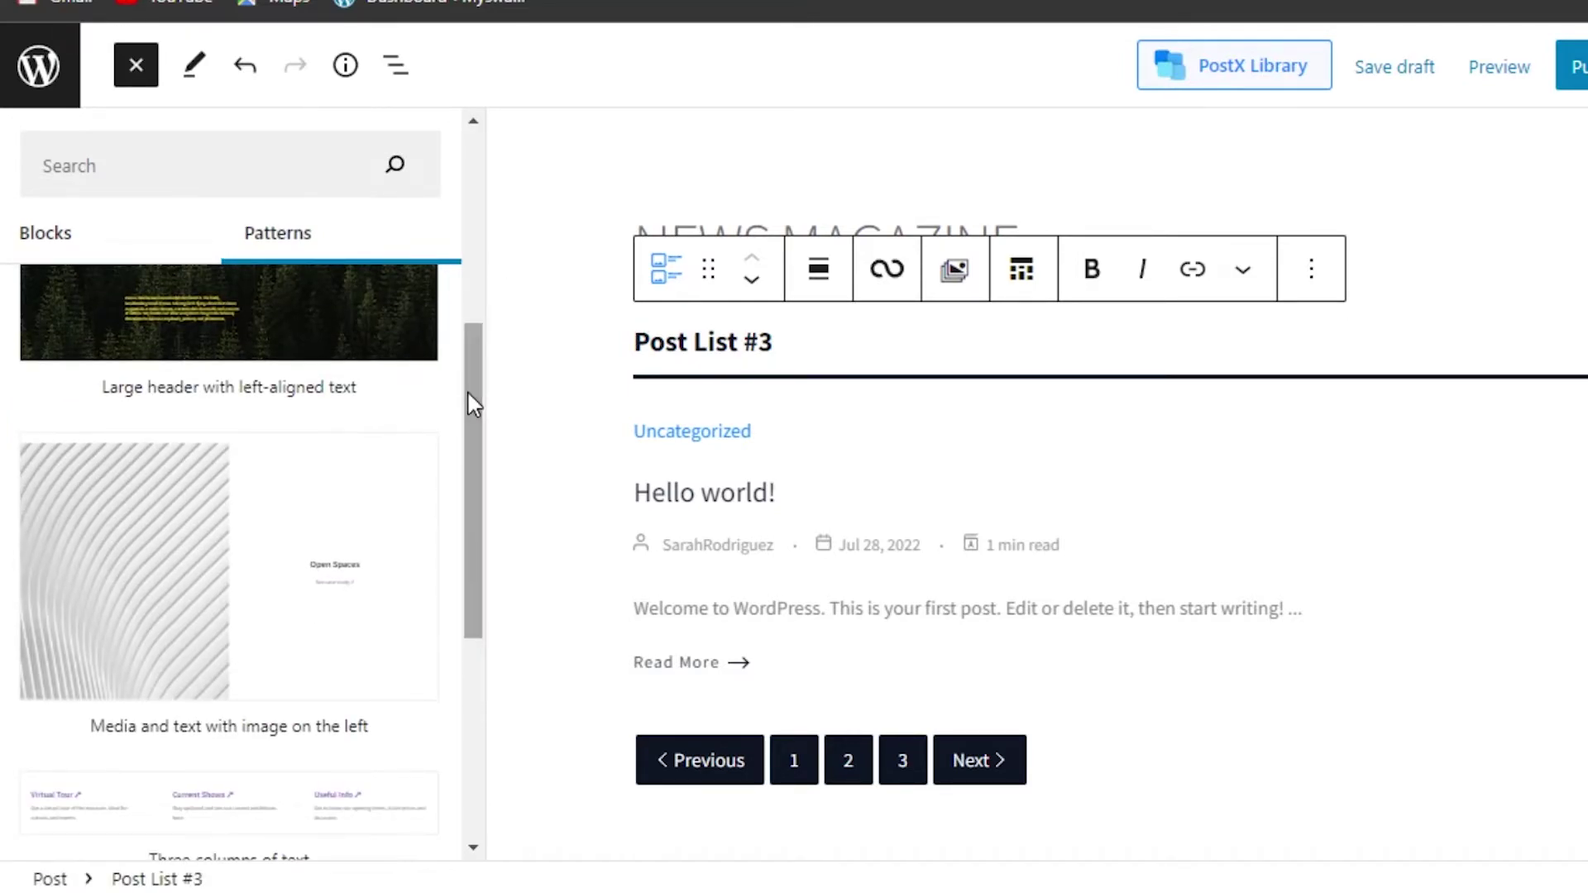
drag(467, 390, 466, 612)
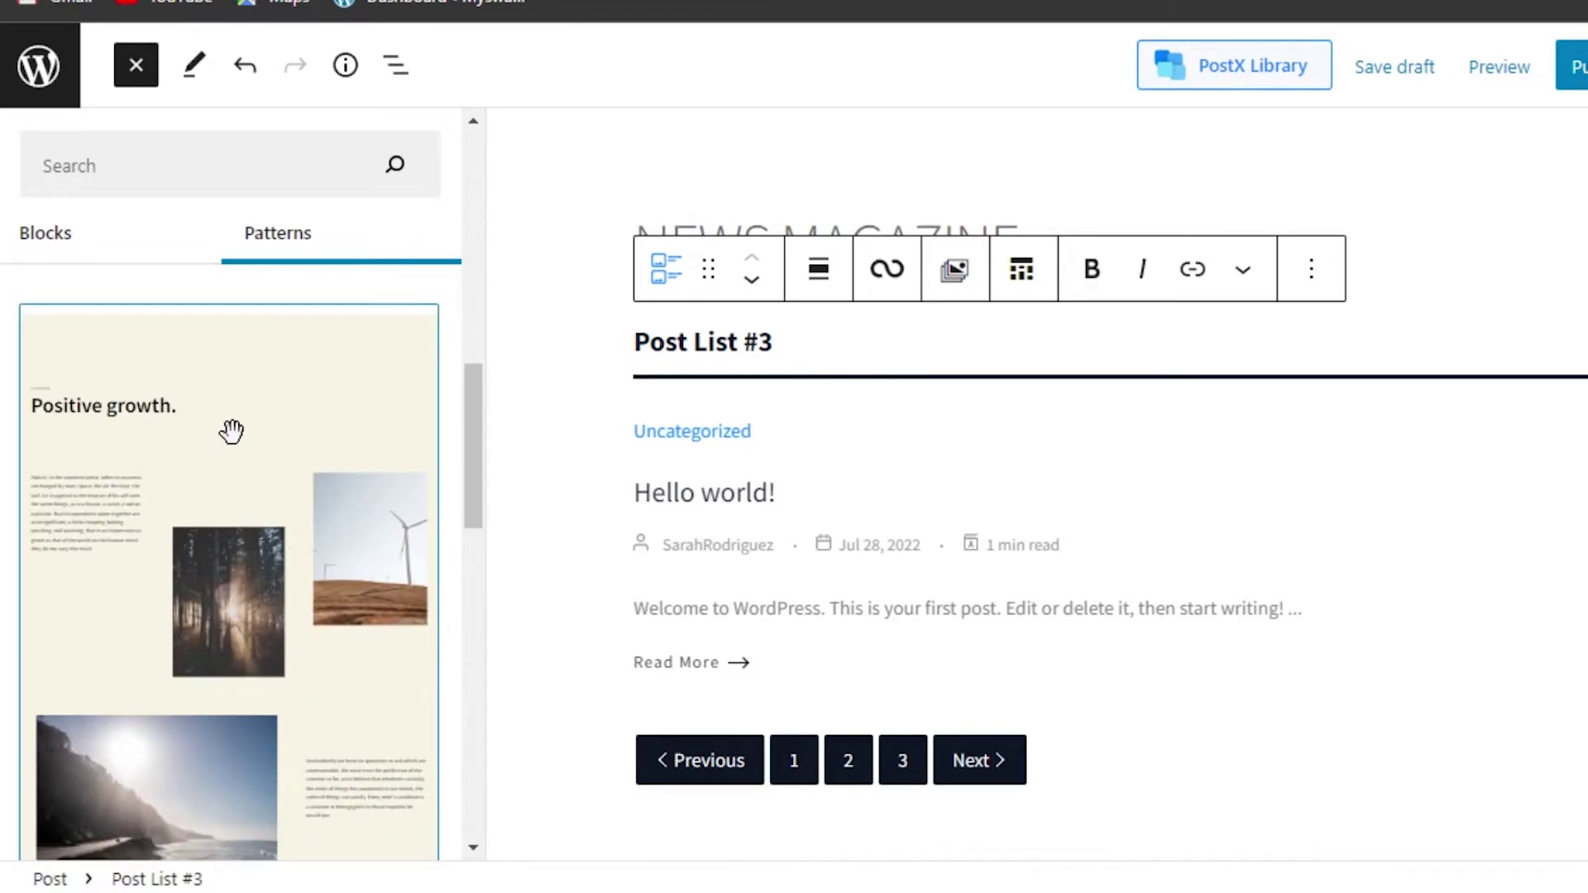
drag(232, 431, 525, 446)
drag(819, 411, 1095, 360)
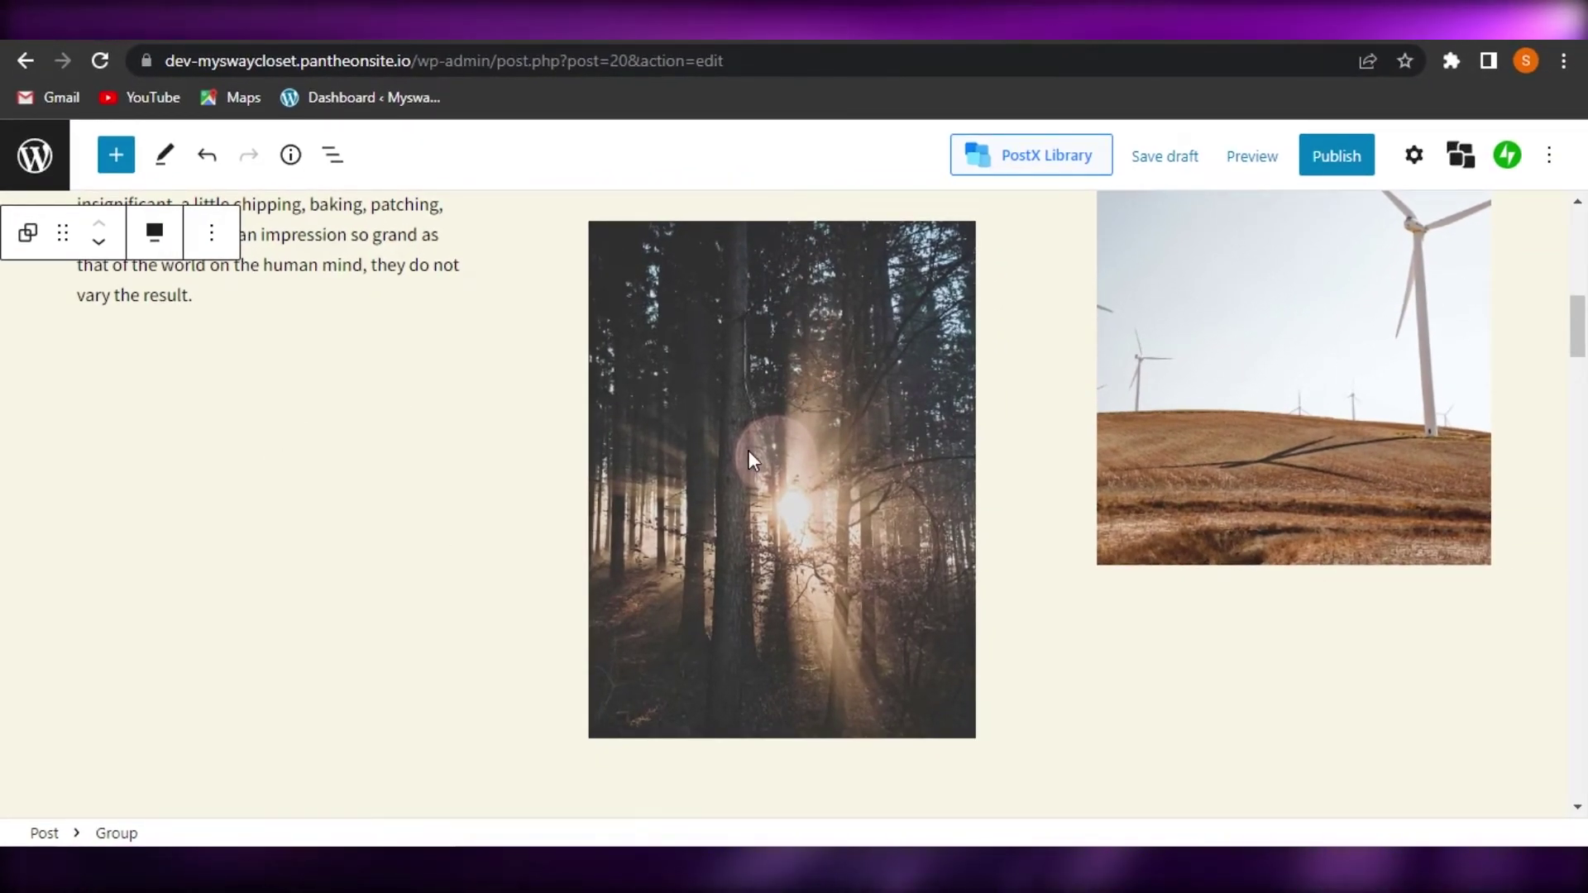
drag(1580, 333, 1580, 470)
scroll(378, 201, up, 15)
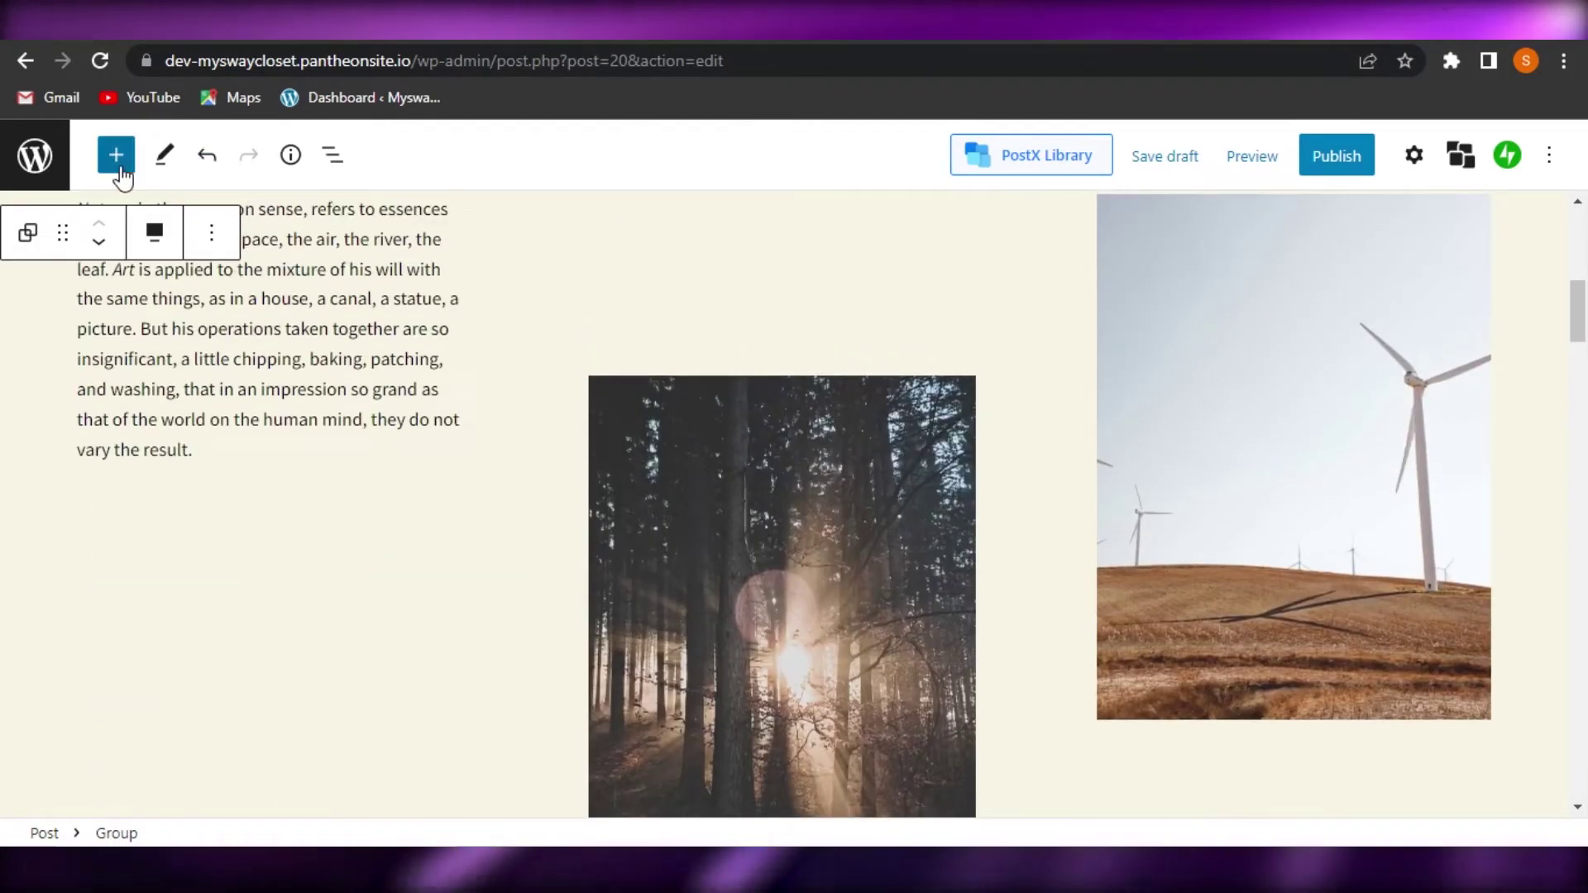
click(120, 169)
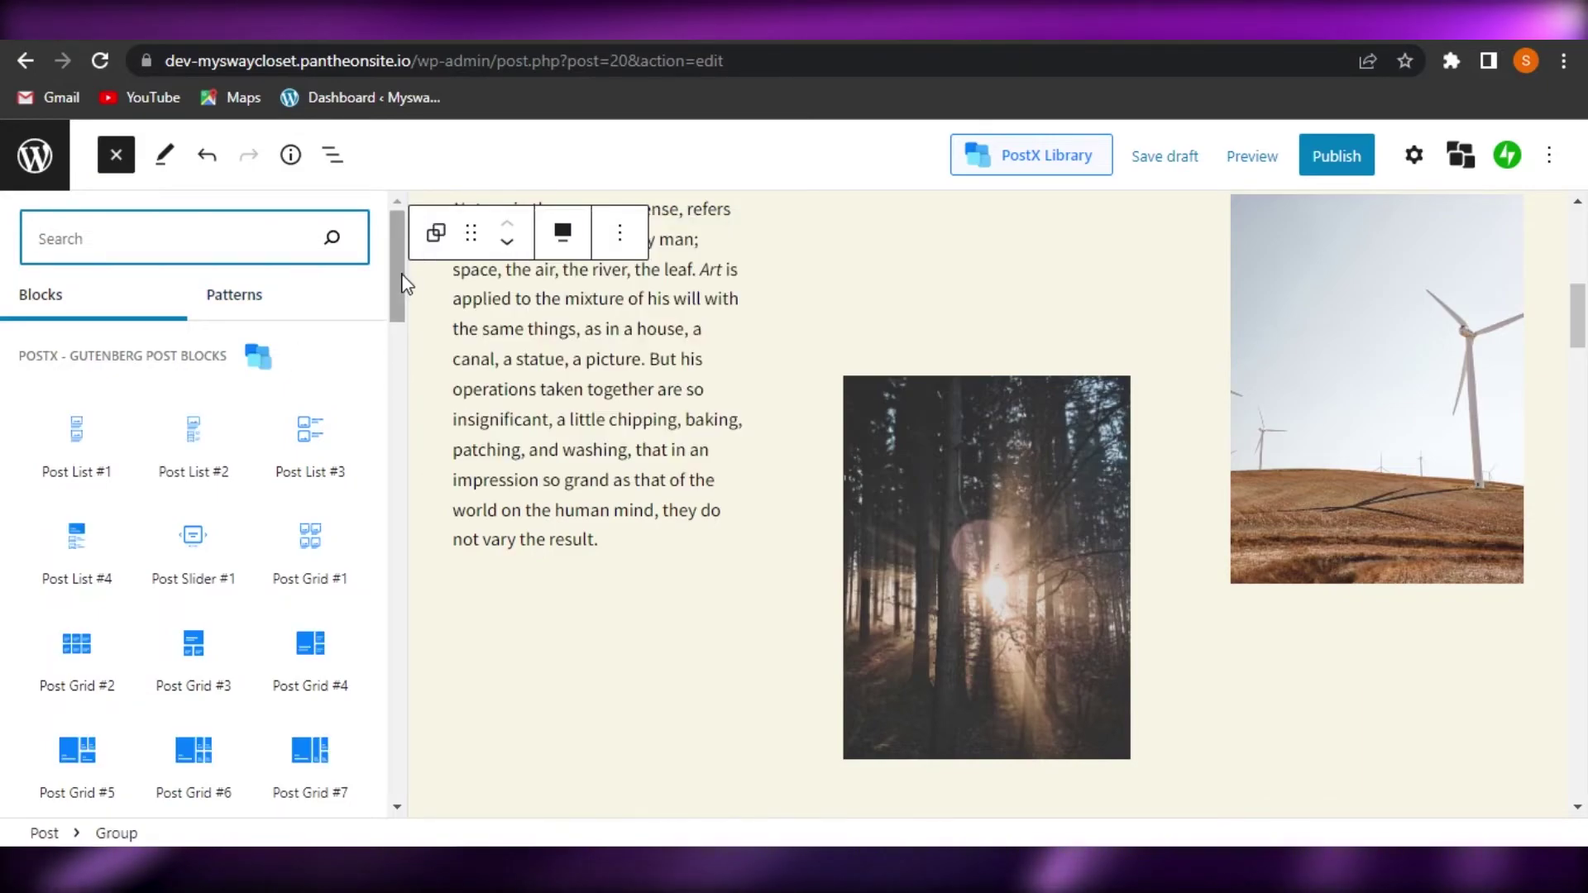
mouse_move(405, 284)
mouse_down()
mouse_move(403, 327)
mouse_move(402, 286)
mouse_up()
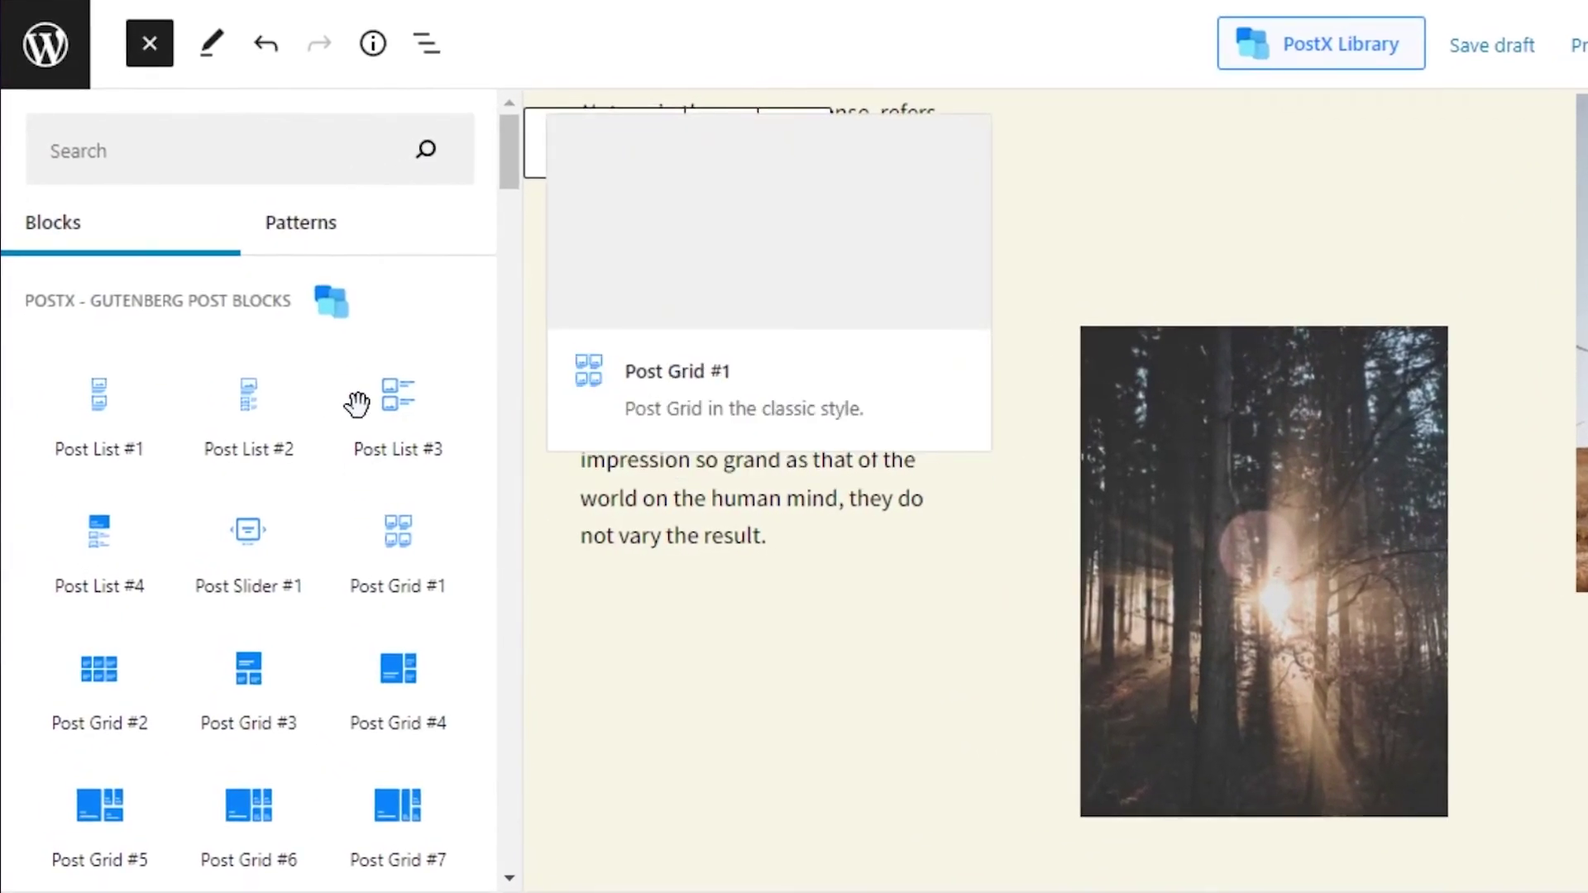
mouse_move(357, 404)
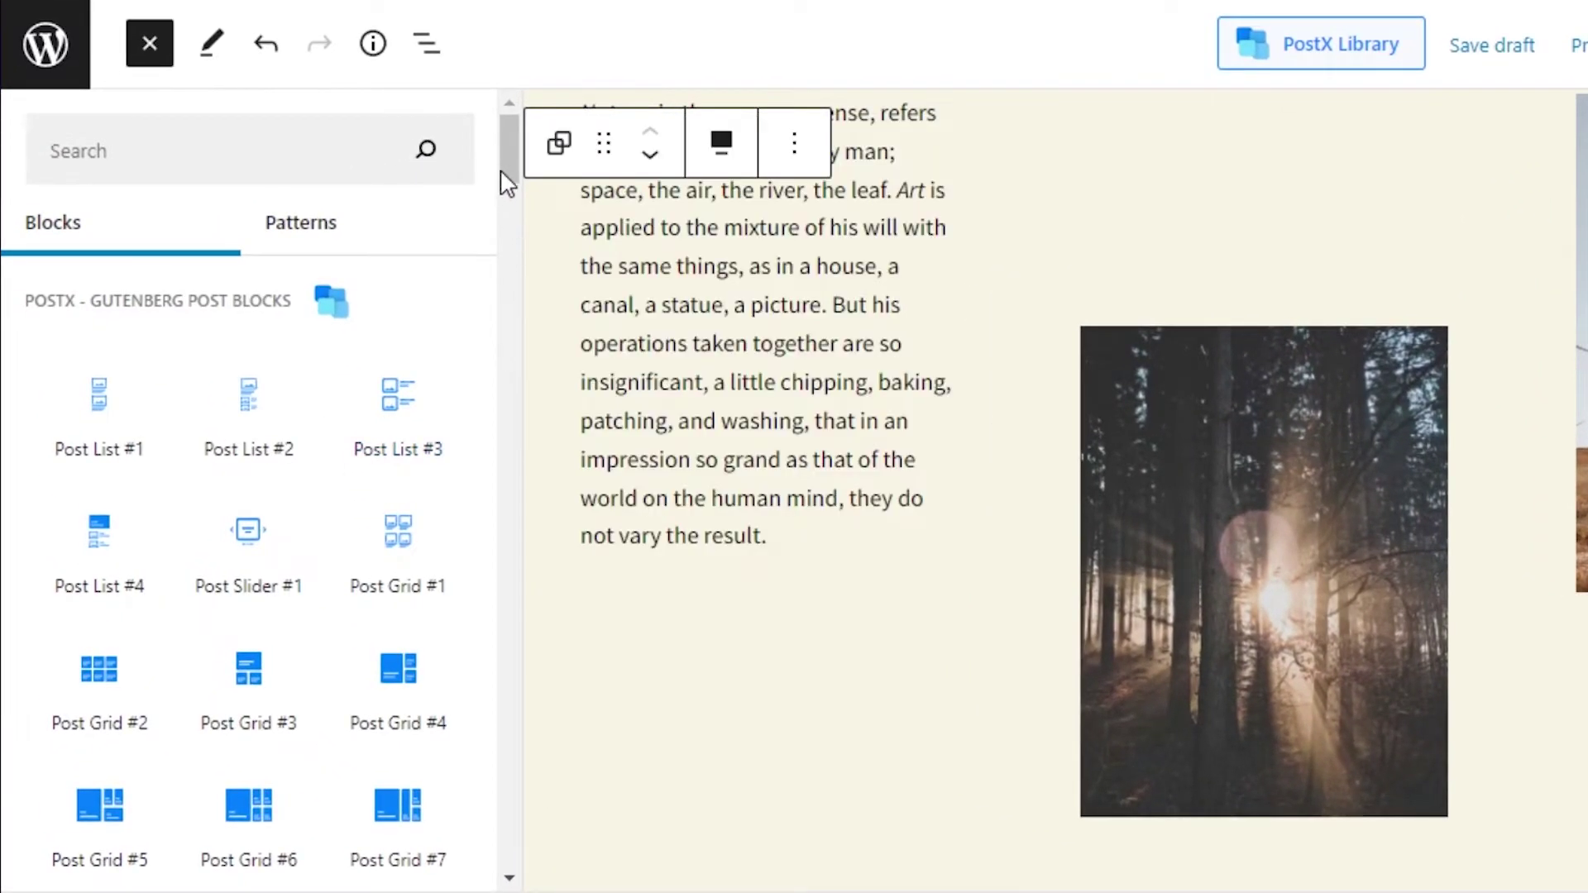
drag(502, 148, 511, 277)
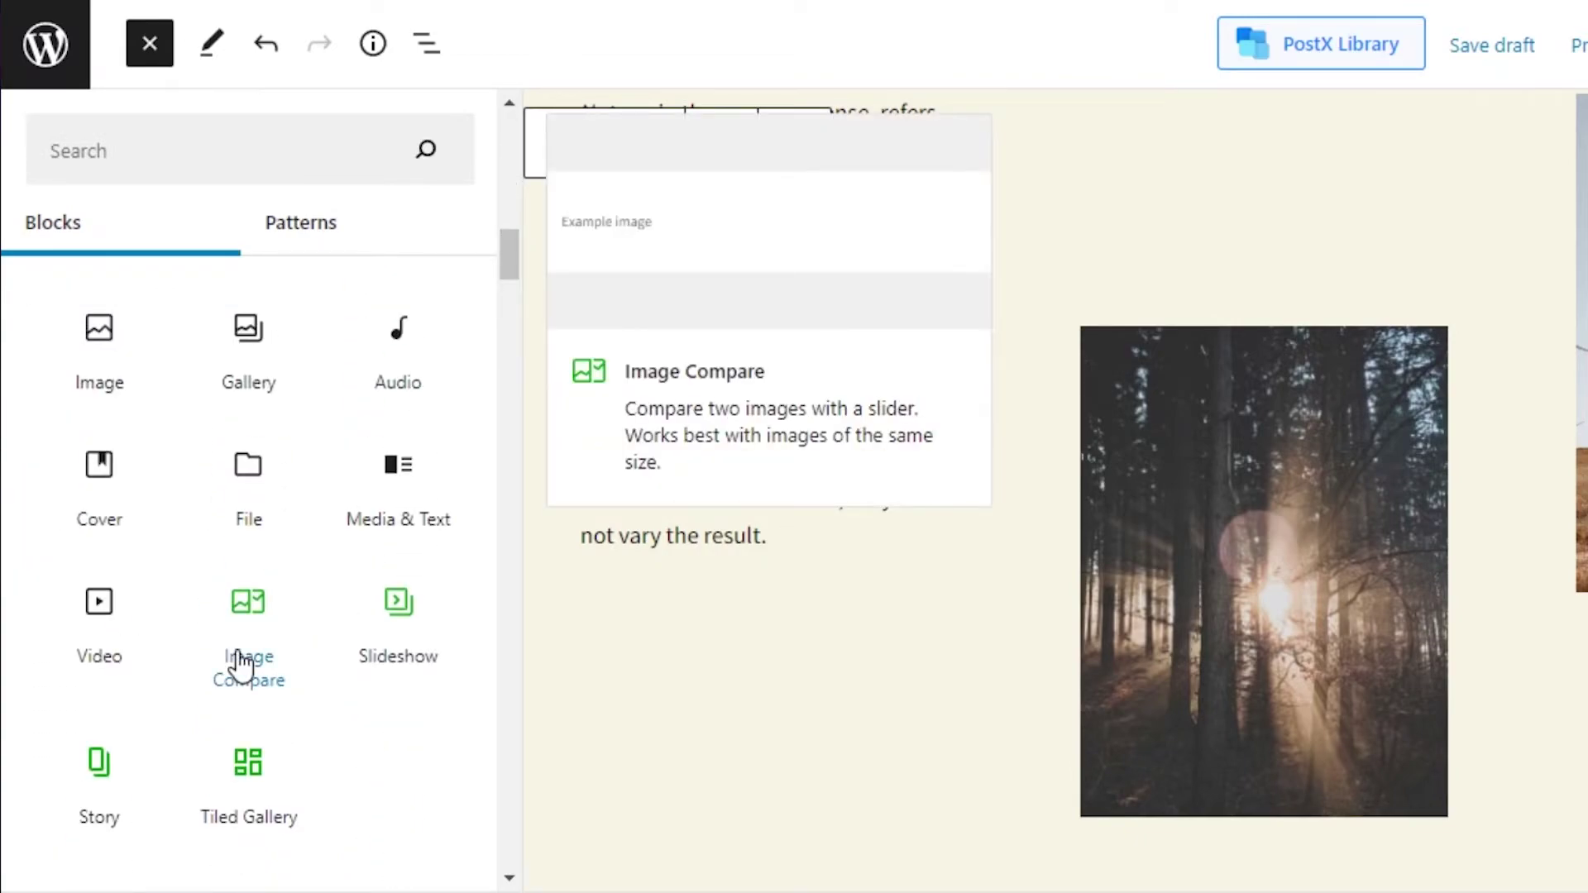
mouse_move(432, 632)
mouse_move(214, 733)
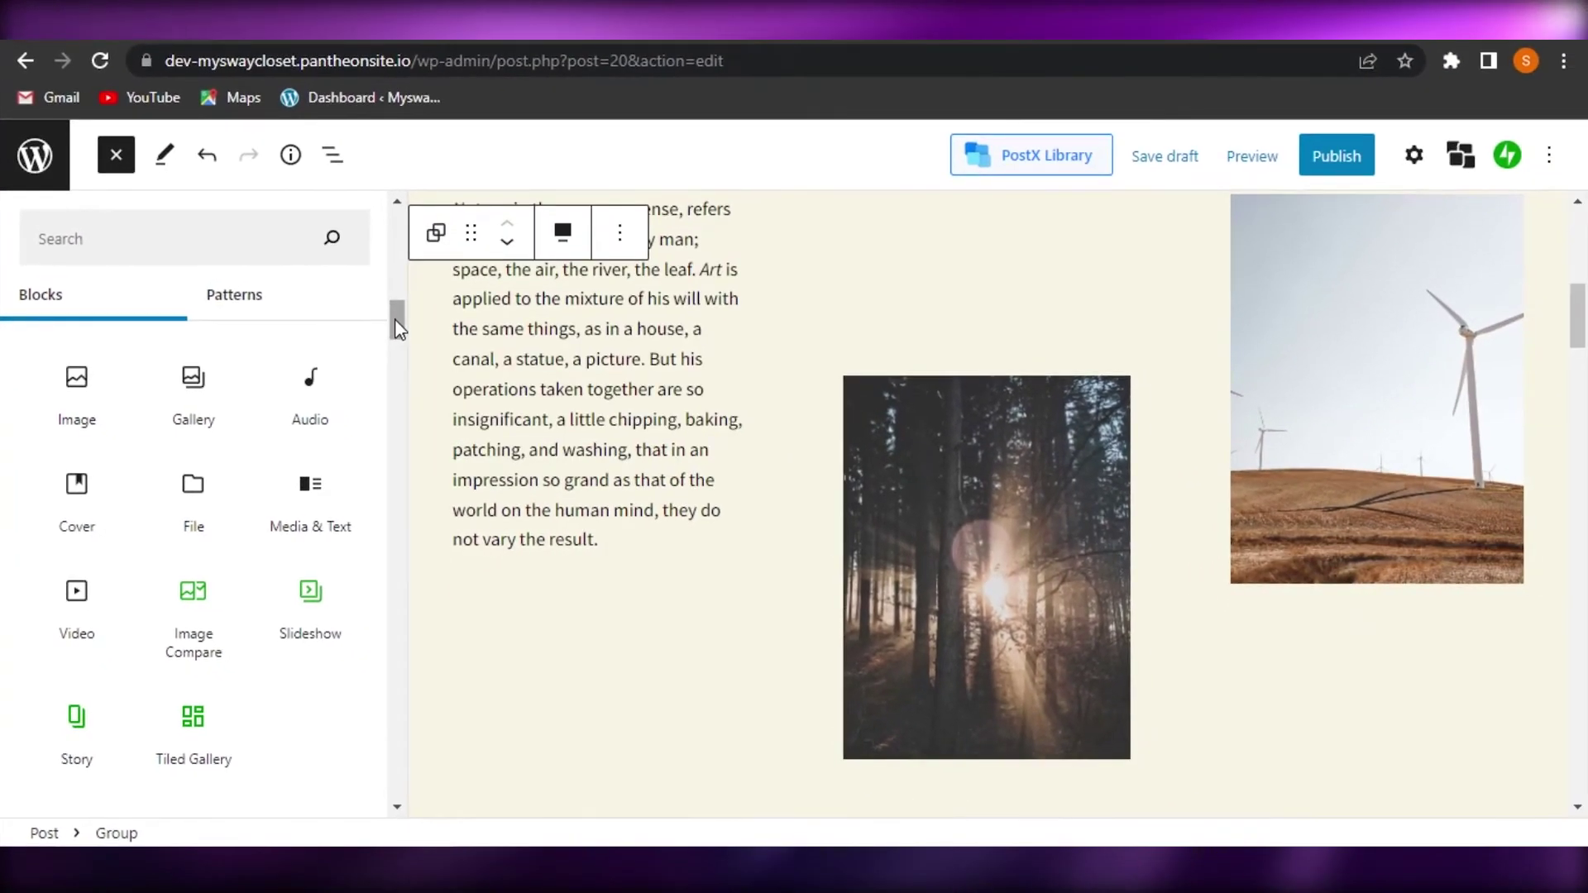
drag(395, 320, 392, 489)
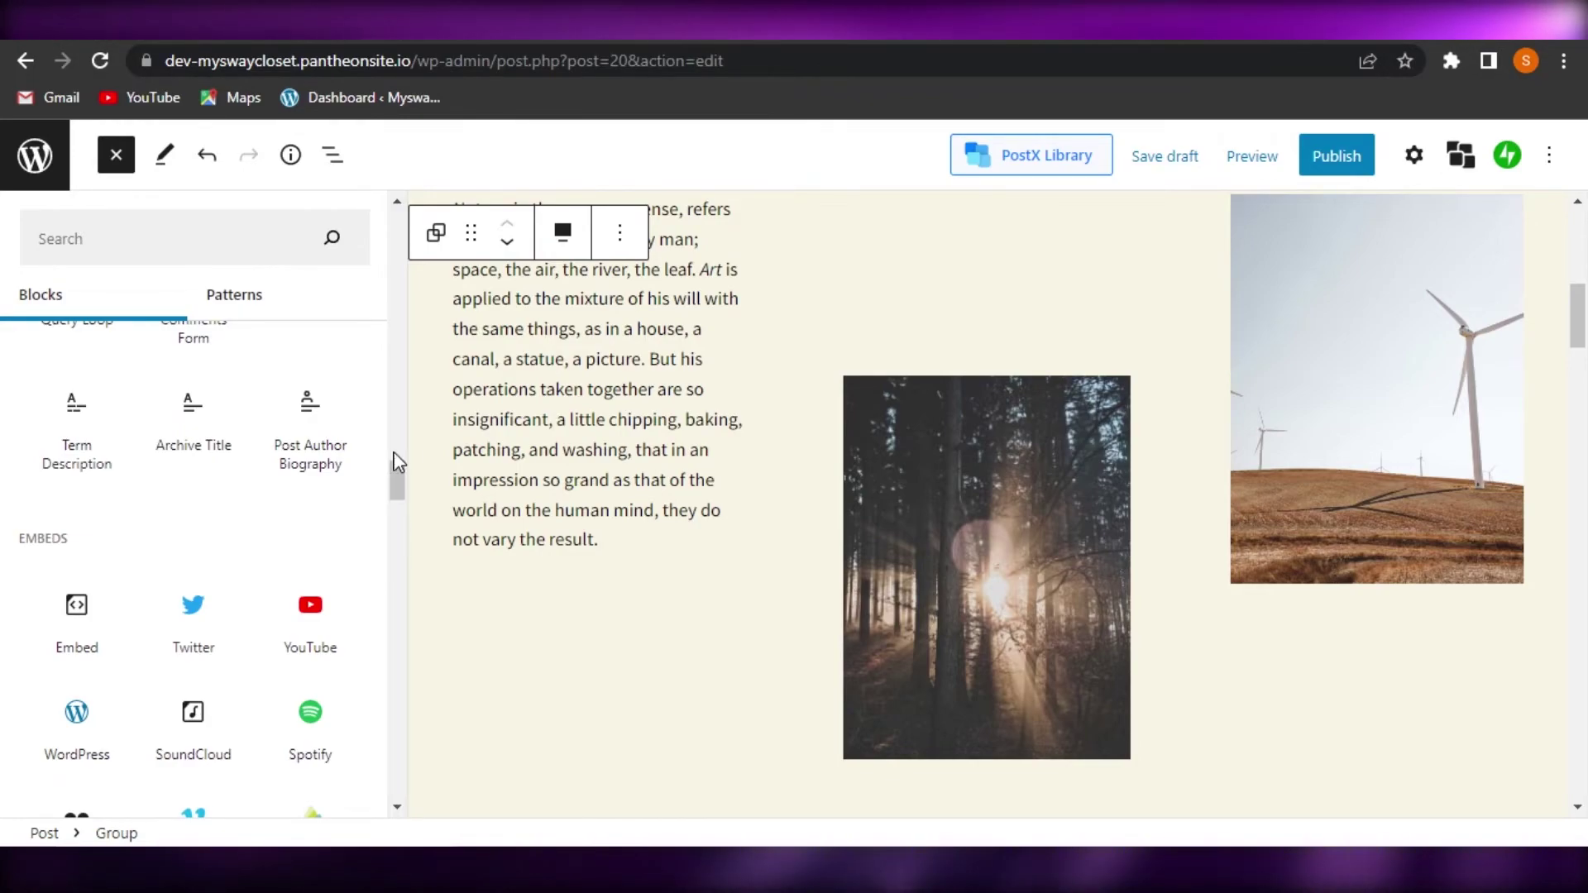
drag(397, 488, 393, 432)
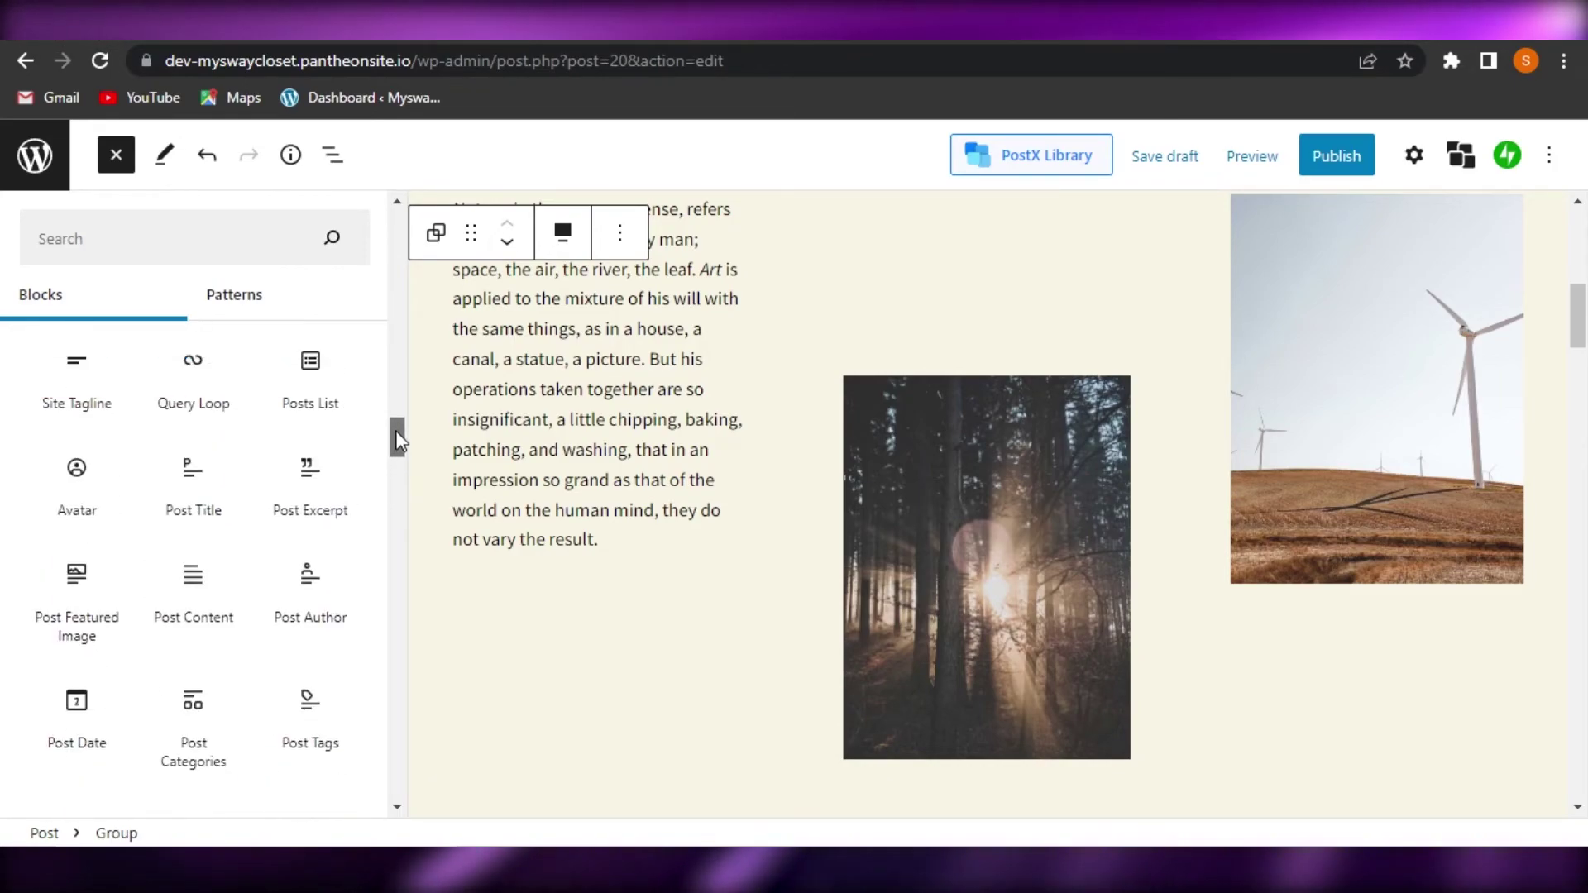
mouse_move(315, 364)
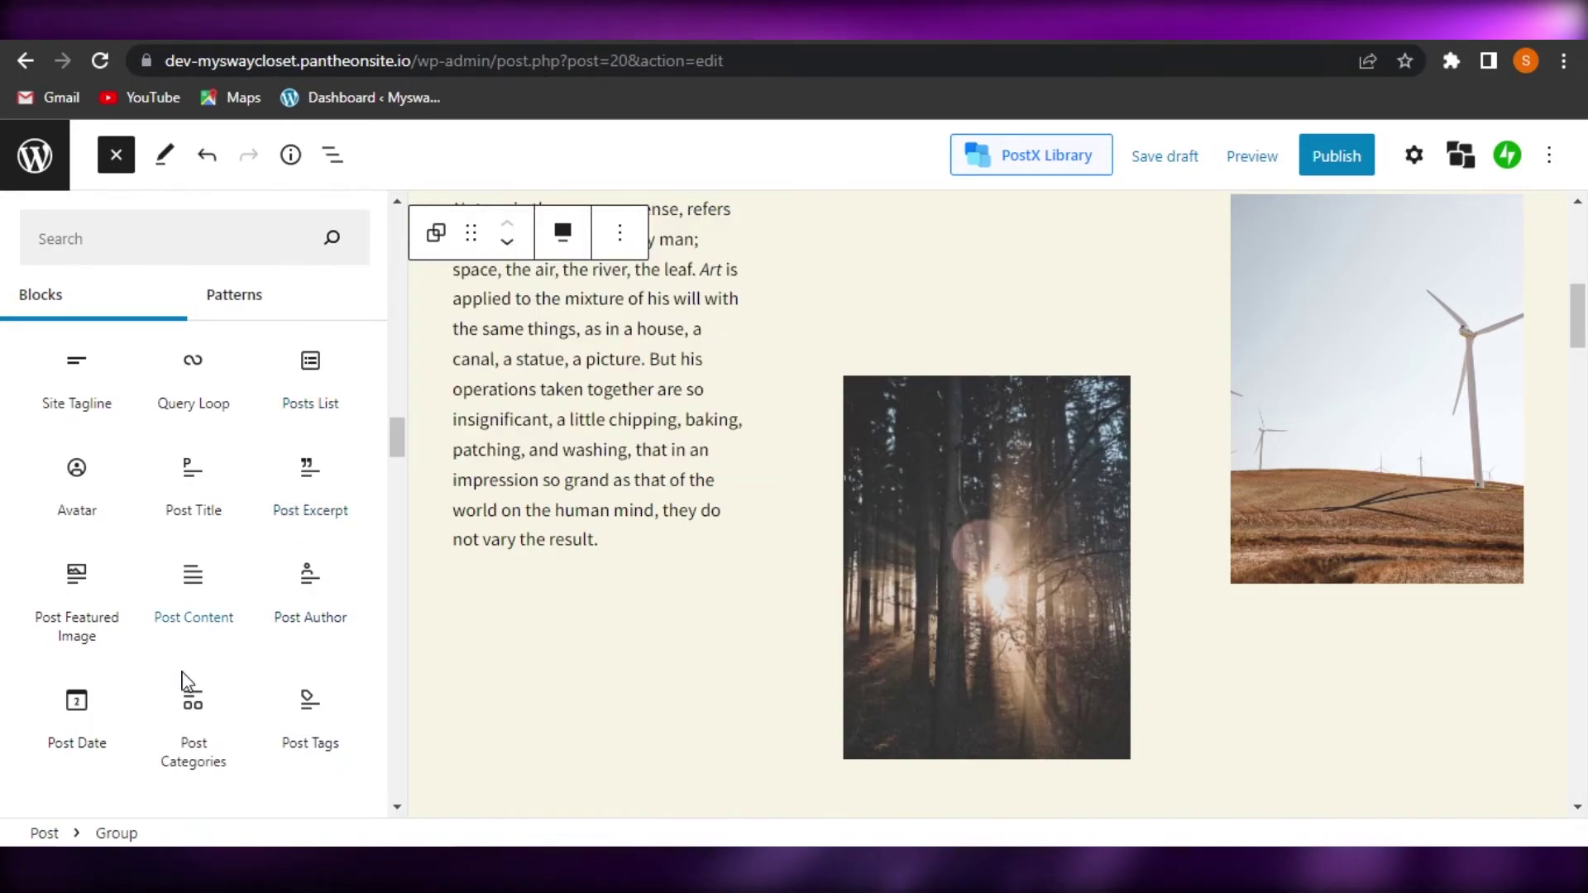
mouse_move(331, 459)
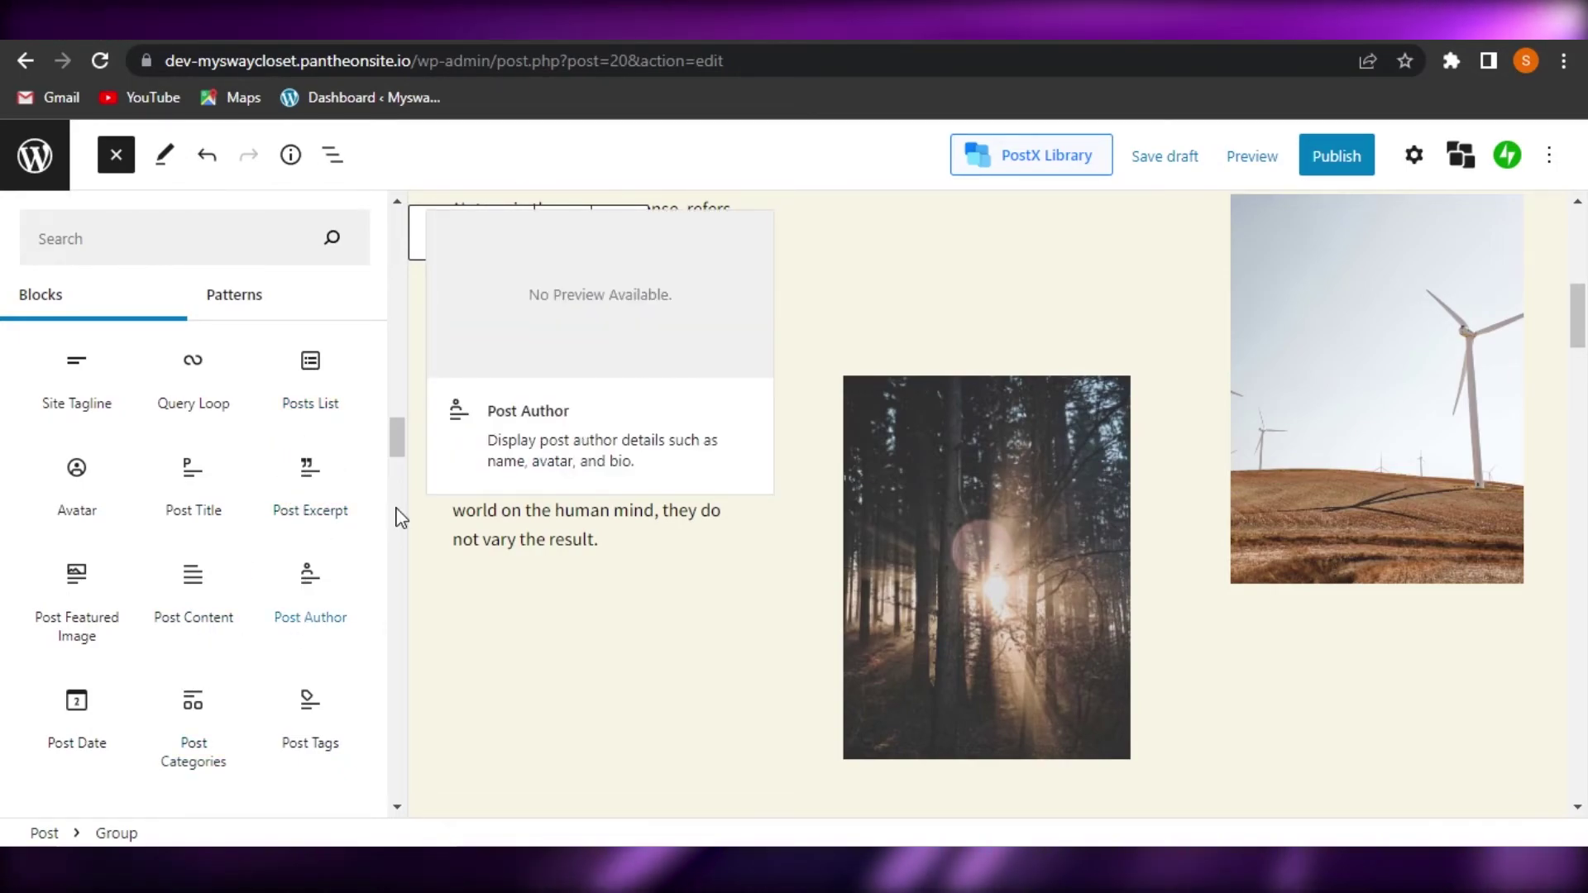
drag(398, 433, 397, 230)
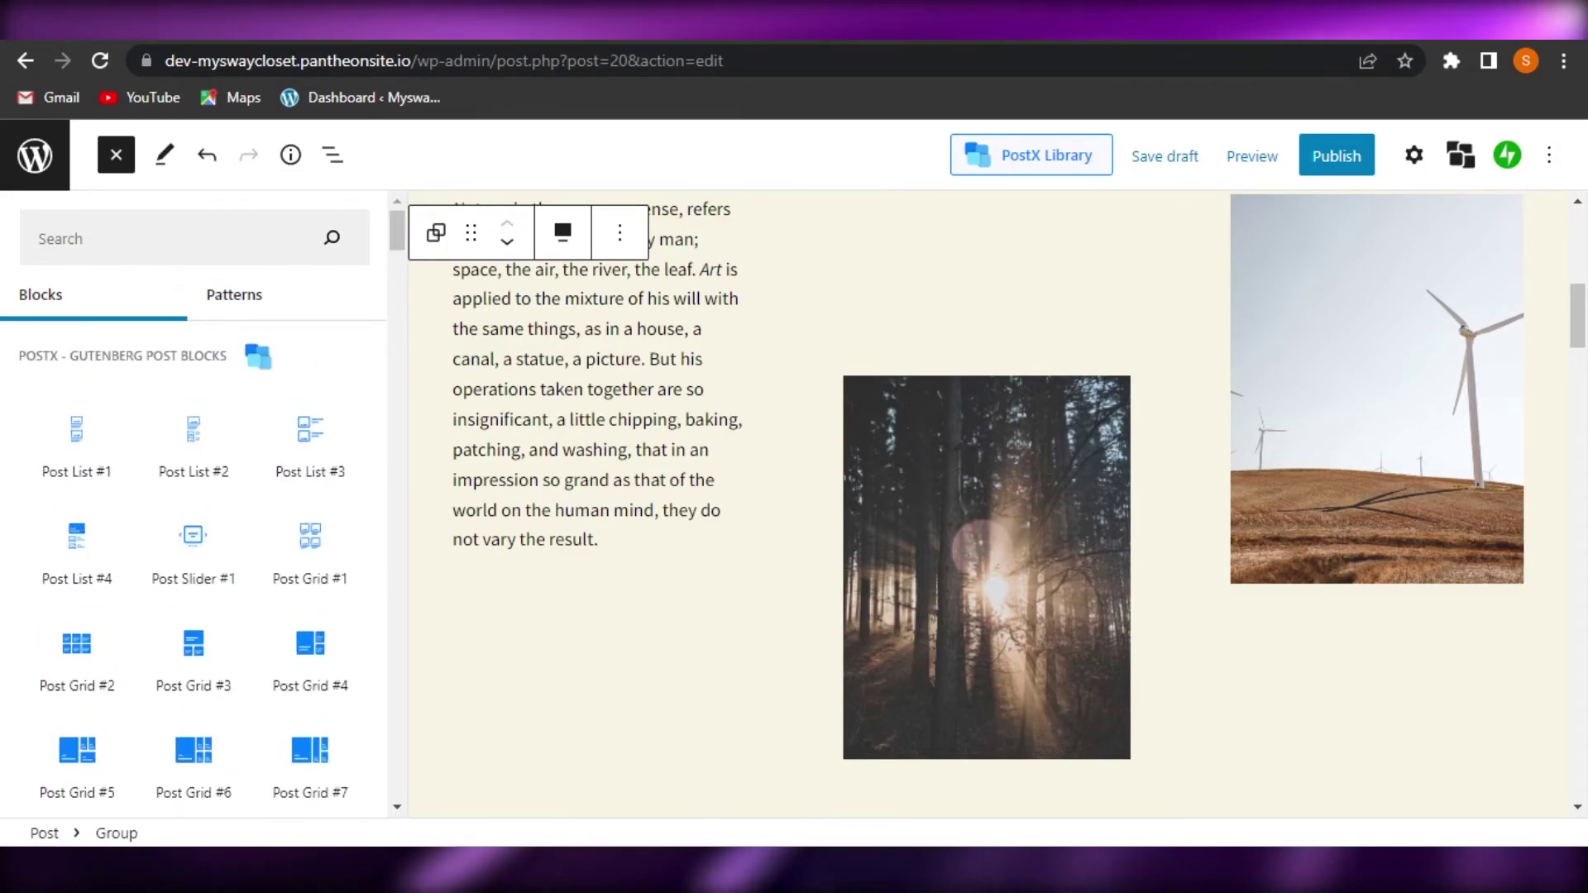
key(Escape)
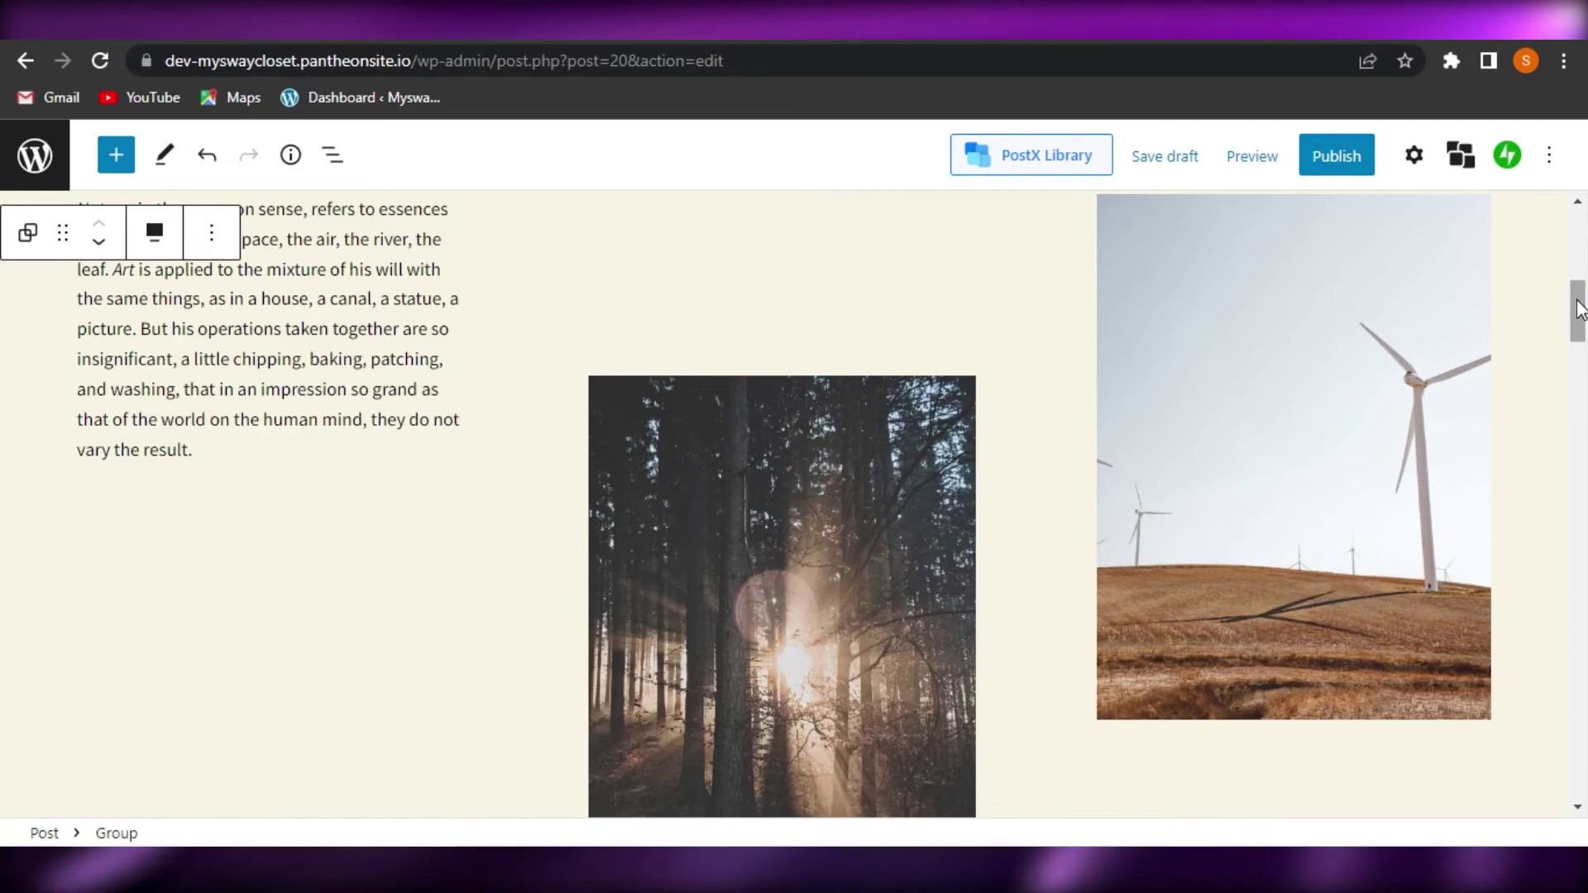
drag(1580, 309, 1578, 244)
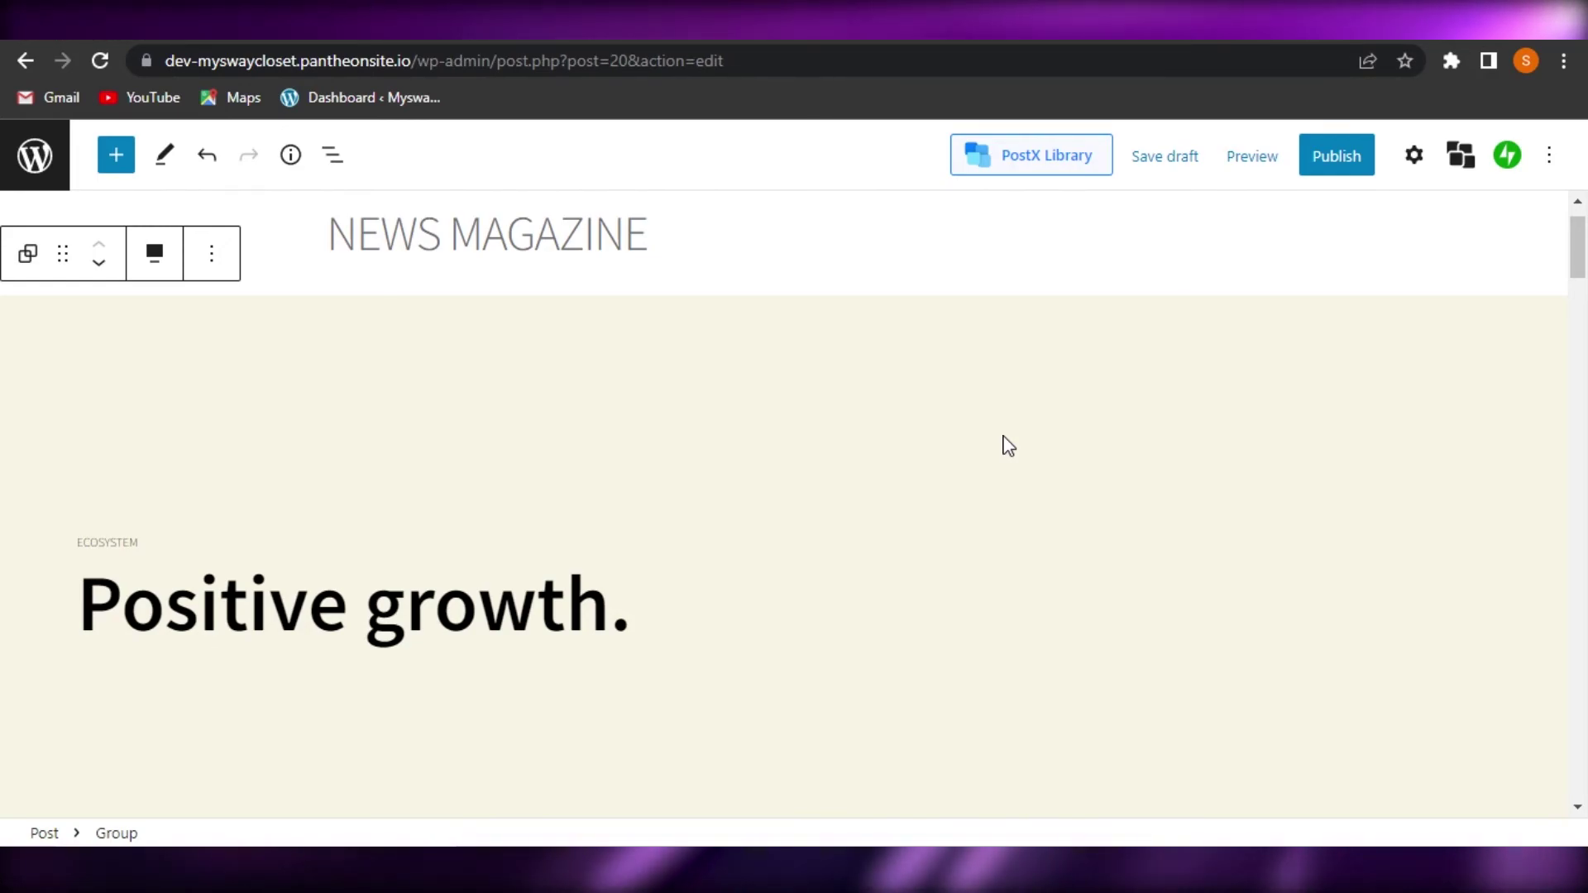
scroll(1009, 446, down, 10)
scroll(1008, 446, up, 5)
scroll(1009, 446, down, 5)
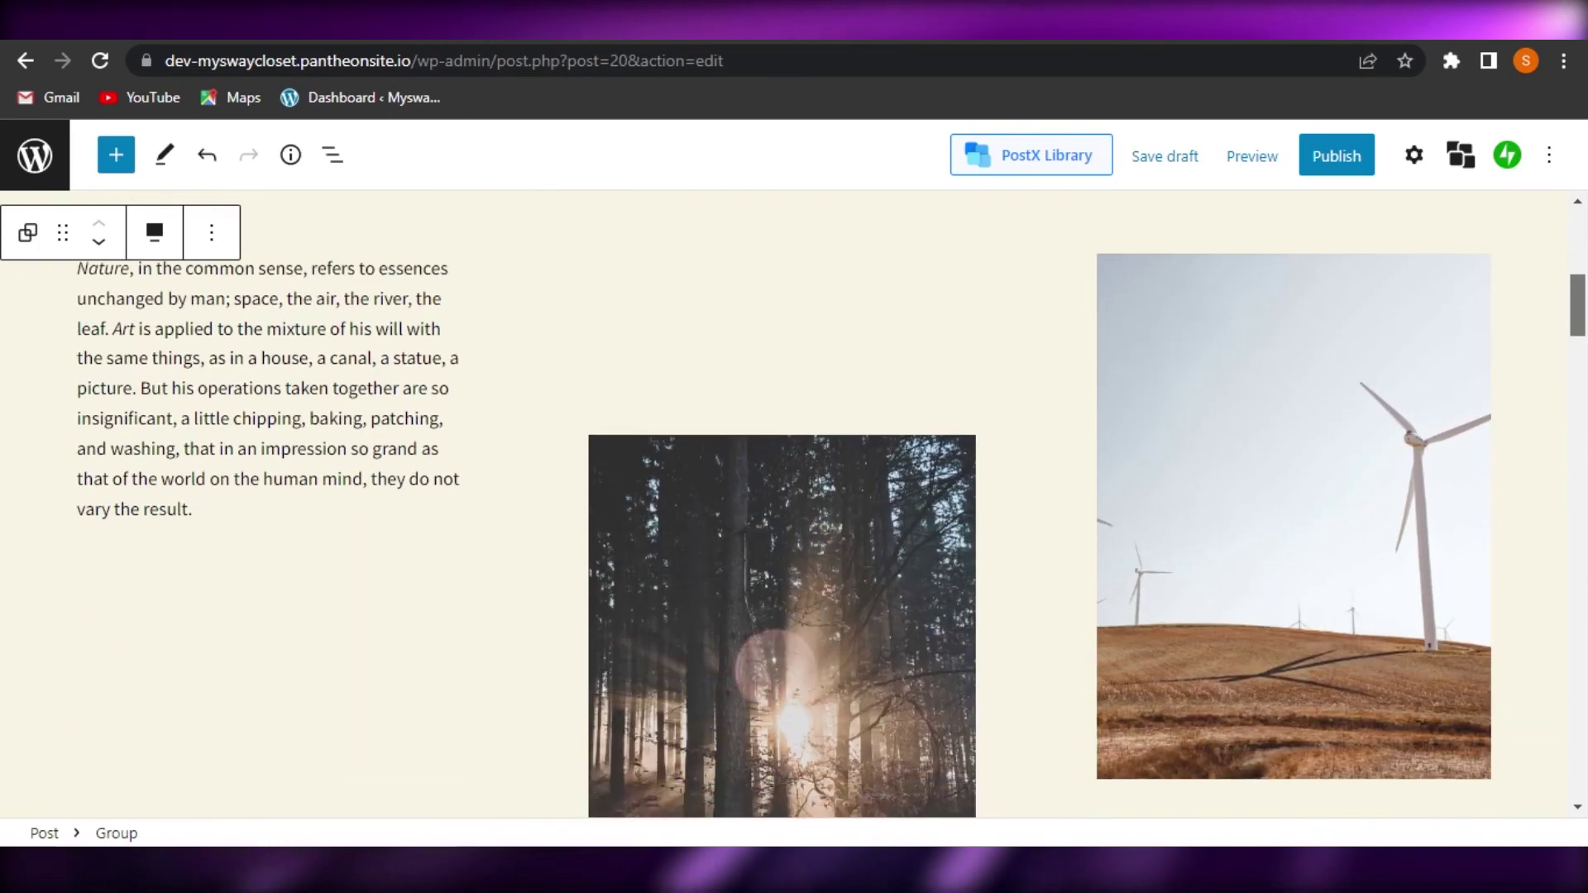
scroll(1008, 446, down, 1)
scroll(1008, 446, up, 1)
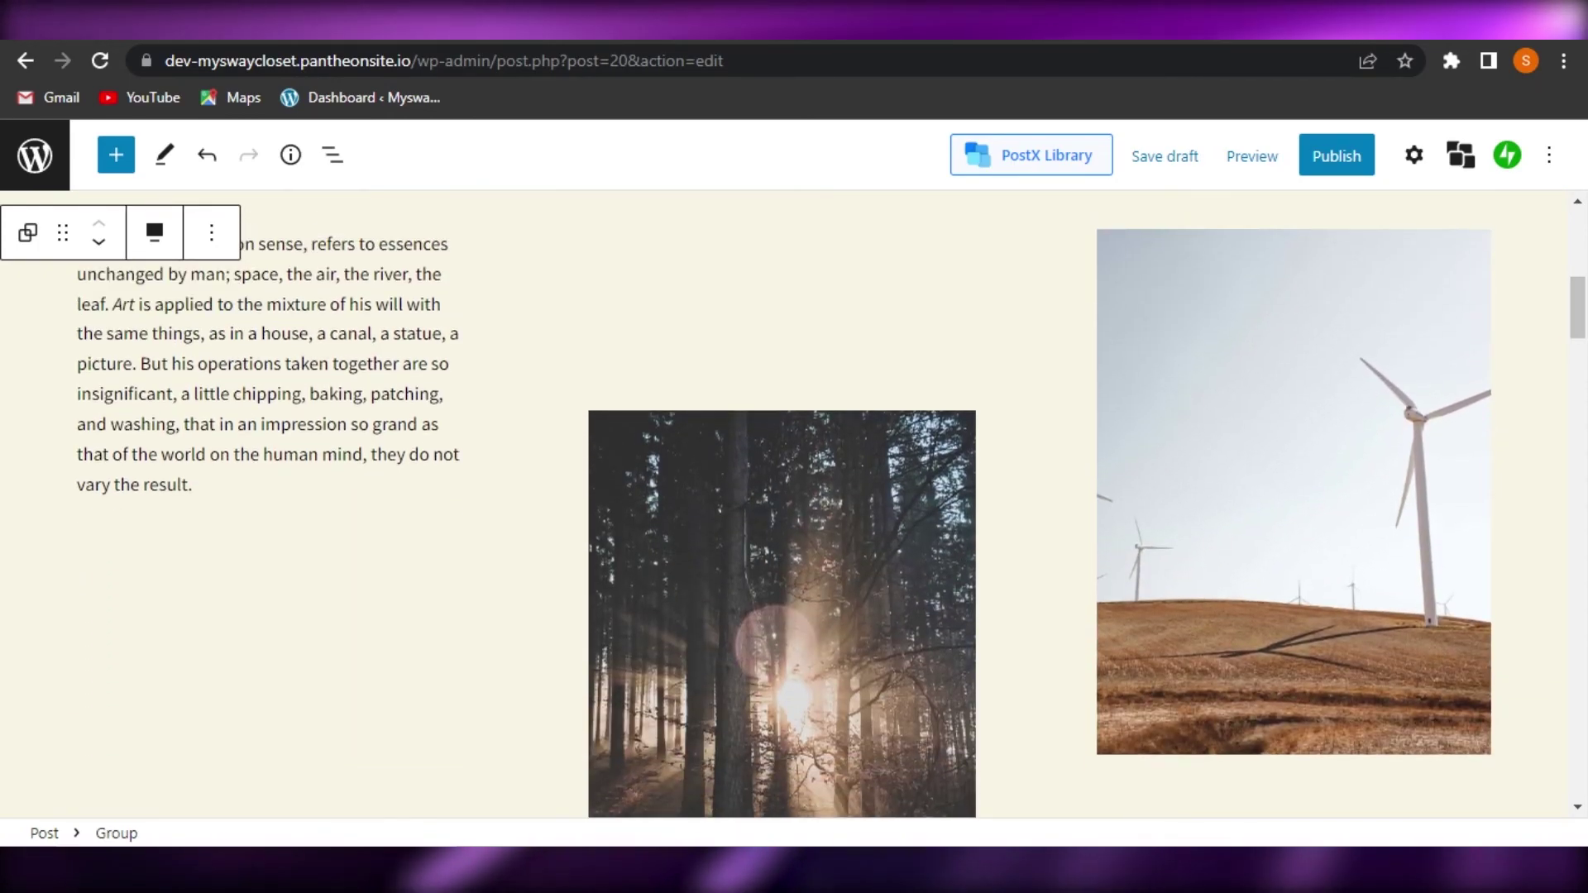